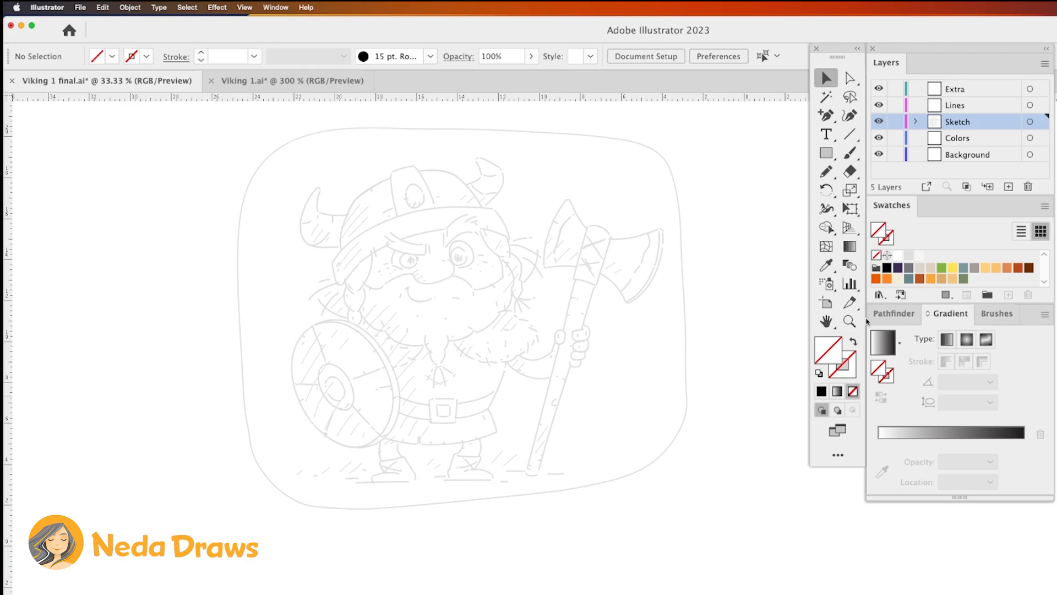
# Step: Lock the Sketch layer and draw a light grey ellipse on the Background layer over the sketched frame
pyautogui.click(874, 117)
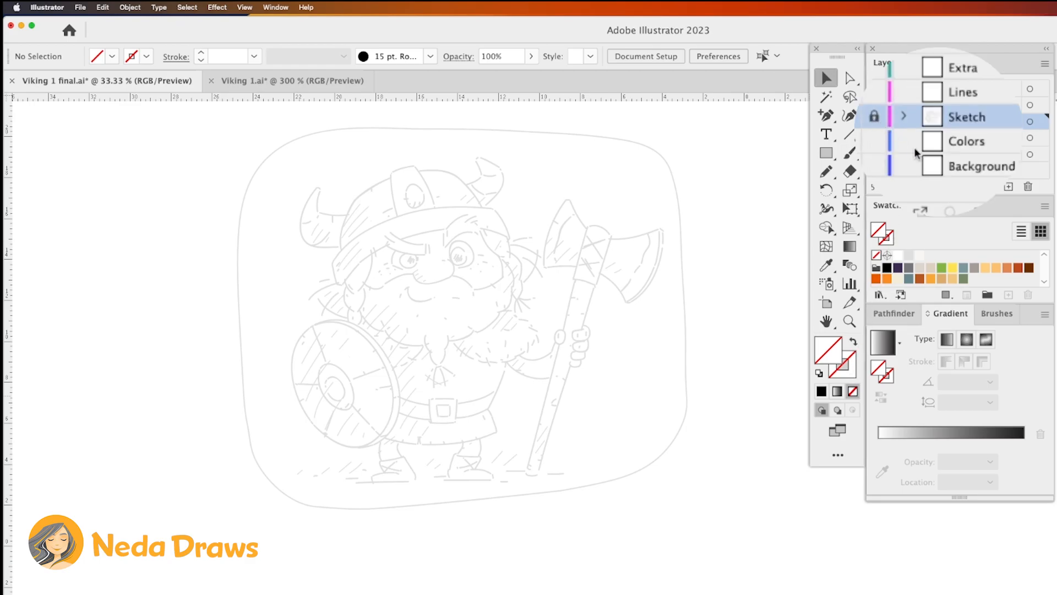
pyautogui.click(980, 167)
pyautogui.moveTo(826, 154); pyautogui.dragTo(868, 194)
pyautogui.click(909, 256)
pyautogui.moveTo(262, 170)
pyautogui.mouseDown()
pyautogui.moveTo(595, 406)
pyautogui.moveTo(576, 371)
pyautogui.moveTo(684, 498)
pyautogui.mouseUp()
# Step: Add eight anchor points to the ellipse, two between each pair of its original anchors
pyautogui.click(824, 121)
pyautogui.click(564, 150)
pyautogui.click(640, 205)
pyautogui.click(367, 147)
pyautogui.click(291, 194)
pyautogui.click(273, 414)
pyautogui.click(333, 466)
pyautogui.click(567, 474)
pyautogui.click(645, 419)
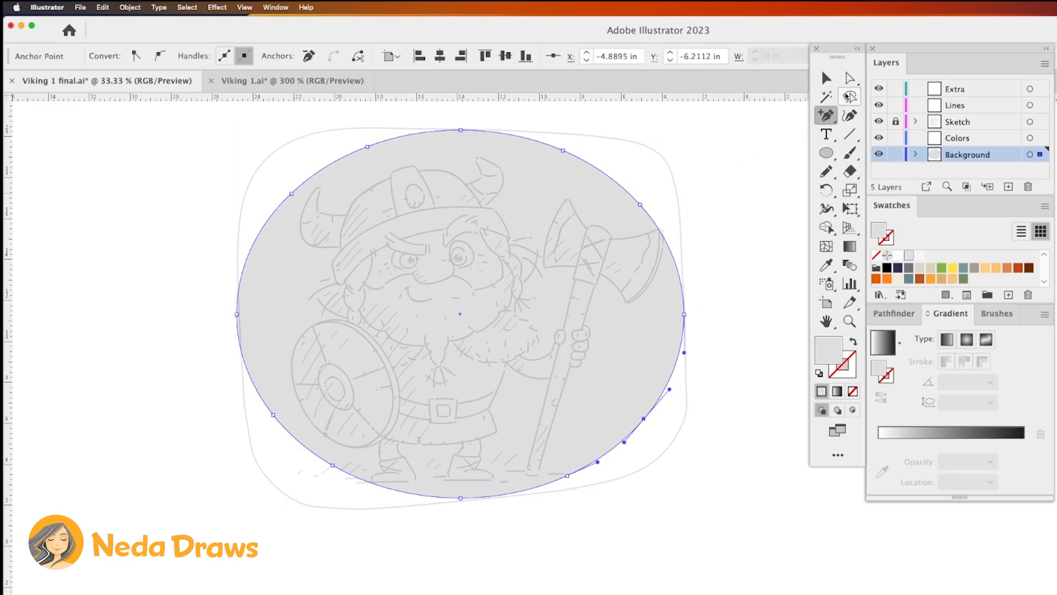
# Step: Reshape the upper half of the ellipse with Direct Selection so its anchors follow the sketched rounded frame
pyautogui.click(849, 81)
pyautogui.moveTo(563, 150); pyautogui.dragTo(638, 145)
pyautogui.moveTo(640, 204); pyautogui.dragTo(690, 222)
pyautogui.moveTo(686, 192); pyautogui.dragTo(678, 196)
pyautogui.moveTo(368, 146); pyautogui.dragTo(324, 133)
pyautogui.moveTo(291, 194)
pyautogui.mouseDown()
pyautogui.moveTo(261, 165)
pyautogui.moveTo(292, 140)
pyautogui.mouseUp()
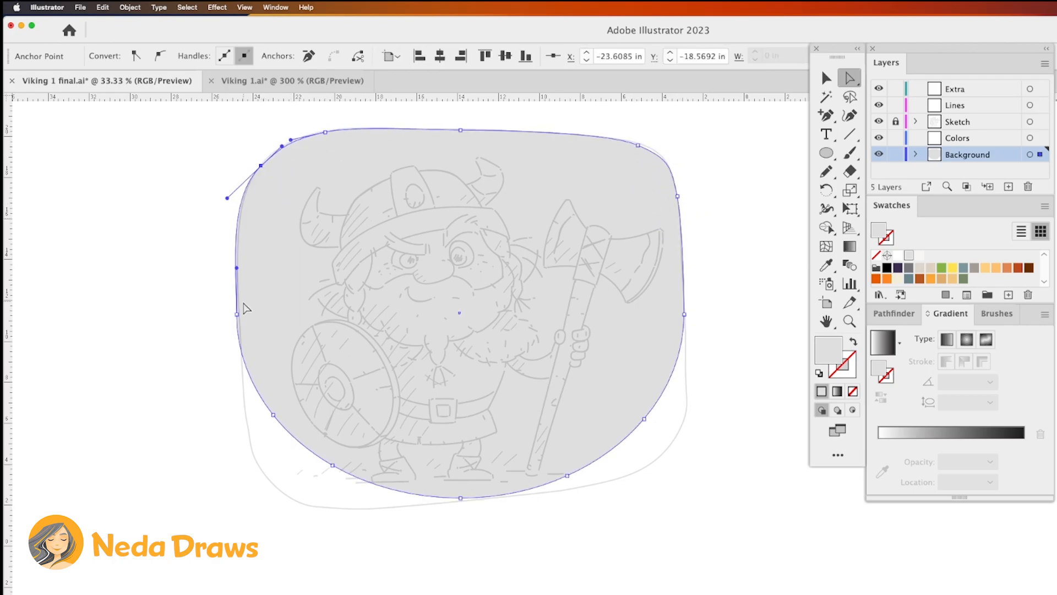
# Step: Reshape the lower half of the background shape so its anchors and handles match the sketched frame
pyautogui.moveTo(237, 315); pyautogui.dragTo(239, 322)
pyautogui.moveTo(273, 414); pyautogui.dragTo(266, 472)
pyautogui.moveTo(332, 465); pyautogui.dragTo(304, 505)
pyautogui.moveTo(347, 528); pyautogui.dragTo(335, 518)
pyautogui.moveTo(460, 498); pyautogui.dragTo(475, 502)
pyautogui.moveTo(568, 475); pyautogui.dragTo(633, 472)
pyautogui.moveTo(515, 501); pyautogui.dragTo(519, 498)
pyautogui.moveTo(644, 419); pyautogui.dragTo(677, 437)
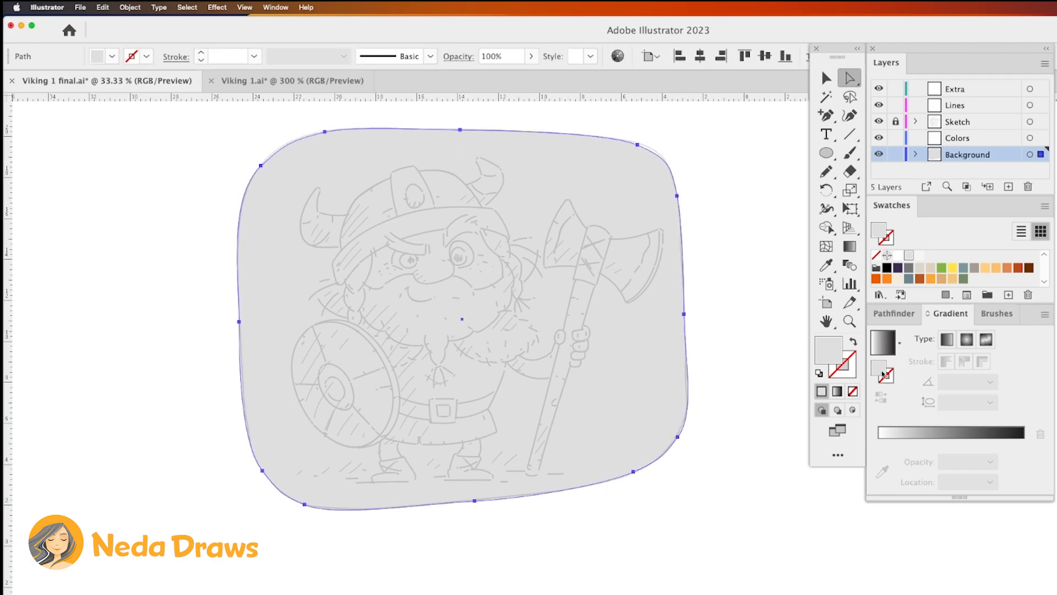
# Step: Fill the background shape with a radial gradient between light grey and off-white
pyautogui.moveTo(897, 436); pyautogui.dragTo(898, 436)
pyautogui.moveTo(920, 255); pyautogui.dragTo(956, 453)
pyautogui.moveTo(878, 463); pyautogui.dragTo(883, 496)
pyautogui.moveTo(1024, 461); pyautogui.dragTo(1005, 495)
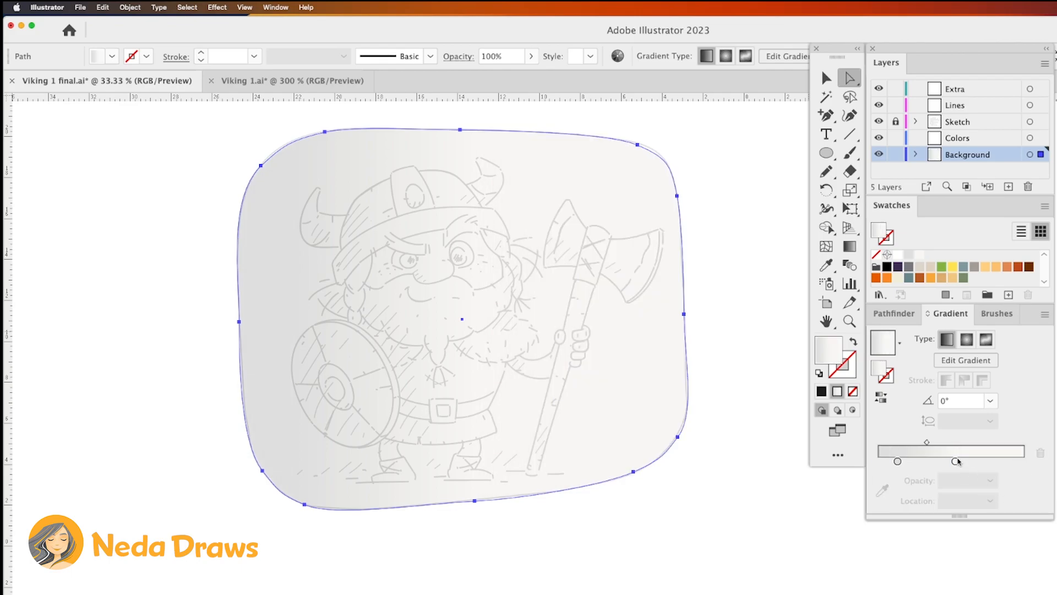
pyautogui.moveTo(957, 462); pyautogui.dragTo(1023, 463)
pyautogui.click(967, 340)
# Step: Adjust the radial gradient's shape, size and spread across the background shape, and lock the Background layer
pyautogui.click(849, 248)
pyautogui.moveTo(462, 109); pyautogui.dragTo(462, 159)
pyautogui.moveTo(673, 319); pyautogui.dragTo(662, 319)
pyautogui.moveTo(681, 319); pyautogui.dragTo(740, 320)
pyautogui.moveTo(653, 319)
pyautogui.mouseDown()
pyautogui.moveTo(606, 360)
pyautogui.moveTo(594, 398)
pyautogui.mouseUp()
pyautogui.click(850, 78)
pyautogui.click(896, 154)
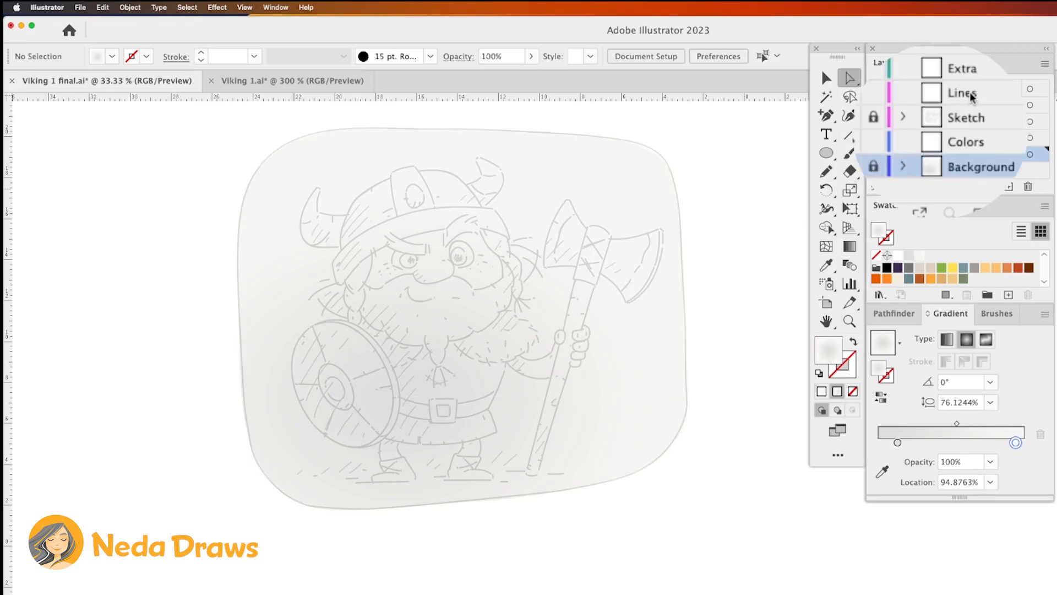
# Step: Activate the Lines layer and set up the Paintbrush with no fill and a black stroke using the 15 pt round brush
pyautogui.click(961, 105)
pyautogui.click(853, 391)
pyautogui.click(853, 375)
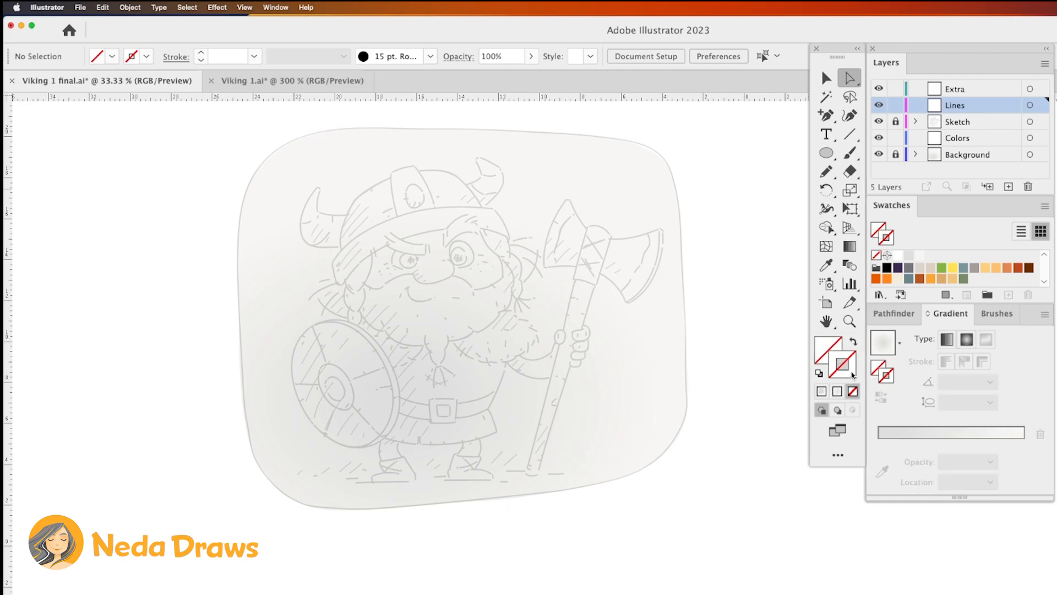
pyautogui.click(887, 270)
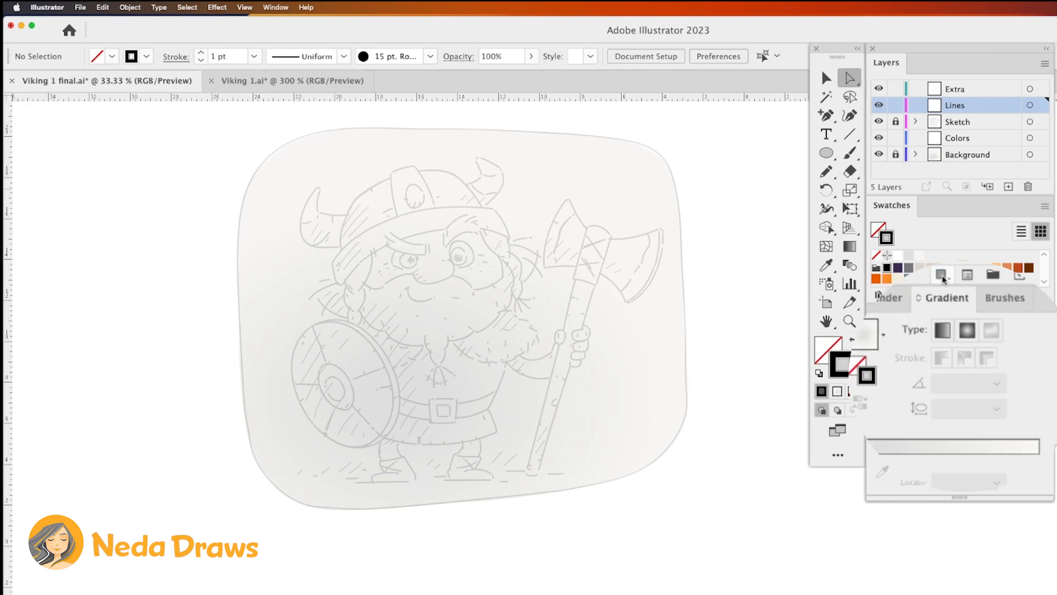
pyautogui.click(997, 313)
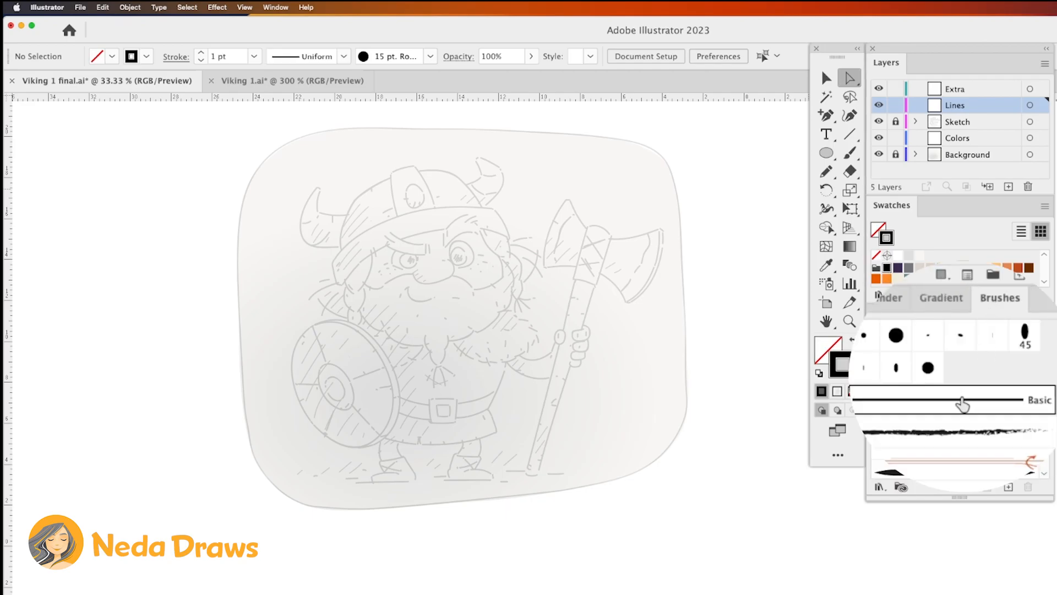
pyautogui.click(851, 154)
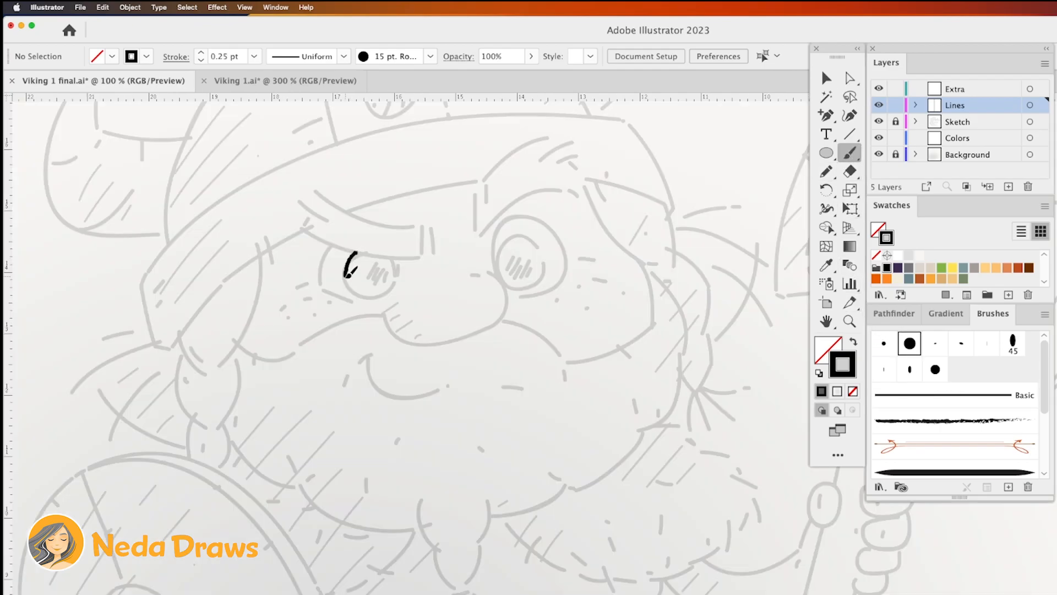
# Step: Ink the squinting eye and the lowered eyebrow above it with brush strokes following the sketch
pyautogui.moveTo(401, 282); pyautogui.dragTo(358, 253)
pyautogui.moveTo(424, 257); pyautogui.dragTo(300, 222)
pyautogui.moveTo(425, 223)
pyautogui.mouseDown()
pyautogui.moveTo(425, 255)
pyautogui.moveTo(435, 252)
pyautogui.mouseUp()
pyautogui.moveTo(413, 224); pyautogui.dragTo(321, 189)
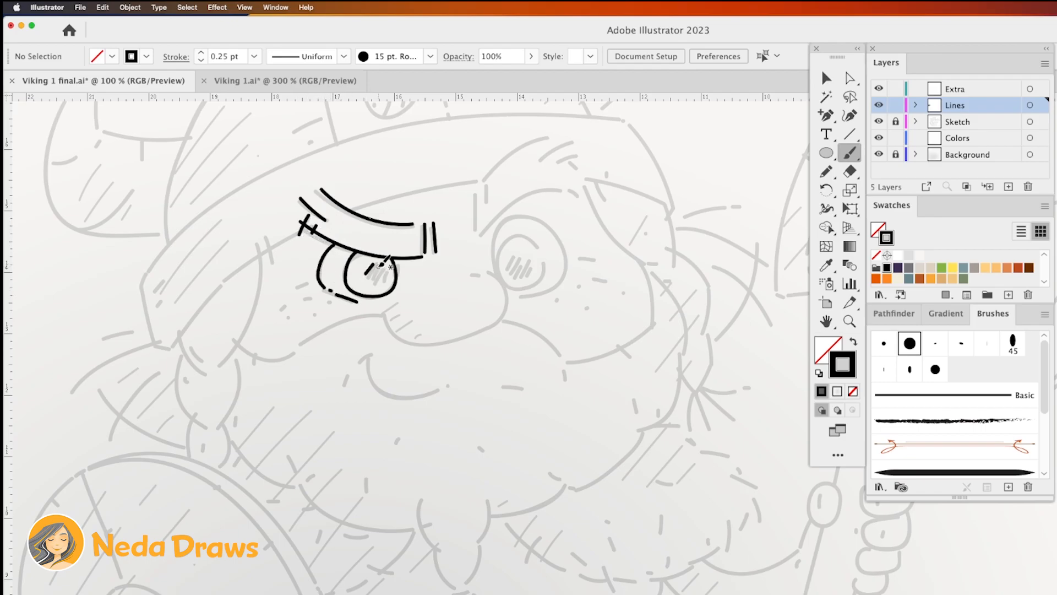
# Step: Ink the raised eyebrow above the wide-open eye, including its hair strokes at both ends
pyautogui.moveTo(478, 237)
pyautogui.mouseDown()
pyautogui.moveTo(563, 188)
pyautogui.moveTo(586, 197)
pyautogui.mouseUp()
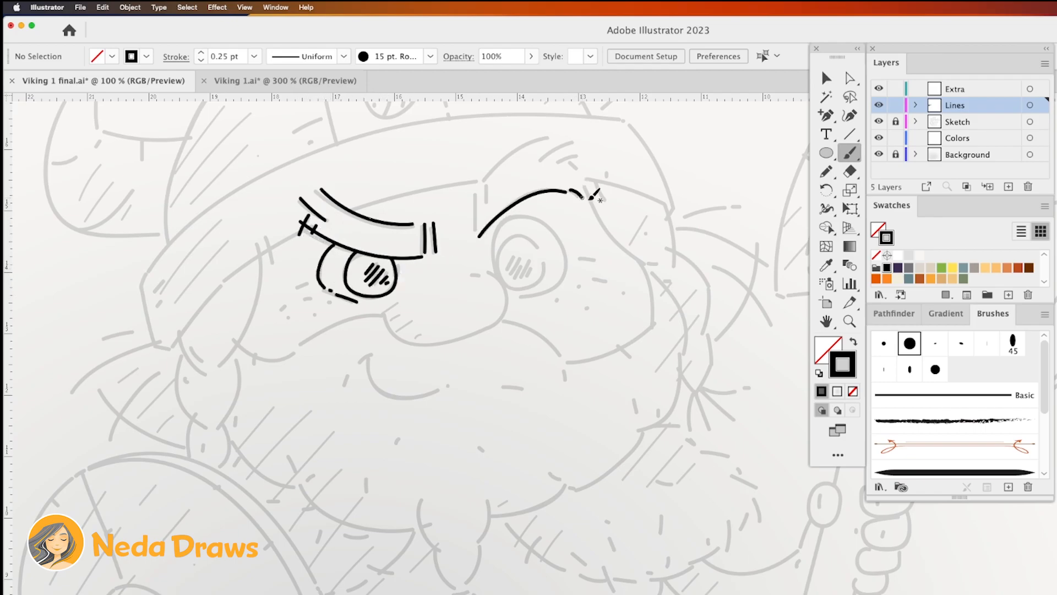
pyautogui.moveTo(481, 183); pyautogui.dragTo(559, 133)
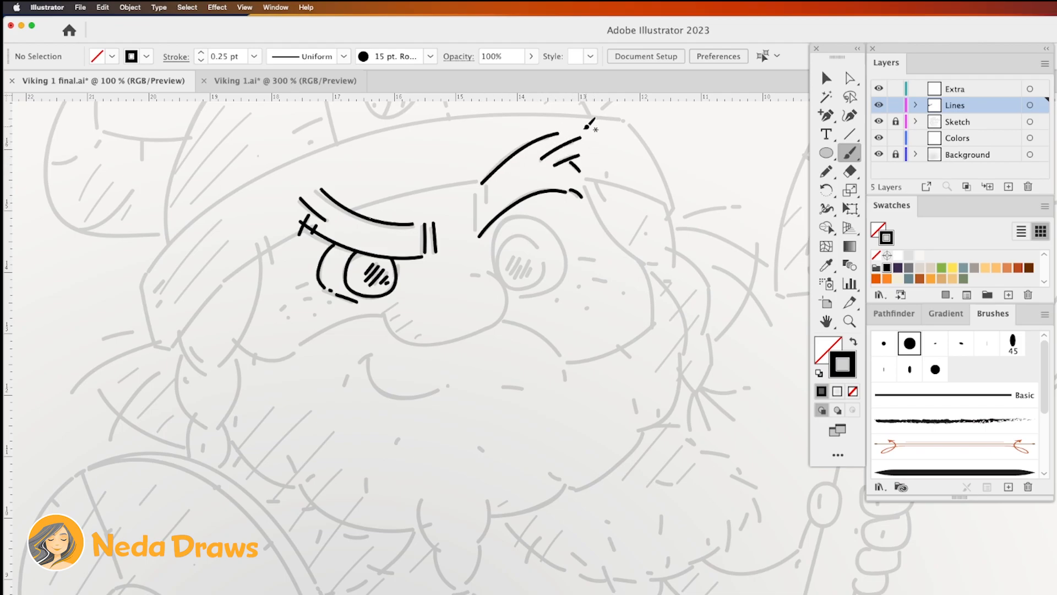
pyautogui.moveTo(476, 194); pyautogui.dragTo(471, 230)
# Step: Ink the wide-open eye with its iris and pupil hatching, and outline the nose
pyautogui.moveTo(543, 249)
pyautogui.mouseDown()
pyautogui.moveTo(502, 238)
pyautogui.moveTo(544, 258)
pyautogui.moveTo(544, 222)
pyautogui.mouseUp()
pyautogui.press('v')
pyautogui.click(540, 245)
pyautogui.click(548, 245)
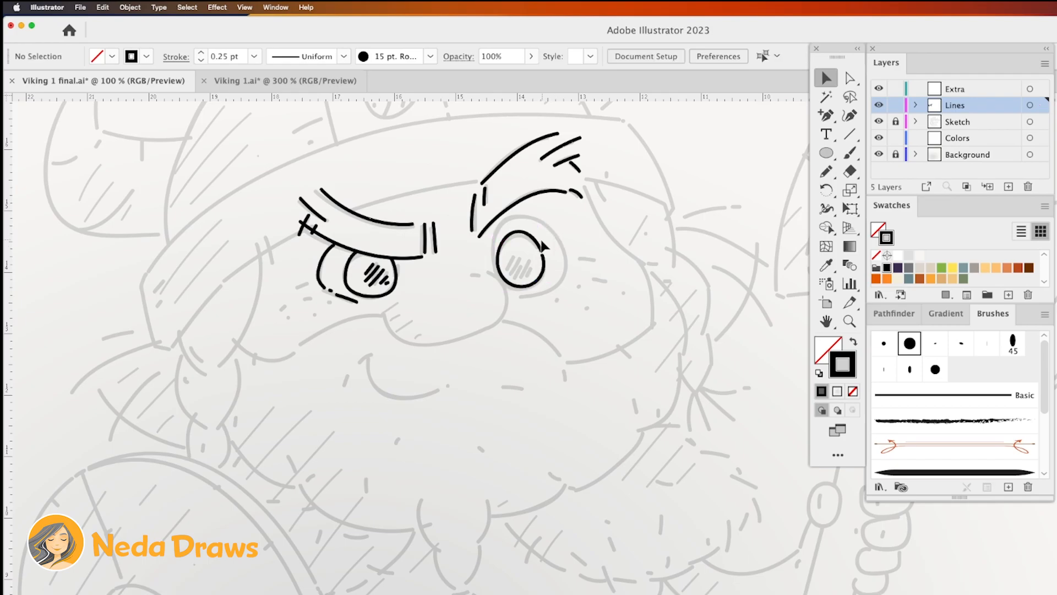
pyautogui.press('b')
pyautogui.moveTo(495, 273)
pyautogui.mouseDown()
pyautogui.moveTo(494, 238)
pyautogui.moveTo(573, 235)
pyautogui.mouseUp()
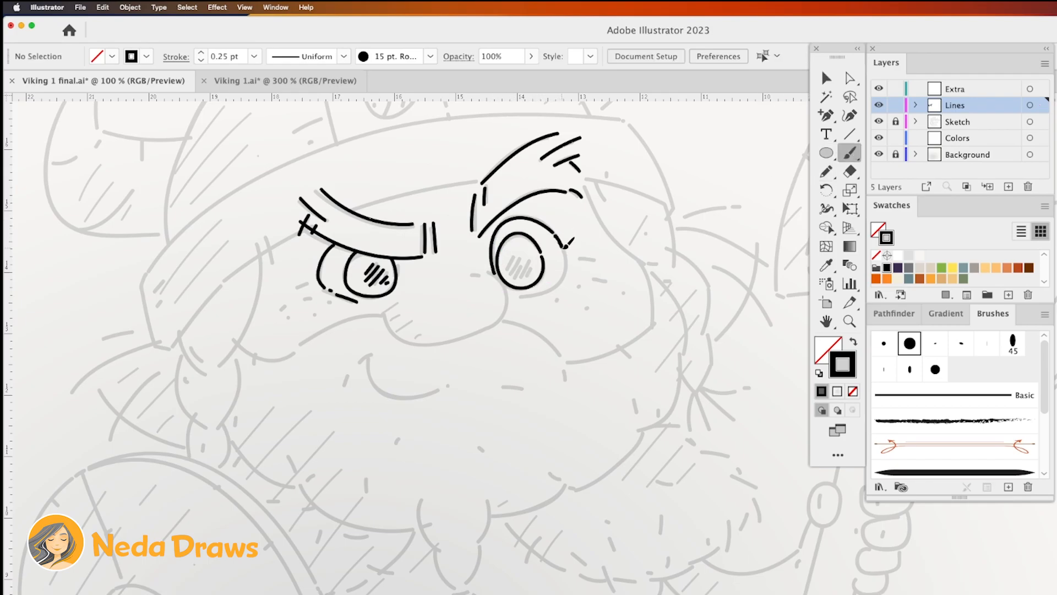
pyautogui.moveTo(478, 271)
pyautogui.mouseDown()
pyautogui.moveTo(507, 308)
pyautogui.moveTo(391, 330)
pyautogui.moveTo(383, 308)
pyautogui.mouseUp()
pyautogui.moveTo(513, 256); pyautogui.dragTo(505, 269)
pyautogui.moveTo(529, 250); pyautogui.dragTo(520, 259)
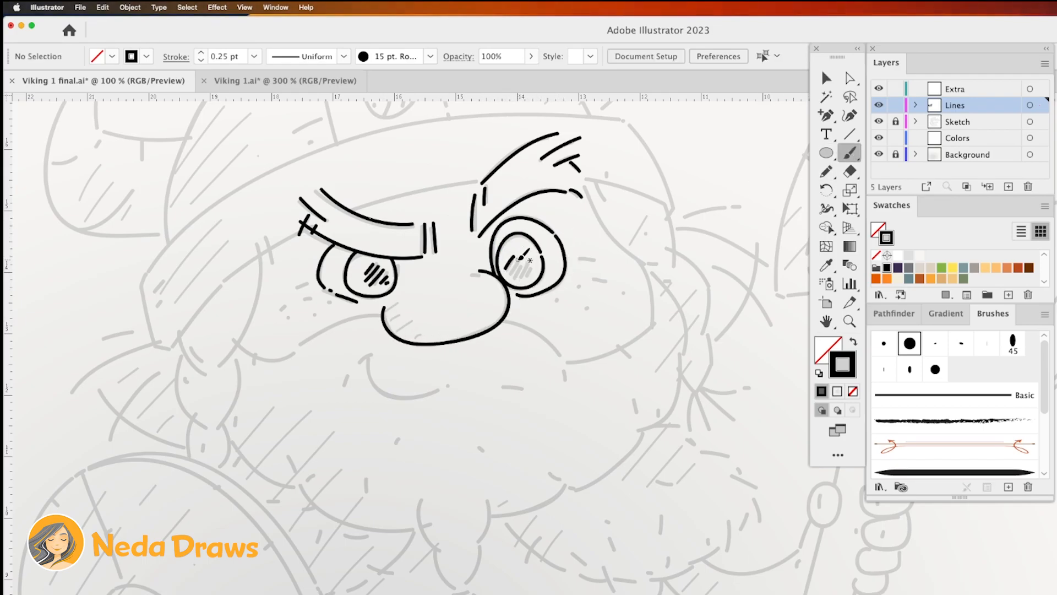
# Step: Ink the upper and lower edges, ends and short detail marks of the helmet's brim
pyautogui.moveTo(481, 181); pyautogui.dragTo(349, 211)
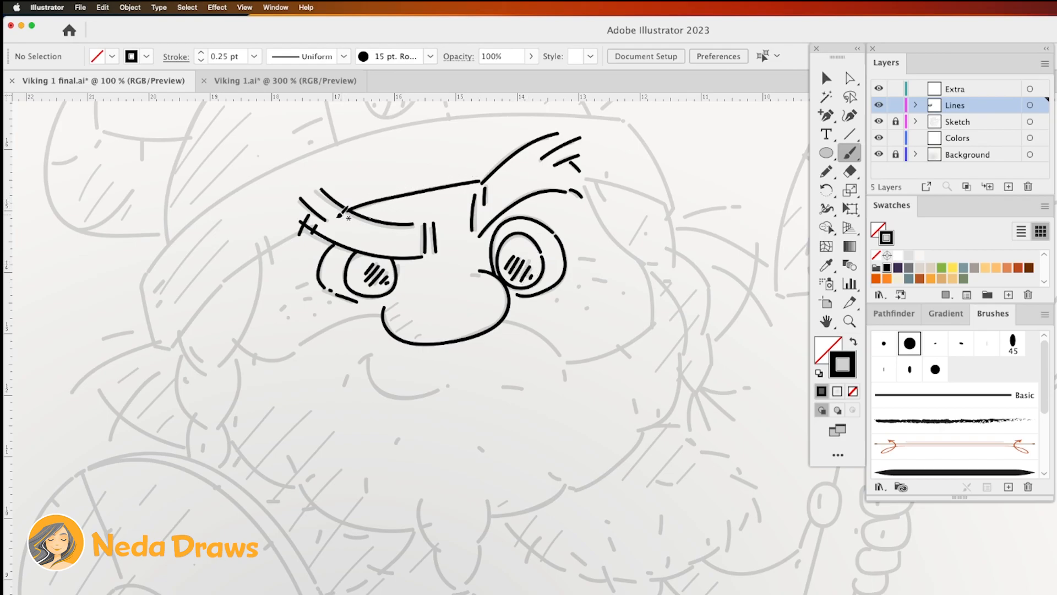
pyautogui.moveTo(288, 239); pyautogui.dragTo(203, 306)
pyautogui.moveTo(670, 208); pyautogui.dragTo(584, 176)
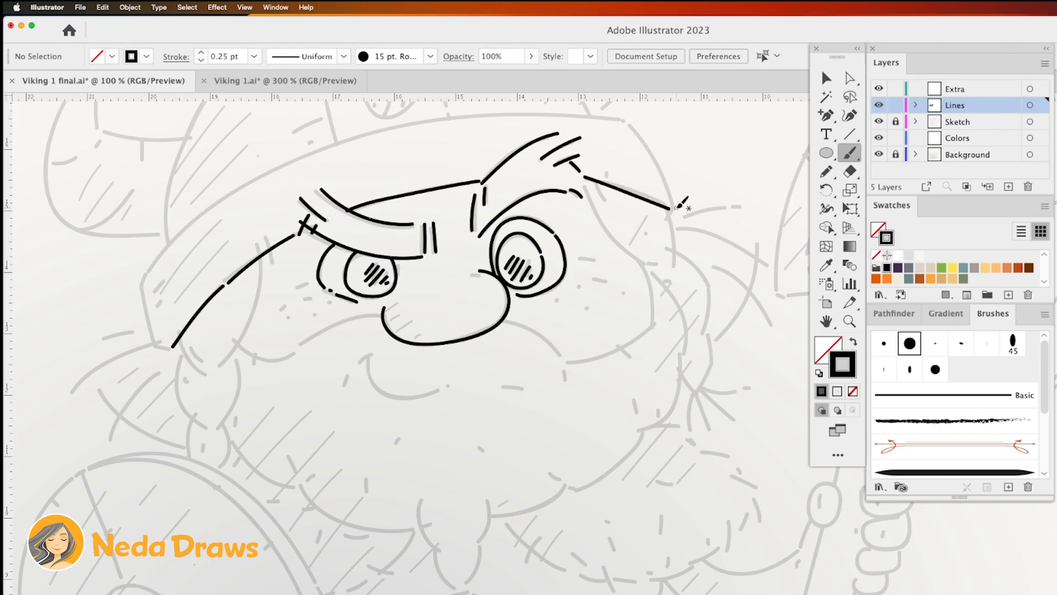
pyautogui.moveTo(650, 143); pyautogui.dragTo(680, 200)
pyautogui.moveTo(612, 119)
pyautogui.mouseDown()
pyautogui.moveTo(334, 145)
pyautogui.moveTo(143, 280)
pyautogui.mouseUp()
pyautogui.moveTo(143, 284); pyautogui.dragTo(178, 352)
pyautogui.moveTo(163, 279); pyautogui.dragTo(155, 291)
pyautogui.moveTo(169, 296); pyautogui.dragTo(162, 310)
# Step: Ink the hair and braid hanging below the brim on the shield side of the face
pyautogui.moveTo(256, 238); pyautogui.dragTo(260, 261)
pyautogui.moveTo(263, 242)
pyautogui.mouseDown()
pyautogui.moveTo(252, 333)
pyautogui.moveTo(216, 427)
pyautogui.mouseUp()
pyautogui.moveTo(189, 348); pyautogui.dragTo(207, 375)
pyautogui.moveTo(180, 356); pyautogui.dragTo(208, 430)
pyautogui.moveTo(197, 411)
pyautogui.mouseDown()
pyautogui.moveTo(191, 455)
pyautogui.moveTo(223, 465)
pyautogui.mouseUp()
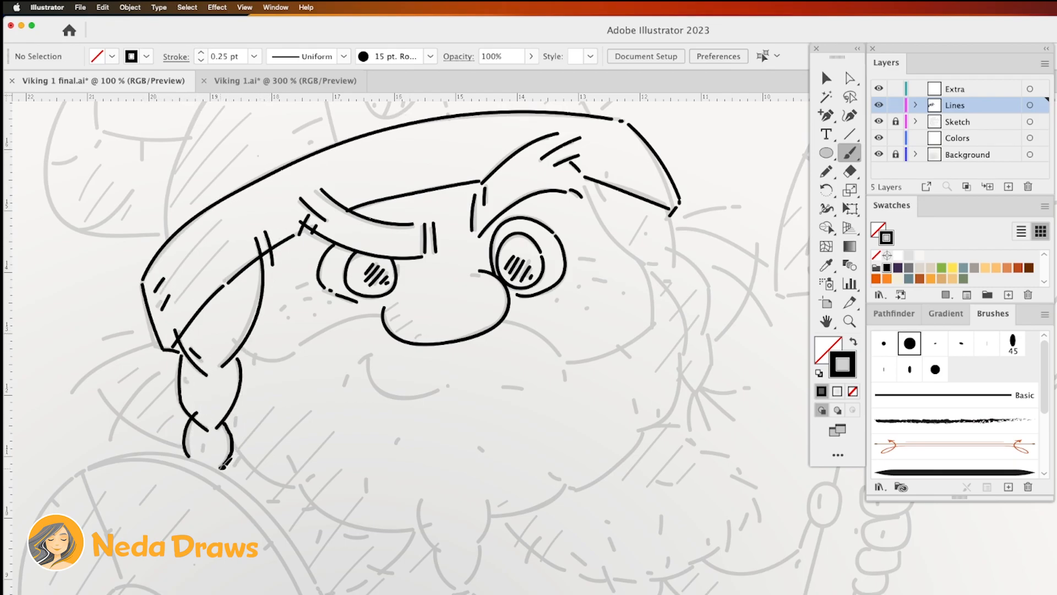
# Step: Ink the hair lock, braid details and cheek contour on the axe side of the face
pyautogui.moveTo(588, 185); pyautogui.dragTo(641, 267)
pyautogui.moveTo(648, 265); pyautogui.dragTo(658, 266)
pyautogui.moveTo(670, 211); pyautogui.dragTo(676, 270)
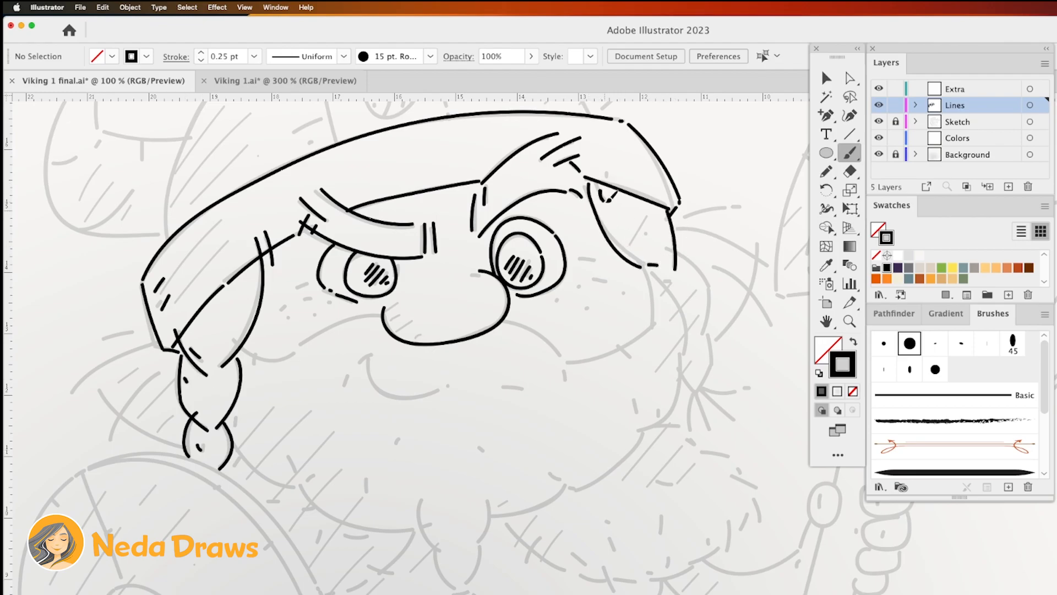
pyautogui.moveTo(701, 381); pyautogui.dragTo(695, 388)
pyautogui.moveTo(648, 268)
pyautogui.mouseDown()
pyautogui.moveTo(686, 353)
pyautogui.moveTo(654, 297)
pyautogui.moveTo(562, 359)
pyautogui.mouseUp()
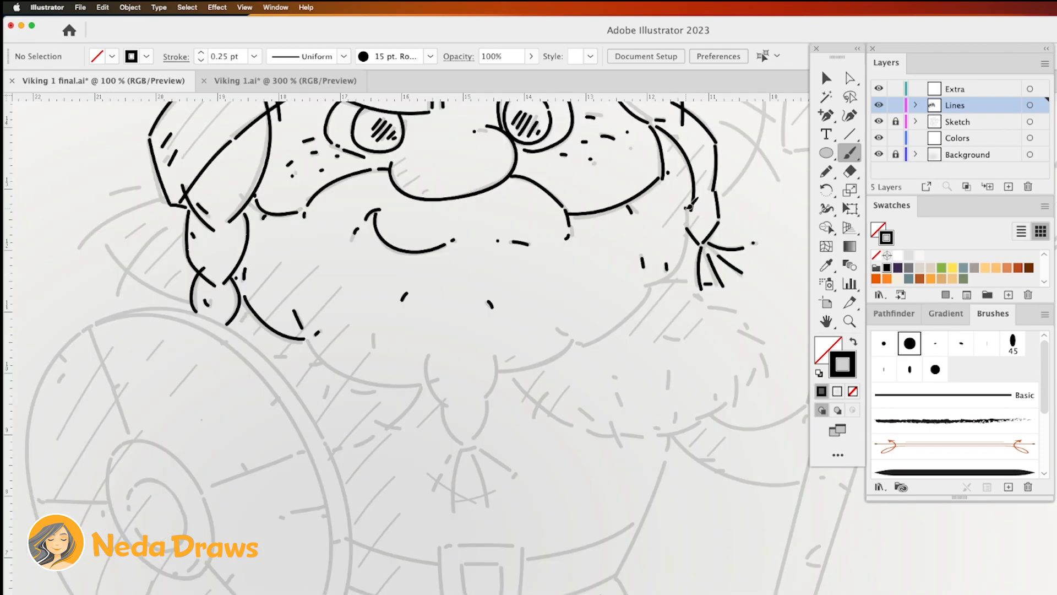
# Step: Ink the beard's outline from the axe-side braid around the pointed tip to the shield side
pyautogui.moveTo(687, 208)
pyautogui.mouseDown()
pyautogui.moveTo(640, 287)
pyautogui.moveTo(583, 346)
pyautogui.moveTo(498, 365)
pyautogui.mouseUp()
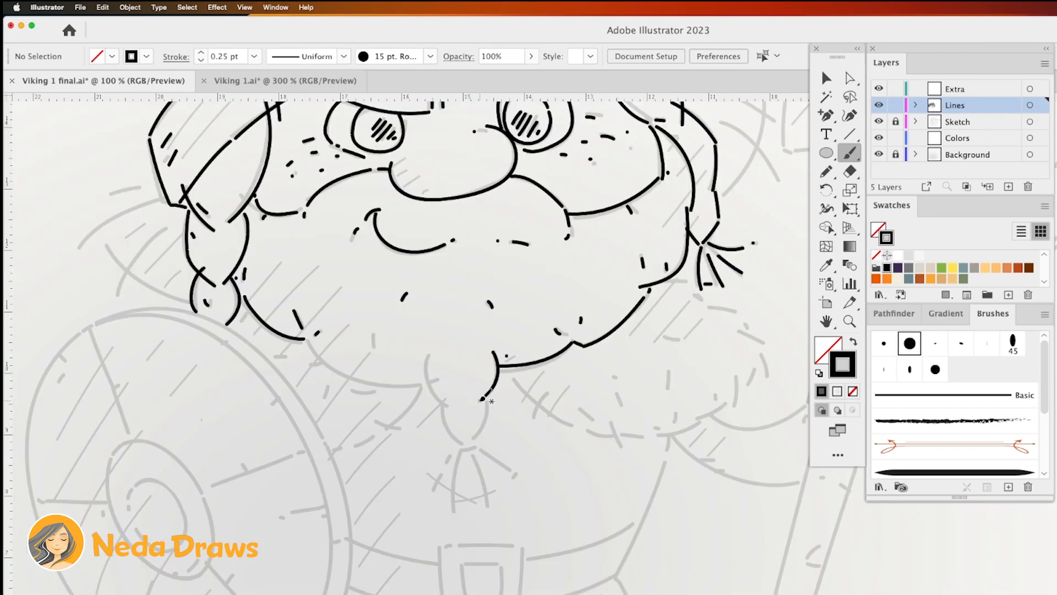
pyautogui.moveTo(462, 442)
pyautogui.mouseDown()
pyautogui.moveTo(433, 374)
pyautogui.moveTo(353, 378)
pyautogui.mouseUp()
pyautogui.moveTo(354, 378); pyautogui.dragTo(305, 341)
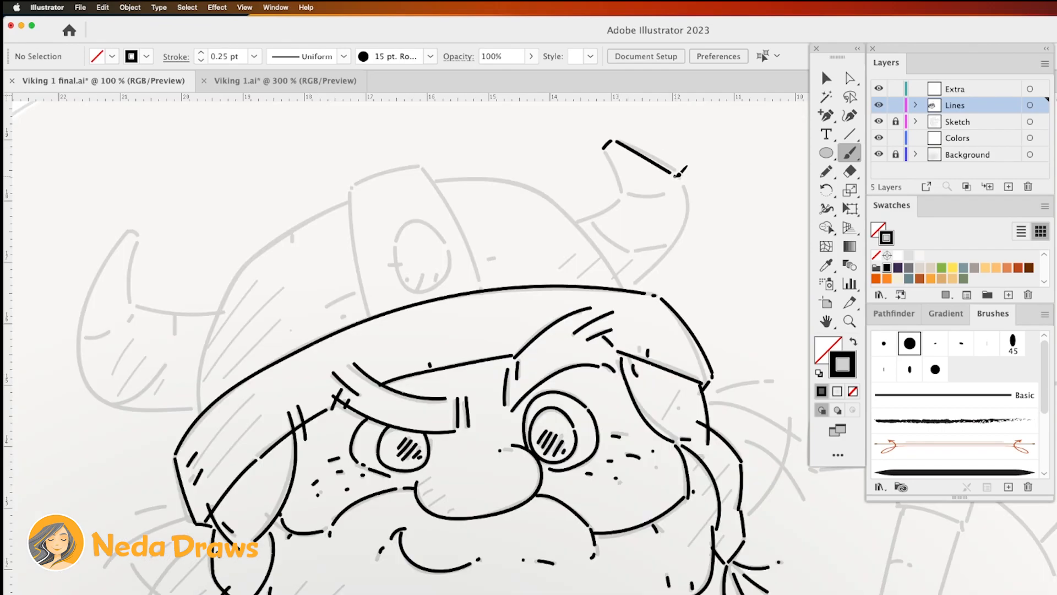
# Step: Ink the helmet horn on the axe side, including its tip and base bands
pyautogui.moveTo(681, 183); pyautogui.dragTo(632, 284)
pyautogui.moveTo(605, 152); pyautogui.dragTo(622, 196)
pyautogui.moveTo(616, 202)
pyautogui.mouseDown()
pyautogui.moveTo(578, 220)
pyautogui.moveTo(631, 253)
pyautogui.mouseUp()
pyautogui.moveTo(638, 253); pyautogui.dragTo(673, 239)
# Step: Ink the helmet's dome, centre band and oval ornament, refining the oval's outline with Direct Selection
pyautogui.moveTo(435, 180)
pyautogui.mouseDown()
pyautogui.moveTo(550, 197)
pyautogui.moveTo(622, 287)
pyautogui.mouseUp()
pyautogui.moveTo(422, 168)
pyautogui.mouseDown()
pyautogui.moveTo(460, 203)
pyautogui.moveTo(480, 288)
pyautogui.moveTo(350, 198)
pyautogui.moveTo(368, 318)
pyautogui.mouseUp()
pyautogui.moveTo(444, 240)
pyautogui.mouseDown()
pyautogui.moveTo(395, 252)
pyautogui.moveTo(444, 278)
pyautogui.moveTo(447, 249)
pyautogui.moveTo(451, 264)
pyautogui.mouseUp()
pyautogui.click(850, 78)
pyautogui.click(445, 277)
pyautogui.click(512, 235)
pyautogui.click(850, 153)
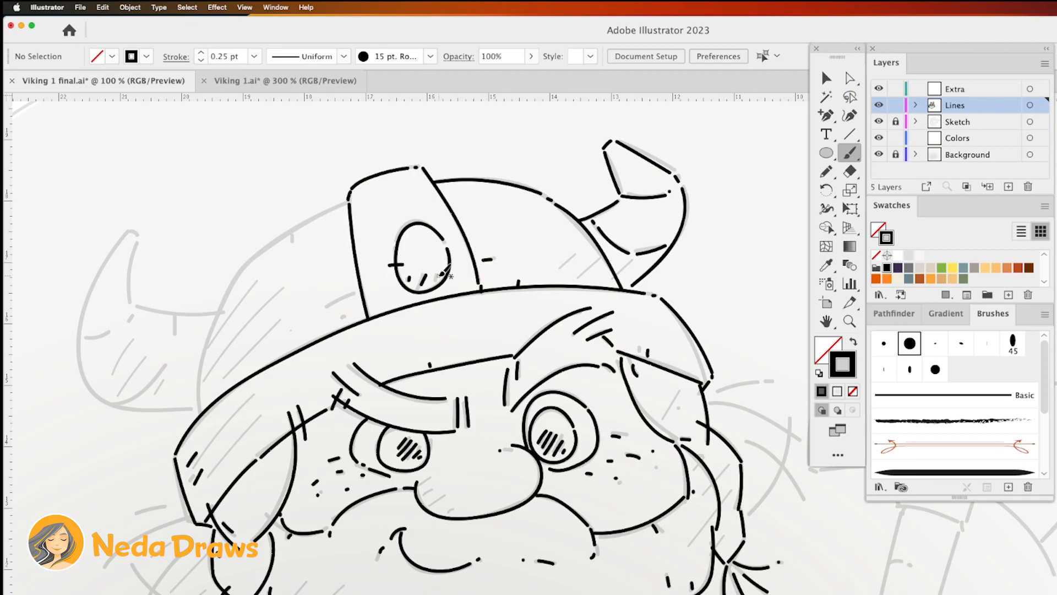
pyautogui.moveTo(347, 203); pyautogui.dragTo(241, 272)
pyautogui.moveTo(237, 275); pyautogui.dragTo(213, 327)
# Step: Ink the helmet horn on the shield side with its inner curve, outer contour, band and shading marks
pyautogui.moveTo(329, 187)
pyautogui.mouseDown()
pyautogui.moveTo(341, 190)
pyautogui.moveTo(331, 257)
pyautogui.mouseUp()
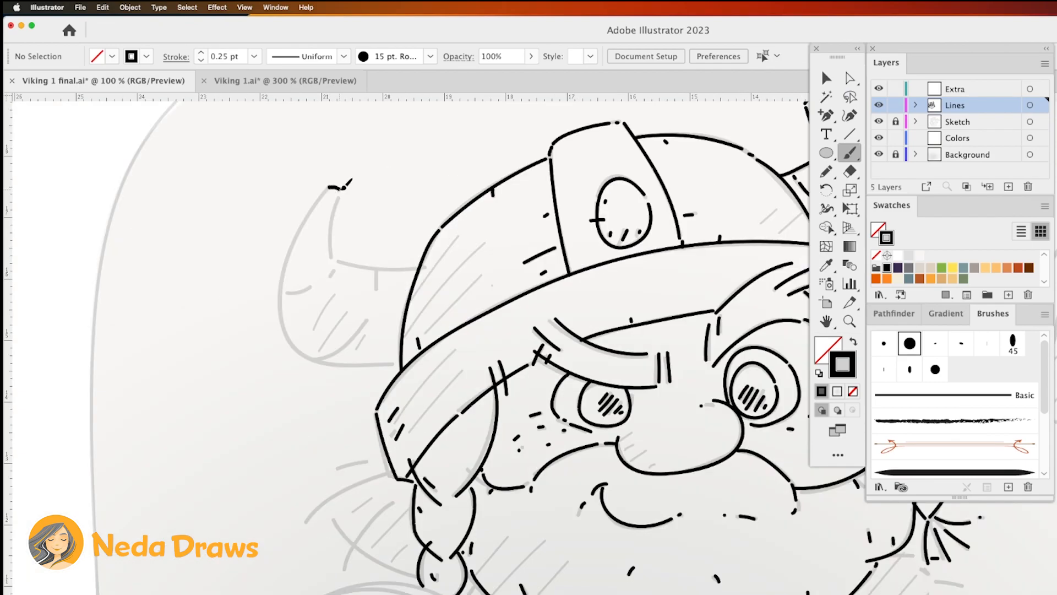
pyautogui.moveTo(336, 260); pyautogui.dragTo(428, 271)
pyautogui.moveTo(377, 271); pyautogui.dragTo(378, 289)
pyautogui.moveTo(324, 197)
pyautogui.mouseDown()
pyautogui.moveTo(372, 365)
pyautogui.moveTo(395, 365)
pyautogui.mouseUp()
pyautogui.moveTo(336, 354); pyautogui.dragTo(370, 312)
# Step: Ink the hair tufts sticking out behind the braids on both sides of the head
pyautogui.moveTo(296, 279); pyautogui.dragTo(235, 326)
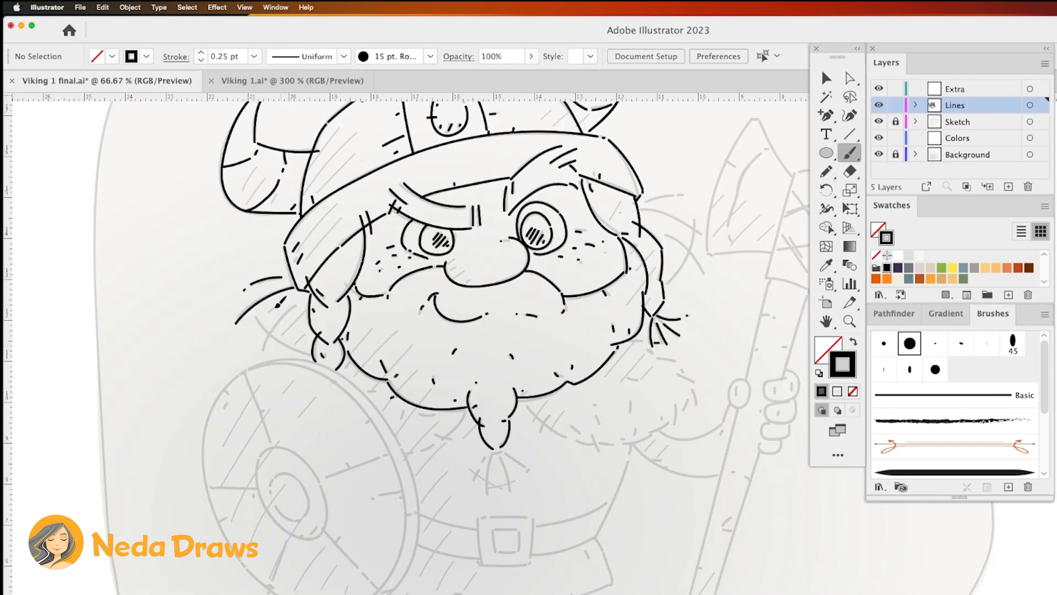
pyautogui.moveTo(299, 302); pyautogui.dragTo(263, 351)
pyautogui.moveTo(287, 312); pyautogui.dragTo(254, 353)
pyautogui.moveTo(642, 197)
pyautogui.mouseDown()
pyautogui.moveTo(708, 240)
pyautogui.moveTo(711, 281)
pyautogui.mouseUp()
# Step: Ink the fur collar's edges beneath the beard and the tied tassel at the beard's tip
pyautogui.scroll(-5, 688, 275)
pyautogui.moveTo(474, 275)
pyautogui.mouseDown()
pyautogui.moveTo(452, 307)
pyautogui.moveTo(413, 319)
pyautogui.mouseUp()
pyautogui.moveTo(524, 269); pyautogui.dragTo(592, 309)
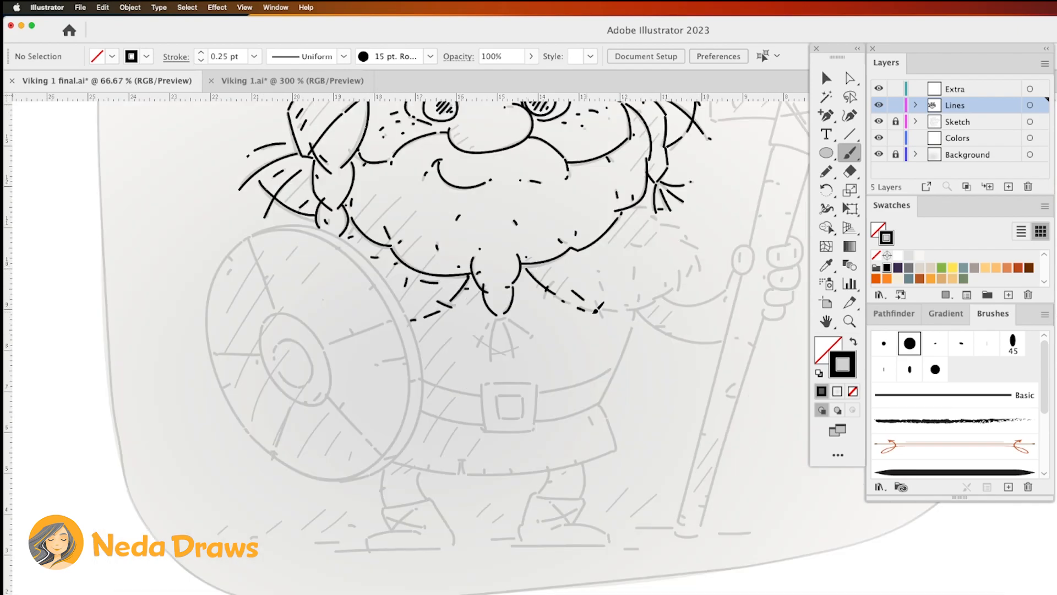
pyautogui.moveTo(490, 317); pyautogui.dragTo(508, 315)
pyautogui.moveTo(490, 322); pyautogui.dragTo(474, 353)
# Step: Ink the round shield with its rim, central boss and plank divisions
pyautogui.scroll(-3, 539, 337)
pyautogui.hscroll(-4, 538, 337)
pyautogui.moveTo(344, 165)
pyautogui.mouseDown()
pyautogui.moveTo(370, 236)
pyautogui.moveTo(426, 315)
pyautogui.moveTo(424, 276)
pyautogui.mouseUp()
pyautogui.moveTo(363, 247); pyautogui.dragTo(410, 257)
# Step: Ink the fur sleeve's lower edge, the thumb and both long edges of the axe handle
pyautogui.moveTo(442, 366); pyautogui.dragTo(490, 361)
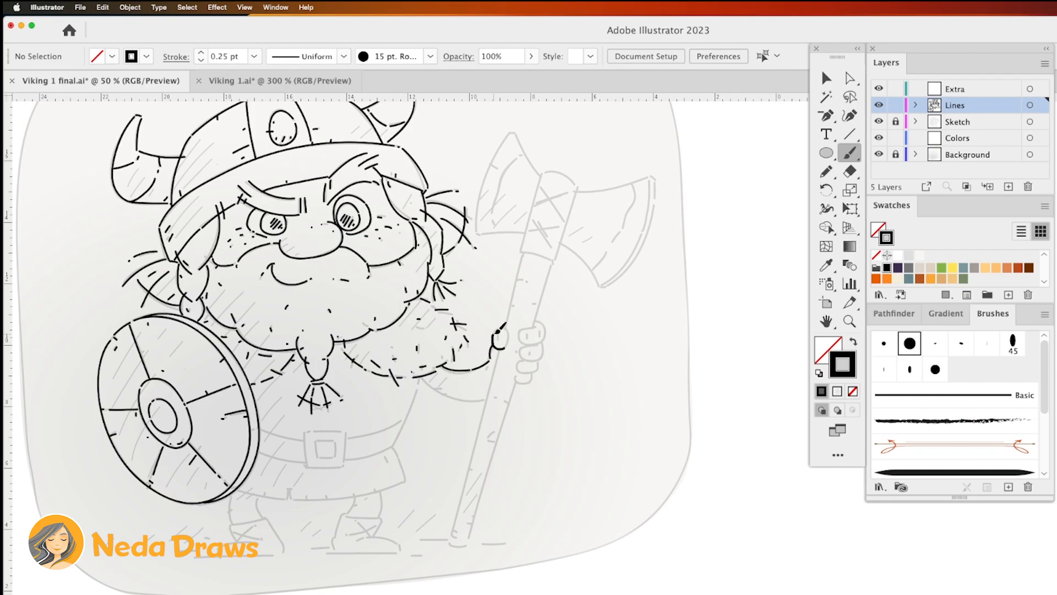
pyautogui.moveTo(510, 311); pyautogui.dragTo(505, 328)
pyautogui.moveTo(499, 351); pyautogui.dragTo(450, 543)
pyautogui.moveTo(517, 382); pyautogui.dragTo(467, 545)
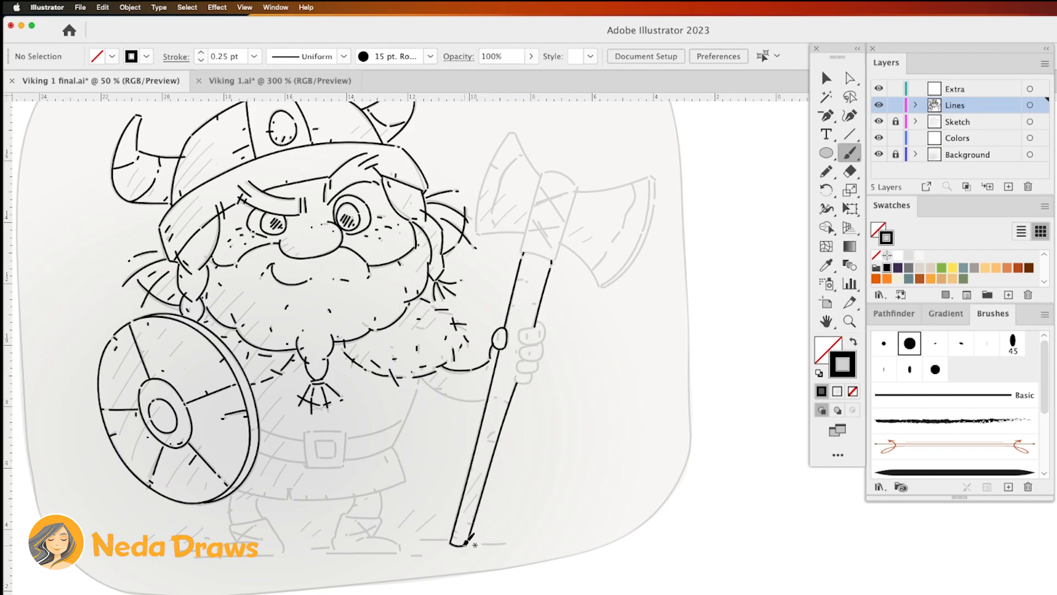
# Step: Ink the axe head with both blades, the handle's top and the crossed binding, erasing stray line parts
pyautogui.moveTo(510, 135); pyautogui.dragTo(506, 232)
pyautogui.moveTo(539, 173); pyautogui.dragTo(520, 255)
pyautogui.moveTo(576, 190); pyautogui.dragTo(557, 257)
pyautogui.moveTo(540, 172)
pyautogui.mouseDown()
pyautogui.moveTo(576, 190)
pyautogui.moveTo(567, 194)
pyautogui.mouseUp()
pyautogui.moveTo(529, 220); pyautogui.dragTo(559, 253)
pyautogui.moveTo(577, 193); pyautogui.dragTo(650, 178)
pyautogui.moveTo(650, 178)
pyautogui.mouseDown()
pyautogui.moveTo(636, 251)
pyautogui.moveTo(600, 286)
pyautogui.mouseUp()
pyautogui.hotkey('shift', 'e')
pyautogui.press('b')
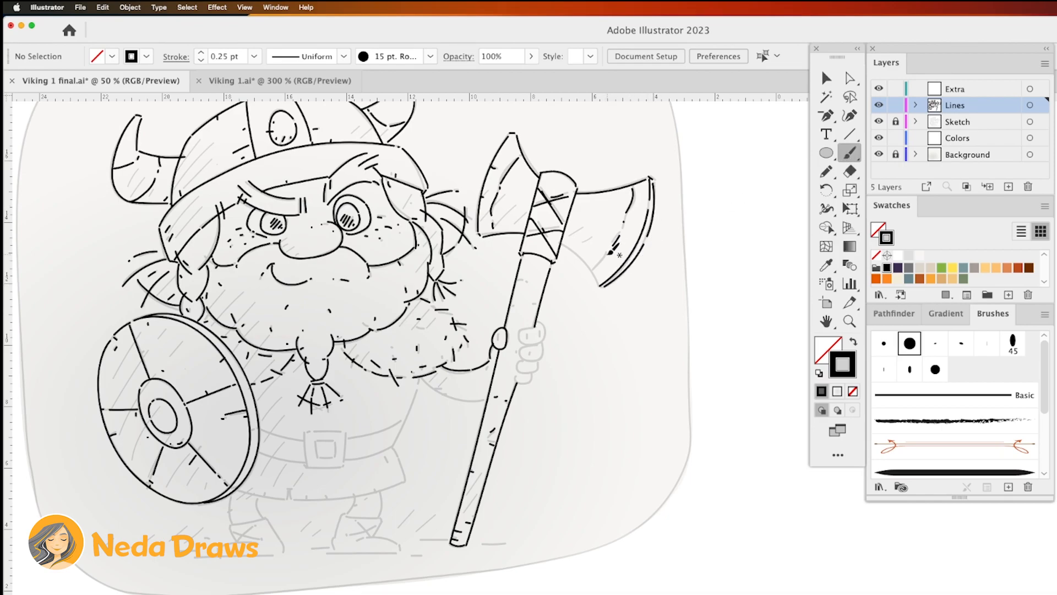
# Step: Ink the fingers gripping the axe handle and add small detail marks
pyautogui.moveTo(511, 307); pyautogui.dragTo(516, 308)
pyautogui.moveTo(532, 306); pyautogui.dragTo(532, 308)
pyautogui.scroll(3, 481, 381)
pyautogui.moveTo(645, 211)
pyautogui.mouseDown()
pyautogui.moveTo(609, 261)
pyautogui.moveTo(645, 199)
pyautogui.mouseUp()
pyautogui.moveTo(660, 260); pyautogui.dragTo(659, 305)
pyautogui.moveTo(657, 308); pyautogui.dragTo(649, 274)
pyautogui.moveTo(604, 318)
pyautogui.mouseDown()
pyautogui.moveTo(587, 337)
pyautogui.moveTo(648, 316)
pyautogui.mouseUp()
pyautogui.moveTo(631, 358)
pyautogui.mouseDown()
pyautogui.moveTo(627, 373)
pyautogui.moveTo(597, 358)
pyautogui.mouseUp()
pyautogui.moveTo(581, 287); pyautogui.dragTo(580, 295)
# Step: Adjust the anchor points of the finger outlines with Direct Selection
pyautogui.click(849, 78)
pyautogui.click(649, 274)
pyautogui.moveTo(648, 274); pyautogui.dragTo(649, 268)
pyautogui.click(597, 358)
pyautogui.click(659, 305)
# Step: Ink the viking's lower body with the tunic, belt, legs, boots and ground lines
pyautogui.press('b')
pyautogui.moveTo(300, 368); pyautogui.dragTo(478, 434)
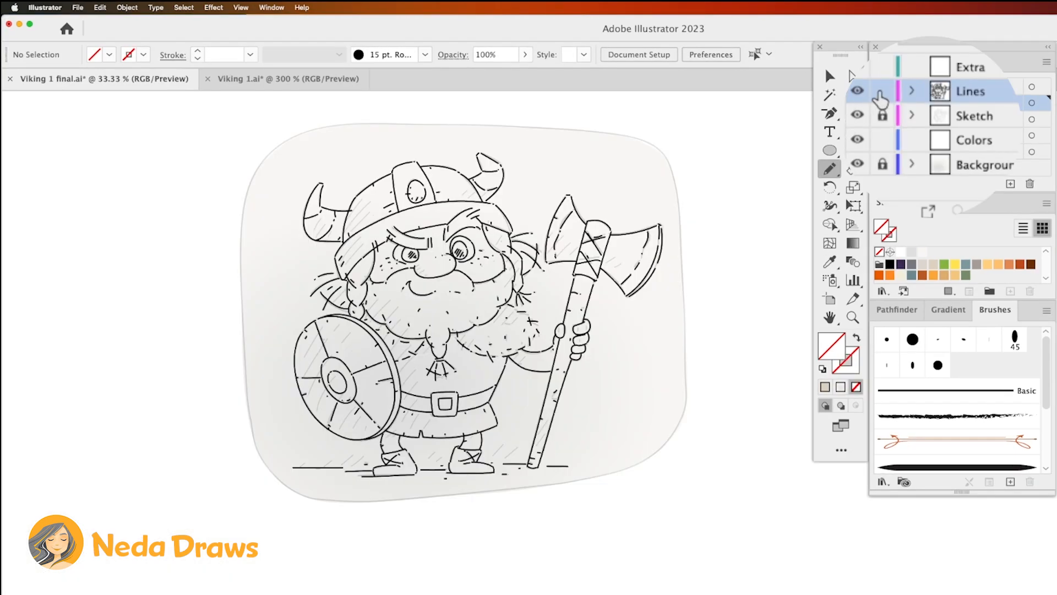
# Step: Lock the Lines layer, hide the Sketch layer and make the Colors layer active
pyautogui.click(857, 116)
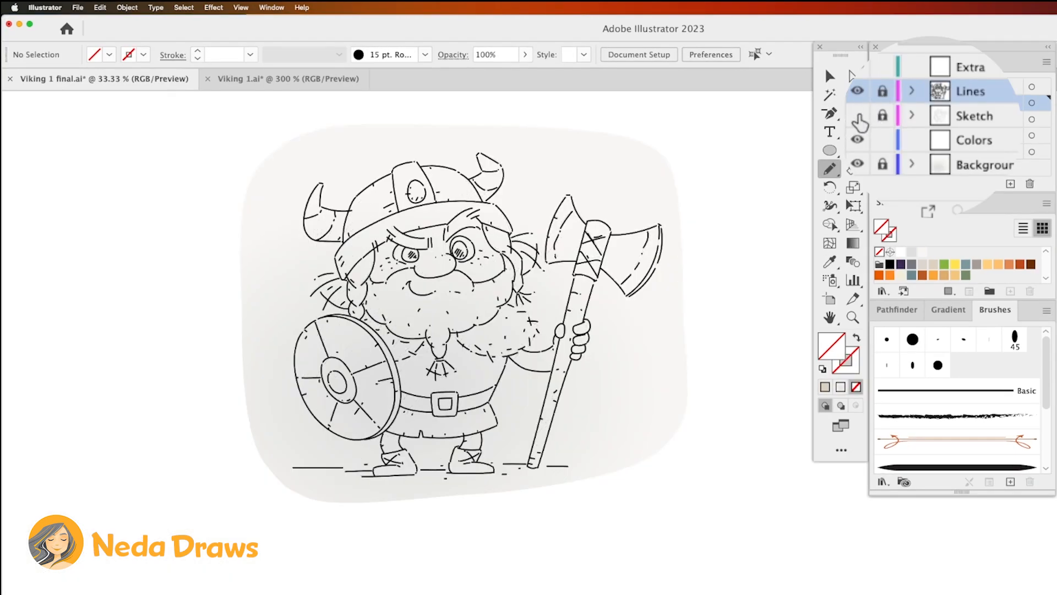
pyautogui.click(974, 141)
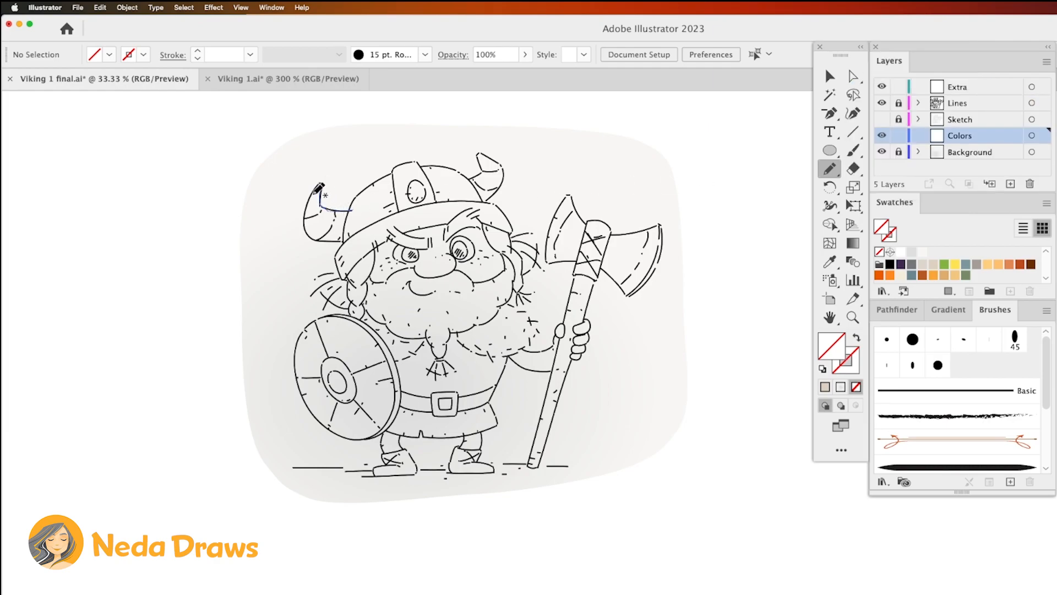
# Step: Draw freehand beige Pencil shapes filling both helmet horns on the Colors layer
pyautogui.moveTo(348, 236); pyautogui.dragTo(350, 211)
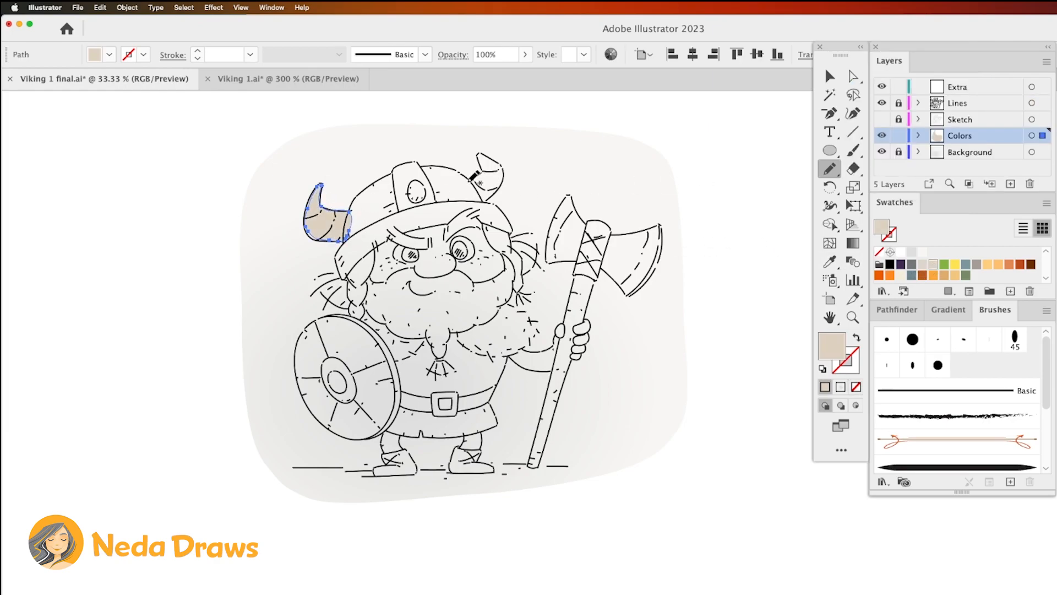
pyautogui.moveTo(484, 194); pyautogui.dragTo(486, 193)
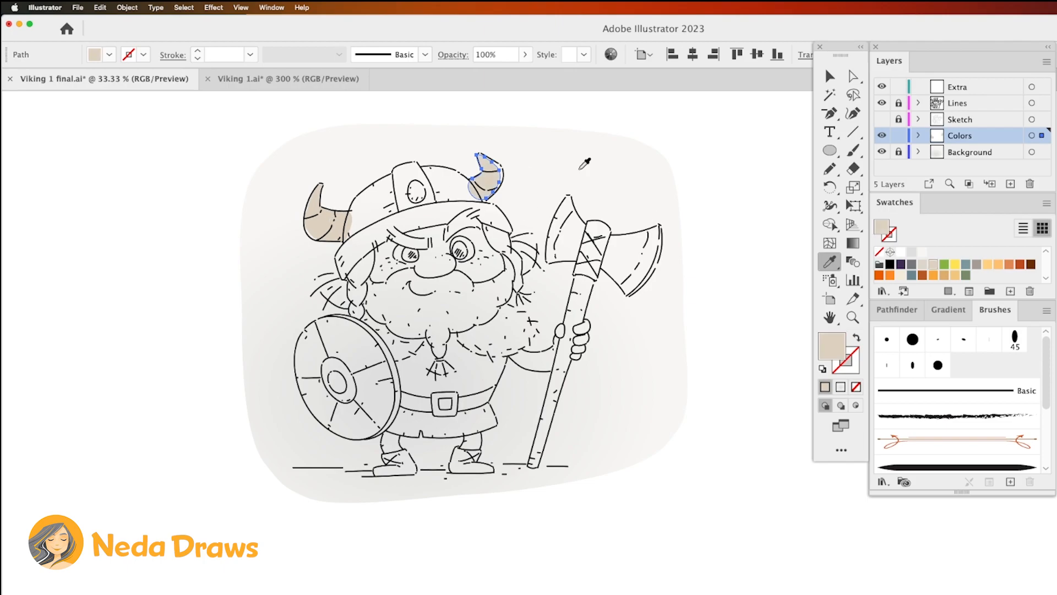
# Step: Nudge the right horn's fill to match its outline and draw a dark grey ellipse over the helmet dome
pyautogui.press('v')
pyautogui.moveTo(505, 181); pyautogui.dragTo(508, 182)
pyautogui.click(833, 154)
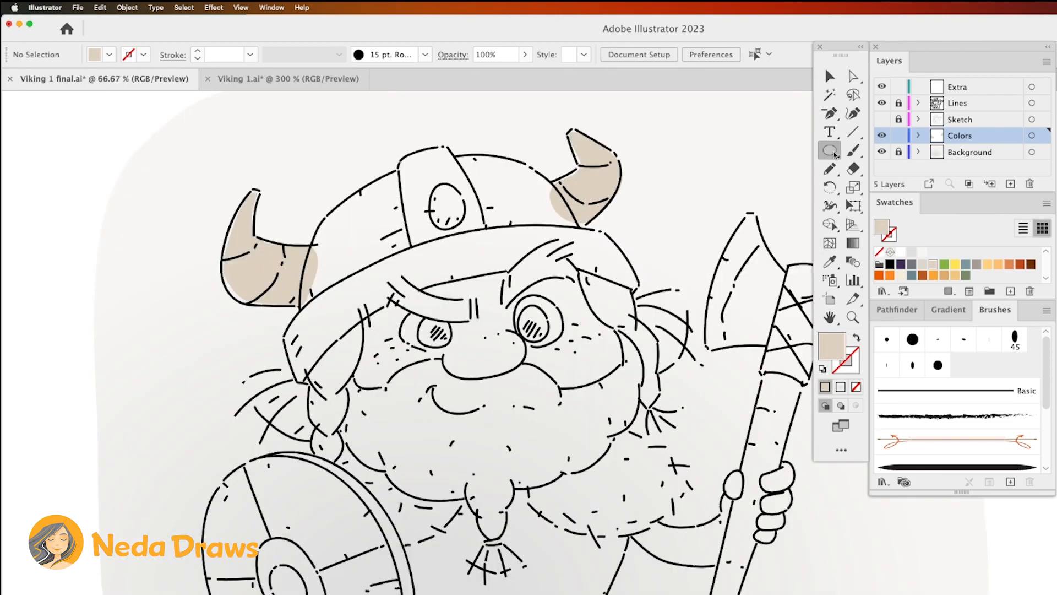
pyautogui.click(912, 266)
pyautogui.moveTo(411, 214)
pyautogui.mouseDown()
pyautogui.moveTo(526, 260)
pyautogui.moveTo(545, 324)
pyautogui.mouseUp()
# Step: Erase a strip through the grey ellipse along the helmet's rim line and delete the piece below it
pyautogui.hotkey('shift', 'e')
pyautogui.moveTo(559, 234); pyautogui.dragTo(352, 282)
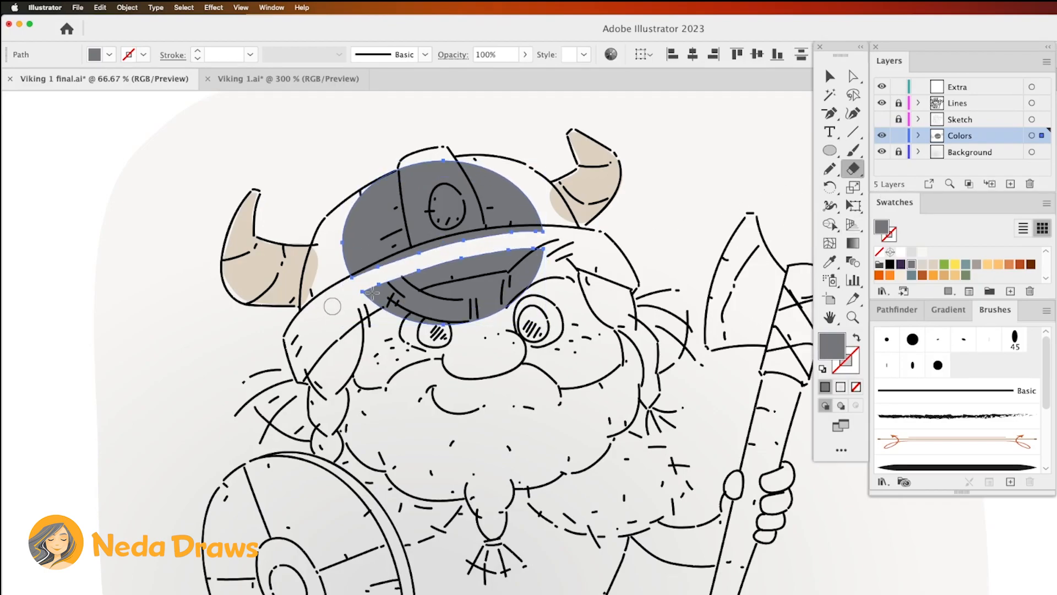
pyautogui.click(853, 76)
pyautogui.click(671, 181)
pyautogui.click(509, 273)
pyautogui.press('Delete')
# Step: Reshape the grey fill's anchor points to the helmet dome outline and cut small highlight notches along its upper edge with the Pencil
pyautogui.moveTo(444, 161); pyautogui.dragTo(477, 155)
pyautogui.moveTo(343, 242); pyautogui.dragTo(327, 233)
pyautogui.moveTo(348, 271); pyautogui.dragTo(303, 311)
pyautogui.moveTo(542, 227); pyautogui.dragTo(579, 228)
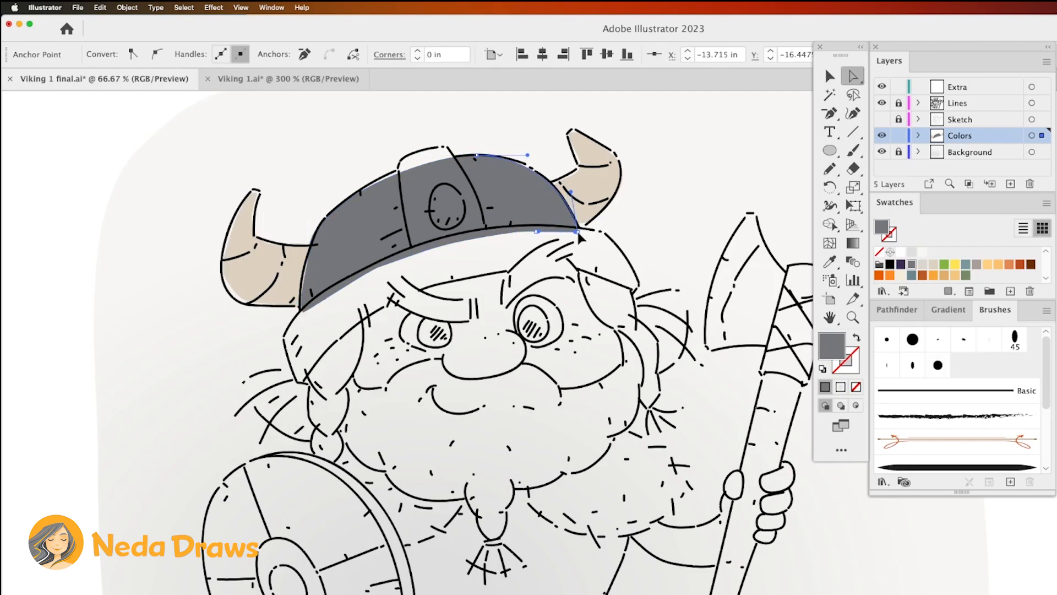
pyautogui.press('n')
pyautogui.moveTo(386, 174)
pyautogui.mouseDown()
pyautogui.moveTo(510, 156)
pyautogui.moveTo(562, 194)
pyautogui.mouseUp()
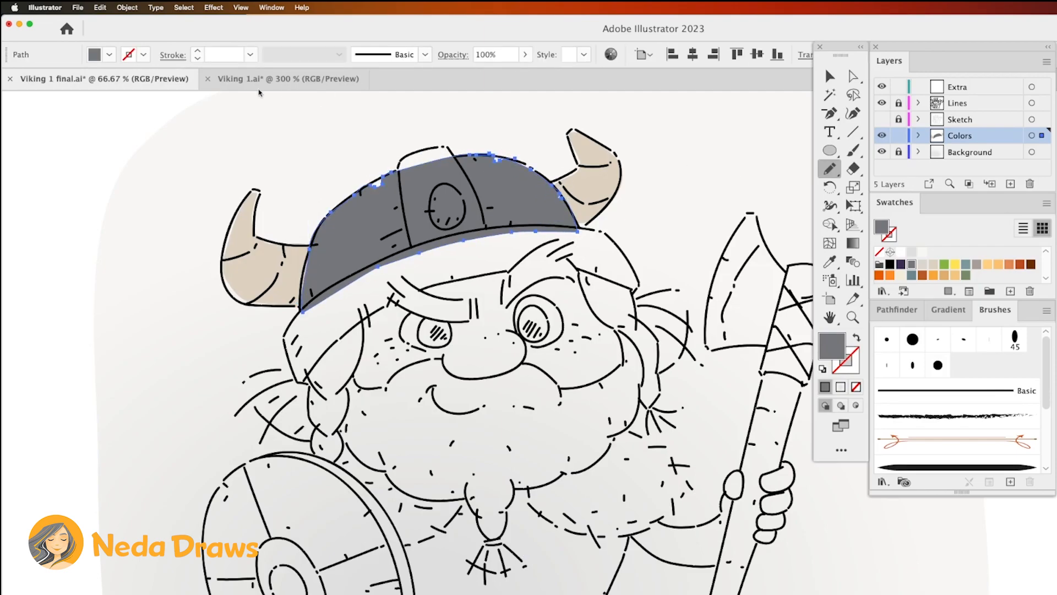
# Step: Paste a copy of the grey helmet shape in front and fill the copy with dark purple
pyautogui.click(100, 7)
pyautogui.click(104, 57)
pyautogui.click(101, 8)
pyautogui.click(129, 92)
pyautogui.click(900, 265)
# Step: Trim the purple copy to a shadow at the helmet's left end with the Eraser and set its opacity to 32%
pyautogui.press('b')
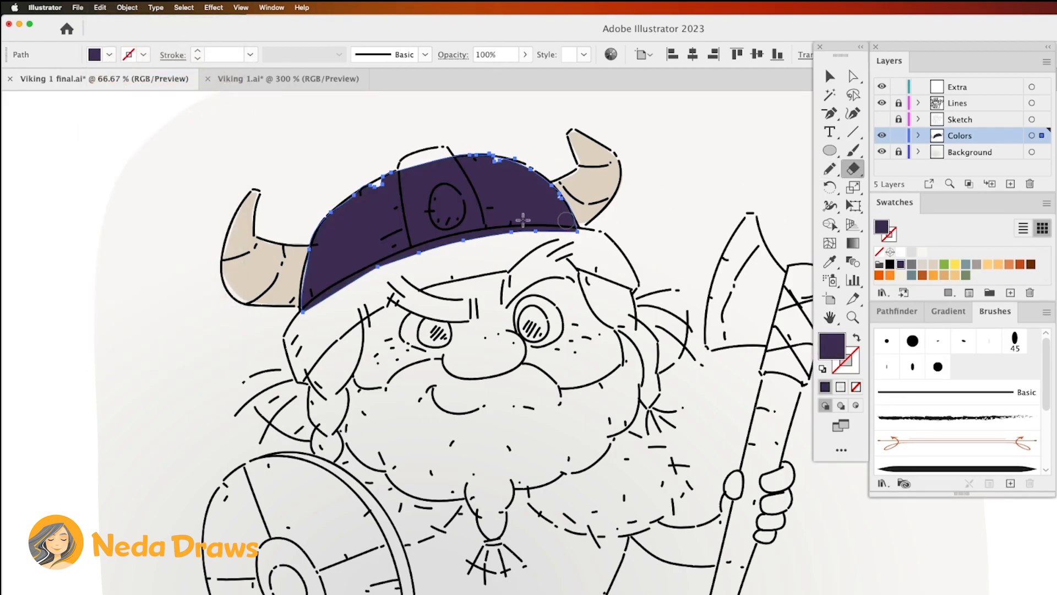
pyautogui.moveTo(372, 182); pyautogui.dragTo(368, 273)
pyautogui.press('a')
pyautogui.click(769, 135)
pyautogui.click(331, 250)
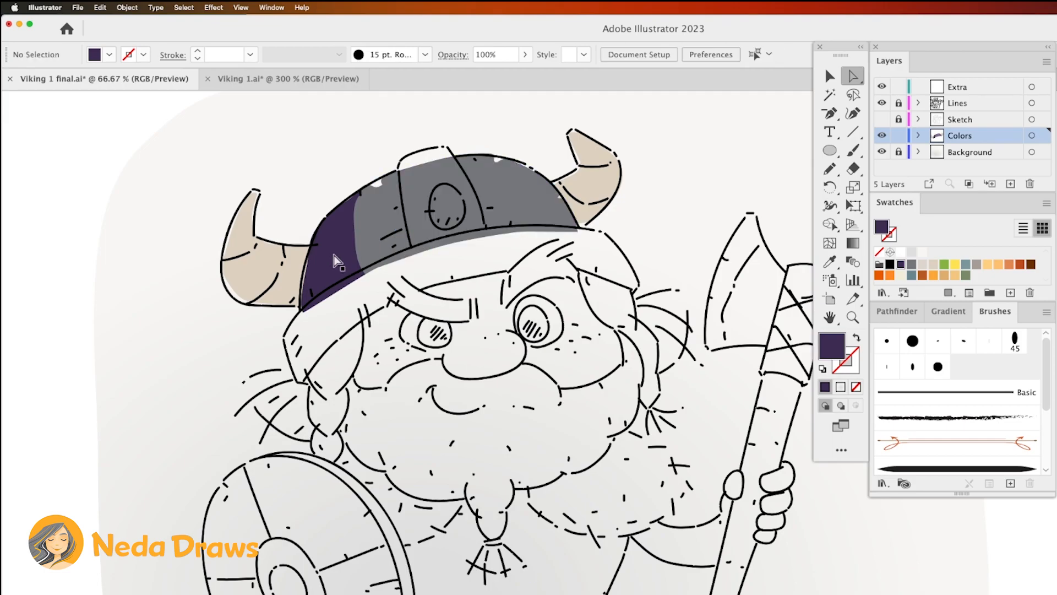
pyautogui.click(525, 55)
pyautogui.moveTo(495, 81); pyautogui.dragTo(480, 82)
# Step: Redraw the inner edge of the left horn's fill with the Pencil to cut a small highlight notch
pyautogui.click(312, 252)
pyautogui.press('n')
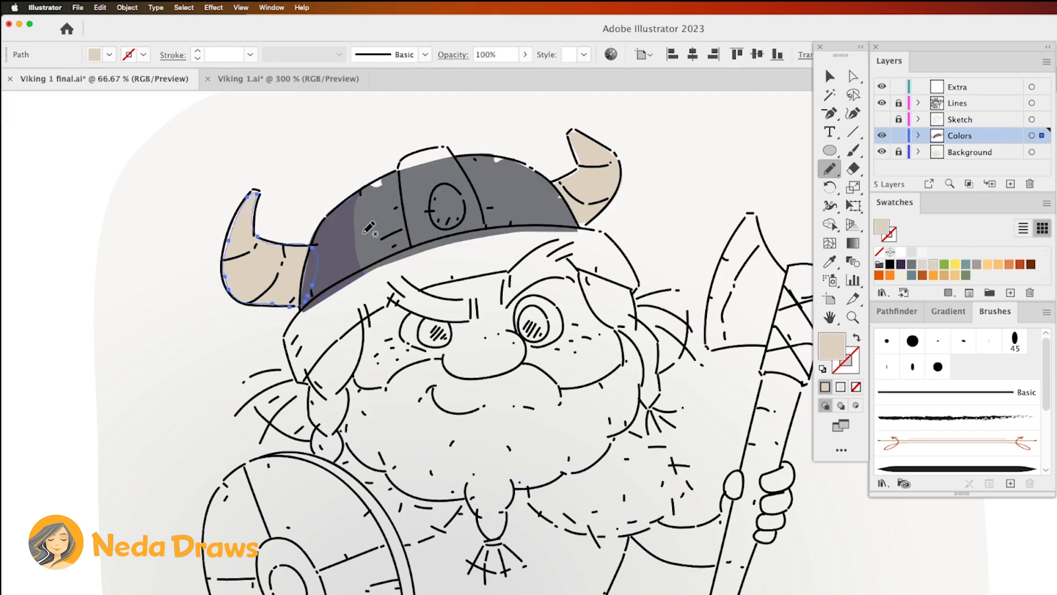
pyautogui.moveTo(278, 251); pyautogui.dragTo(293, 245)
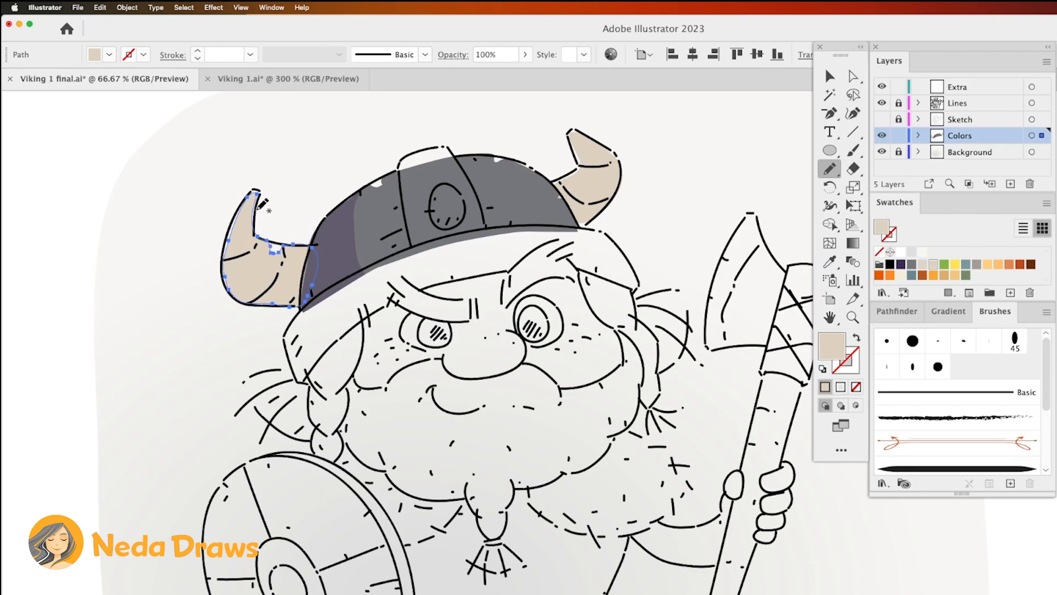
# Step: Paste a copy of the left horn's fill in front and color the copy taupe
pyautogui.click(102, 8)
pyautogui.click(113, 64)
pyautogui.click(101, 9)
pyautogui.click(136, 85)
pyautogui.click(977, 265)
# Step: Erase the taupe copy down to a shadow along the left horn's lower curve and refine its edges with the Pencil
pyautogui.click(844, 176)
pyautogui.moveTo(230, 231)
pyautogui.mouseDown()
pyautogui.moveTo(256, 234)
pyautogui.moveTo(254, 273)
pyautogui.moveTo(278, 245)
pyautogui.moveTo(319, 278)
pyautogui.mouseUp()
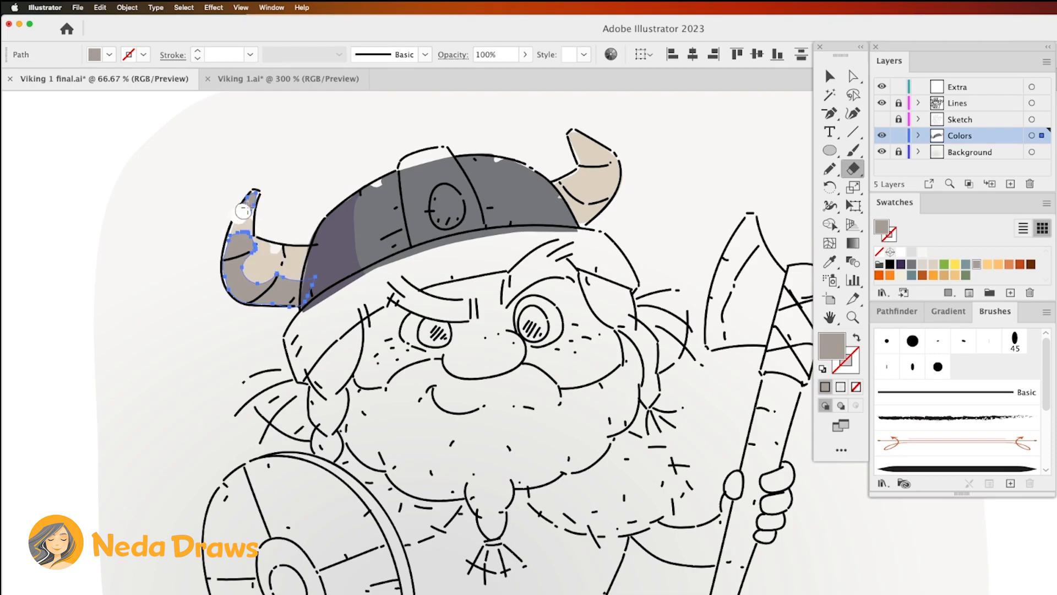
pyautogui.moveTo(242, 211); pyautogui.dragTo(252, 196)
pyautogui.press('n')
pyautogui.moveTo(318, 268); pyautogui.dragTo(316, 276)
pyautogui.moveTo(226, 242); pyautogui.dragTo(252, 252)
# Step: Paste a copy of the right horn's fill in front and sample the left horn's taupe shadow color onto it
pyautogui.click(853, 79)
pyautogui.click(594, 179)
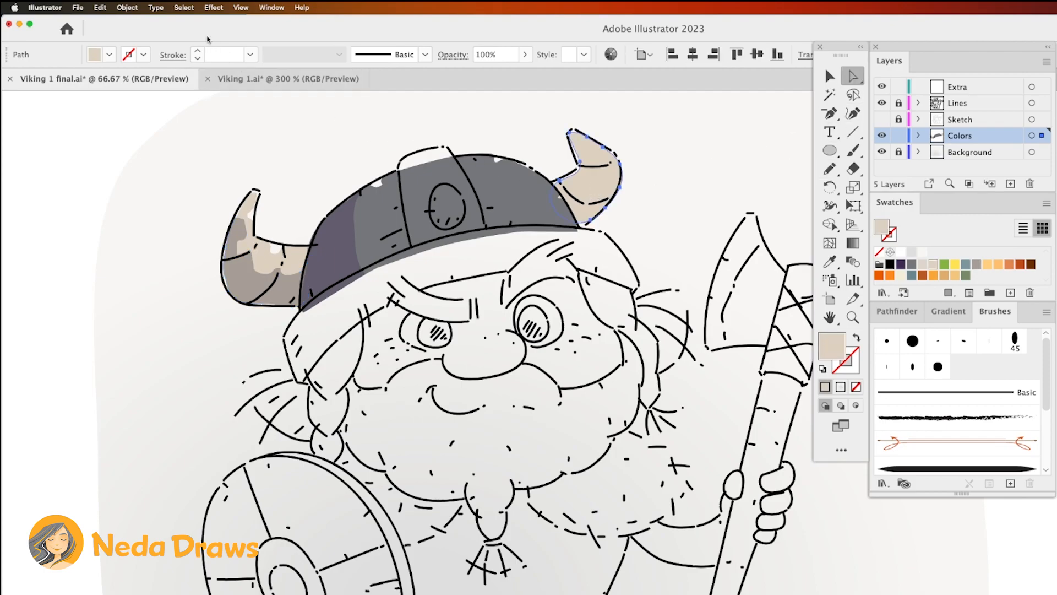
pyautogui.click(103, 9)
pyautogui.click(111, 64)
pyautogui.click(103, 9)
pyautogui.click(127, 86)
pyautogui.click(831, 262)
pyautogui.click(298, 273)
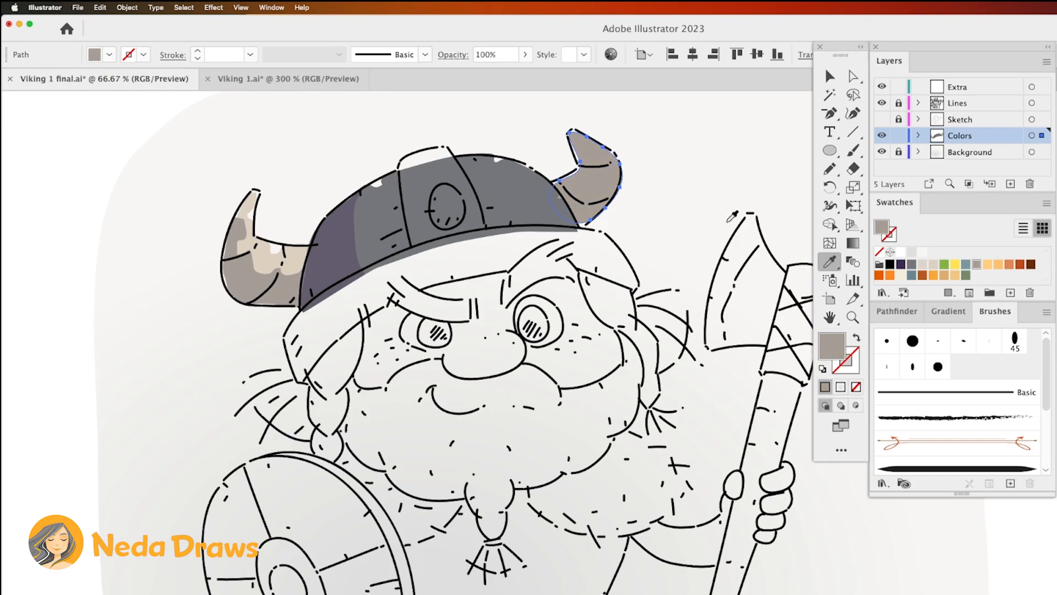
# Step: Erase the upper part of the right horn's taupe copy, keeping a shadow along the horn's base
pyautogui.click(853, 169)
pyautogui.moveTo(567, 171); pyautogui.dragTo(618, 184)
pyautogui.moveTo(568, 150); pyautogui.dragTo(603, 176)
# Step: Duplicate the grey helmet shape slightly upward and fill the duplicate with light beige
pyautogui.press('a')
pyautogui.click(501, 204)
pyautogui.moveTo(501, 203); pyautogui.dragTo(498, 190)
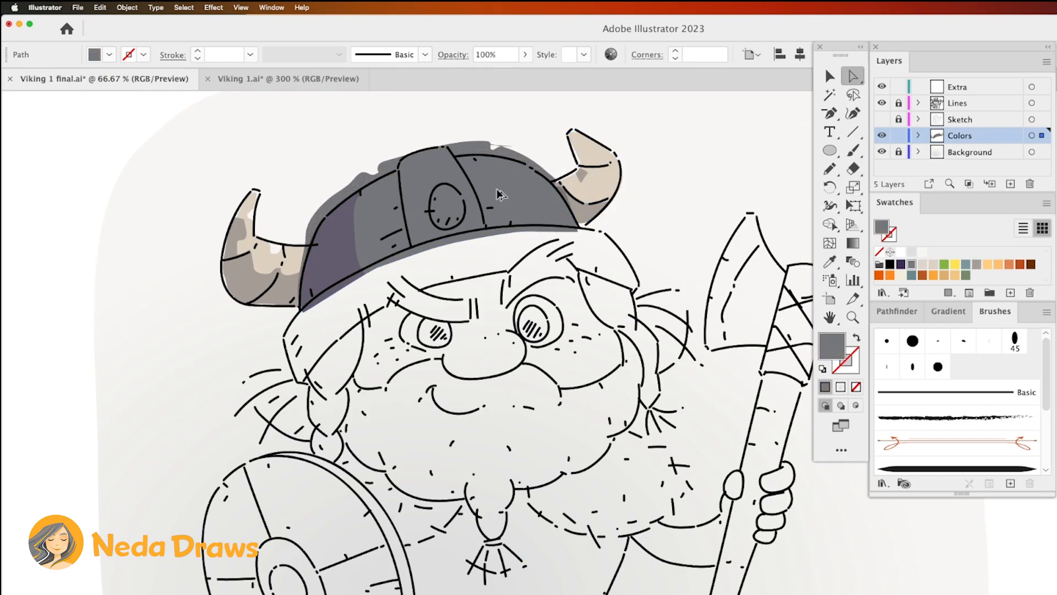
pyautogui.click(922, 264)
# Step: Redraw the beige duplicate's outline with the Pencil to fit the helmet's central plate and deselect it
pyautogui.click(831, 170)
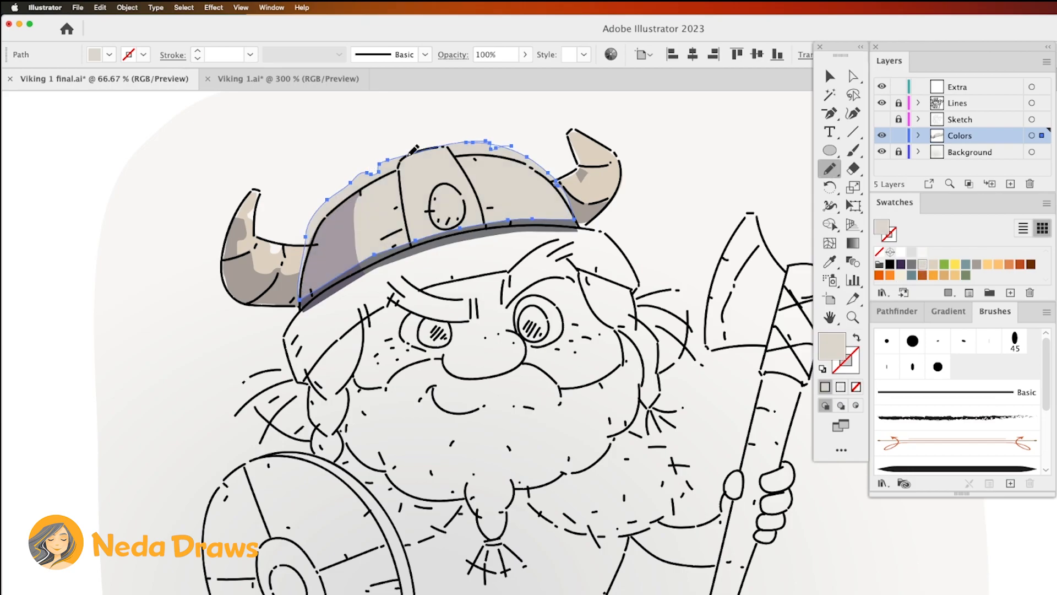
pyautogui.moveTo(484, 200); pyautogui.dragTo(442, 147)
pyautogui.moveTo(448, 148)
pyautogui.mouseDown()
pyautogui.moveTo(471, 181)
pyautogui.moveTo(478, 231)
pyautogui.mouseUp()
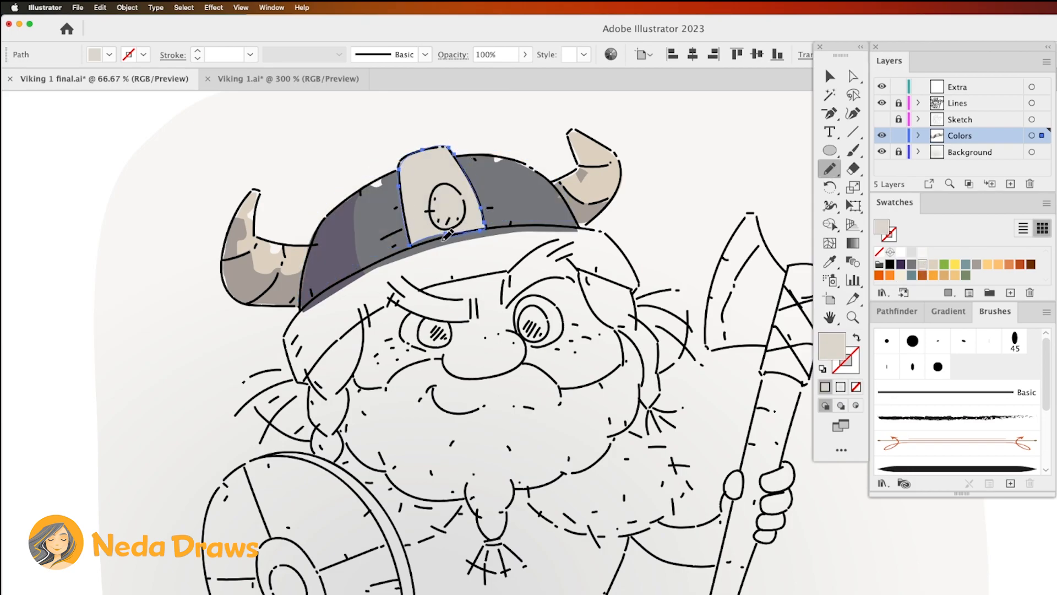
pyautogui.moveTo(414, 249); pyautogui.dragTo(410, 246)
pyautogui.press('a')
pyautogui.click(663, 223)
# Step: Draw a green ellipse filling the oval gem on the helmet's central plate
pyautogui.click(830, 150)
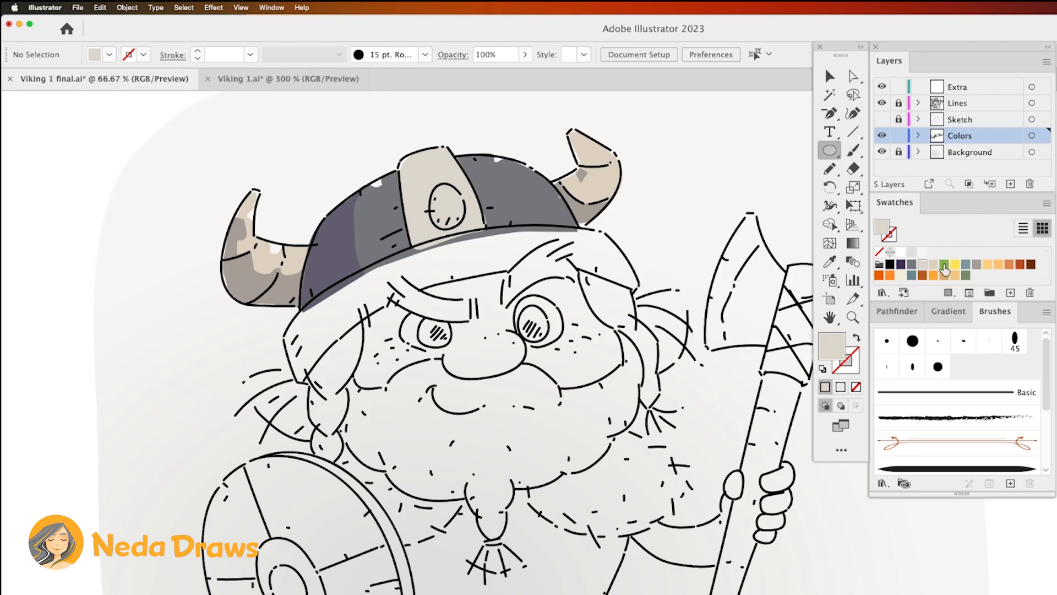
pyautogui.click(945, 265)
pyautogui.moveTo(429, 184); pyautogui.dragTo(466, 229)
# Step: Paste a copy of the green gem in front, fill it yellow and erase it down to a diamond-shaped highlight
pyautogui.click(100, 8)
pyautogui.click(99, 8)
pyautogui.click(100, 8)
pyautogui.click(115, 81)
pyautogui.click(955, 264)
pyautogui.hotkey('shift', 'e')
pyautogui.moveTo(453, 178)
pyautogui.mouseDown()
pyautogui.moveTo(426, 206)
pyautogui.moveTo(439, 204)
pyautogui.moveTo(450, 229)
pyautogui.mouseUp()
pyautogui.moveTo(471, 209); pyautogui.dragTo(454, 233)
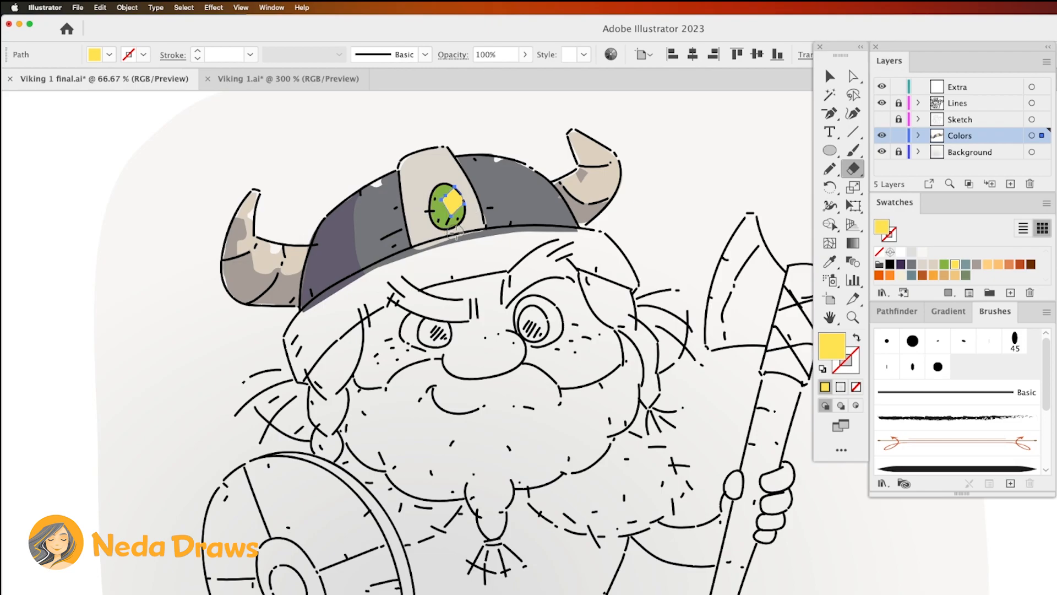
pyautogui.press('a')
pyautogui.click(683, 169)
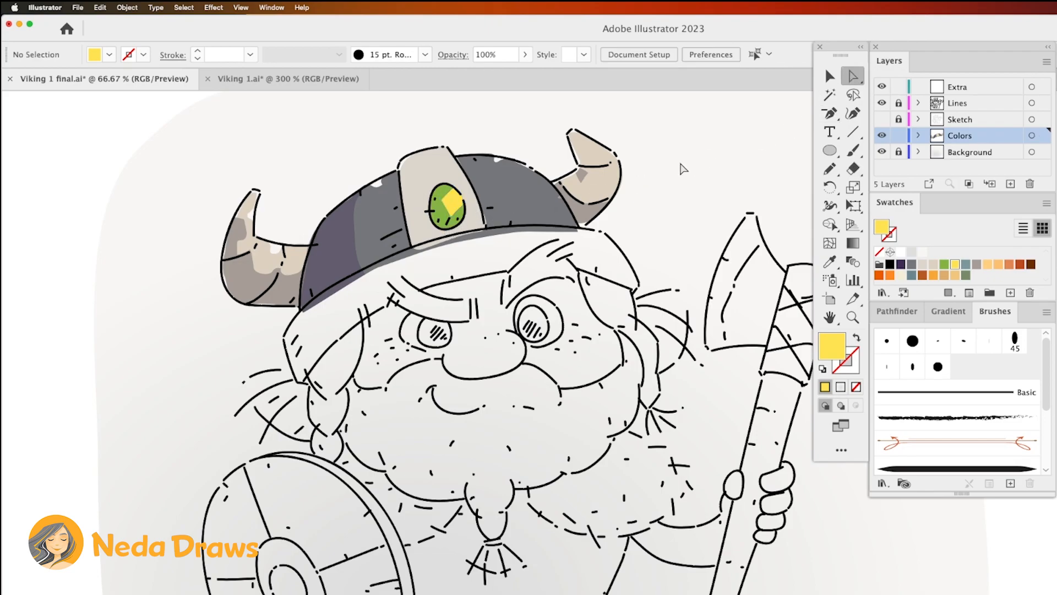
# Step: Copy the grey helmet shape, paste it in front of the purple shadow and fill it with teal
pyautogui.click(521, 205)
pyautogui.click(100, 7)
pyautogui.click(108, 63)
pyautogui.click(342, 240)
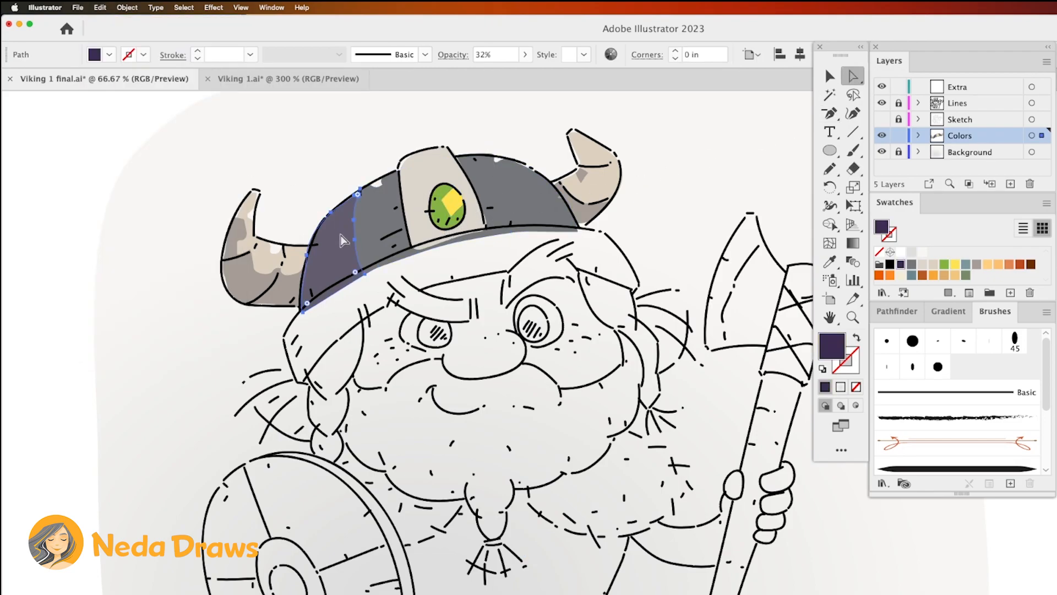
pyautogui.click(100, 7)
pyautogui.click(126, 71)
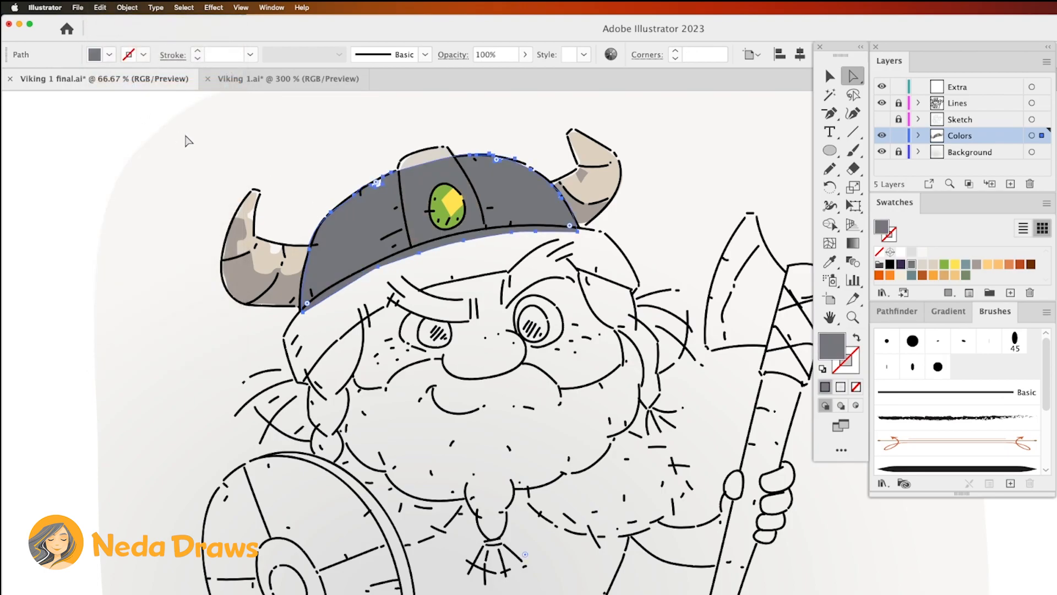
pyautogui.click(912, 275)
# Step: Erase most of the teal helmet copy, leaving small angular accent patches on both sides of the central plate
pyautogui.click(853, 169)
pyautogui.moveTo(369, 188)
pyautogui.mouseDown()
pyautogui.moveTo(389, 218)
pyautogui.moveTo(352, 201)
pyautogui.moveTo(366, 259)
pyautogui.mouseUp()
pyautogui.moveTo(335, 228)
pyautogui.mouseDown()
pyautogui.moveTo(338, 263)
pyautogui.moveTo(363, 269)
pyautogui.mouseUp()
pyautogui.moveTo(503, 165); pyautogui.dragTo(493, 188)
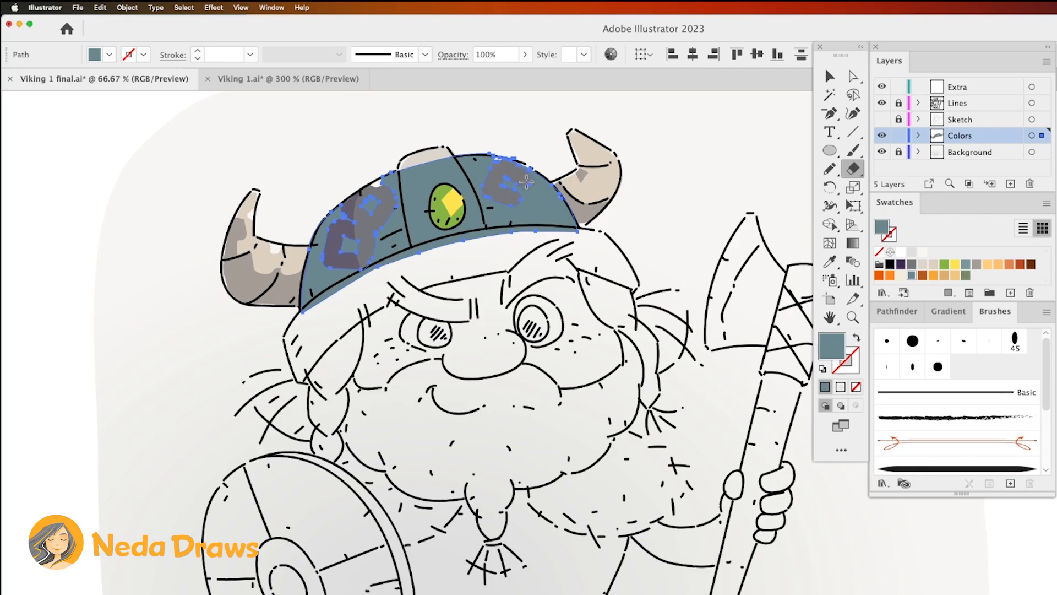
# Step: Draw a peach ellipse over the face and drag its anchor points to the brow and cheek outlines
pyautogui.moveTo(342, 255)
pyautogui.mouseDown()
pyautogui.moveTo(563, 332)
pyautogui.moveTo(547, 382)
pyautogui.mouseUp()
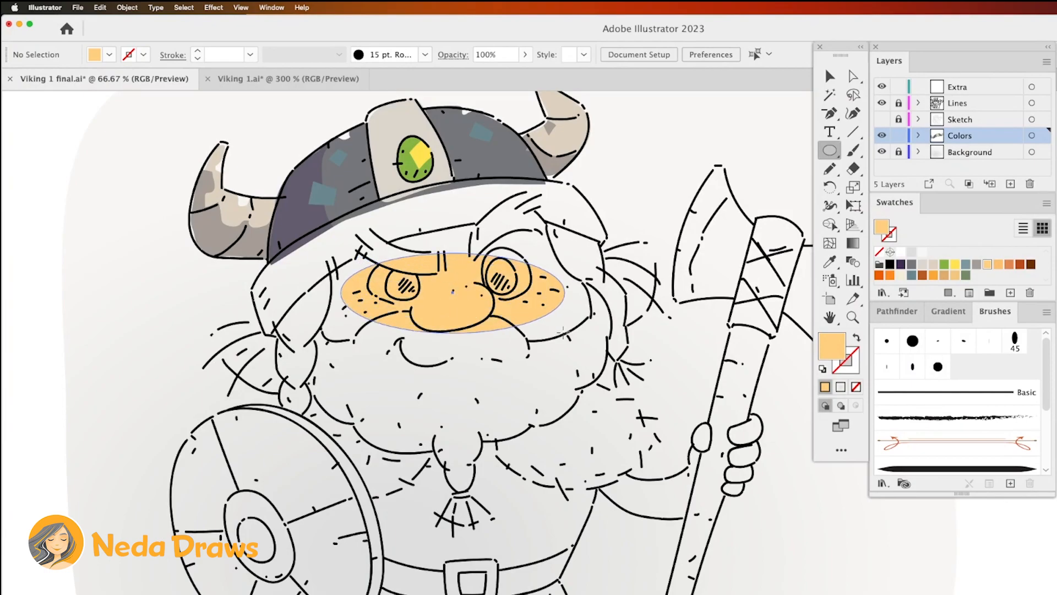
pyautogui.hotkey('shift', 'e')
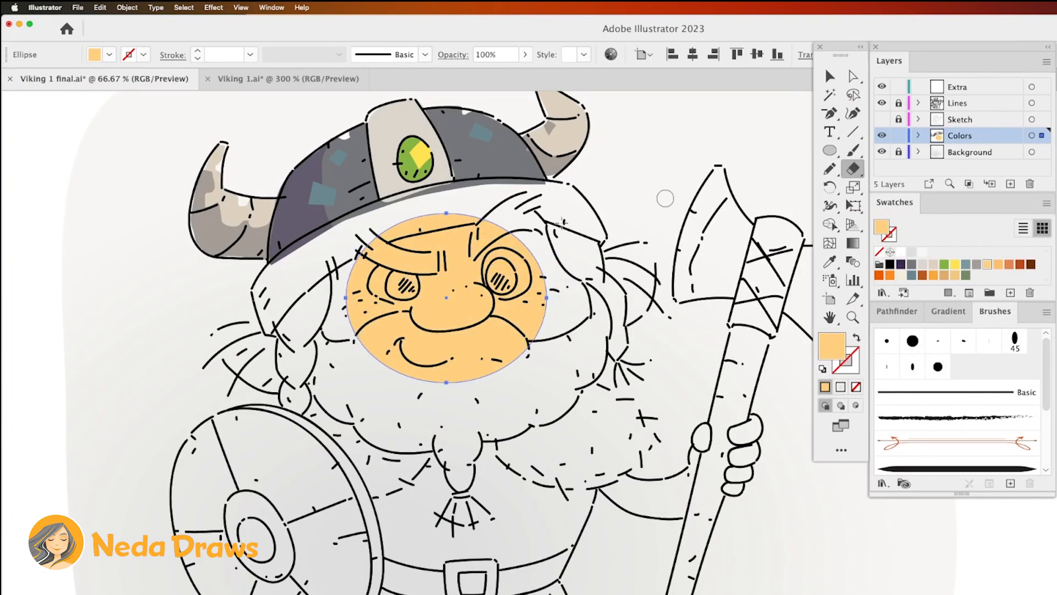
pyautogui.press('a')
pyautogui.moveTo(486, 217); pyautogui.dragTo(535, 212)
pyautogui.moveTo(358, 259); pyautogui.dragTo(329, 275)
pyautogui.moveTo(345, 298); pyautogui.dragTo(321, 332)
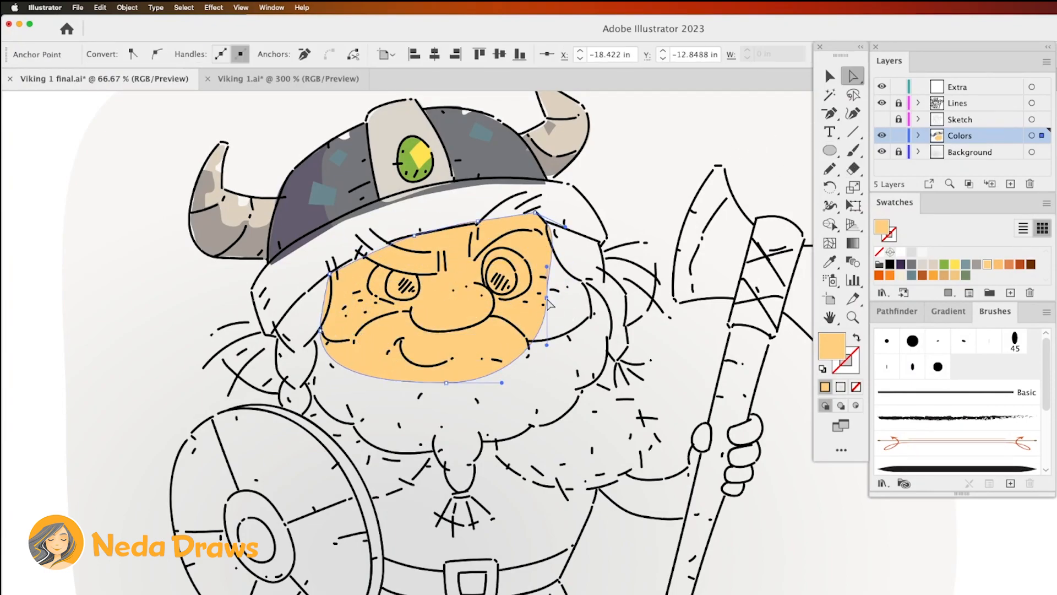
pyautogui.moveTo(547, 297); pyautogui.dragTo(590, 312)
# Step: Duplicate the peach face shape in place and fill the duplicate with a slightly darker peach
pyautogui.click(551, 300)
pyautogui.click(99, 7)
pyautogui.click(110, 67)
pyautogui.click(100, 8)
pyautogui.click(136, 103)
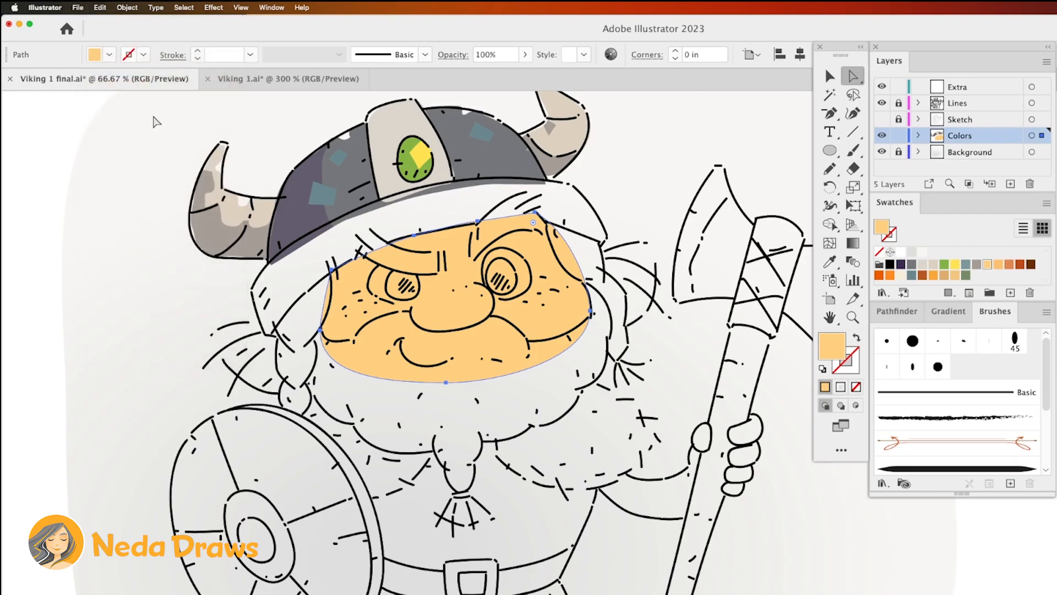
pyautogui.click(1000, 267)
# Step: Erase a path across the darker face copy and delete the cheek and mouth area, keeping shadows on the forehead and nose
pyautogui.hotkey('shift', 'e')
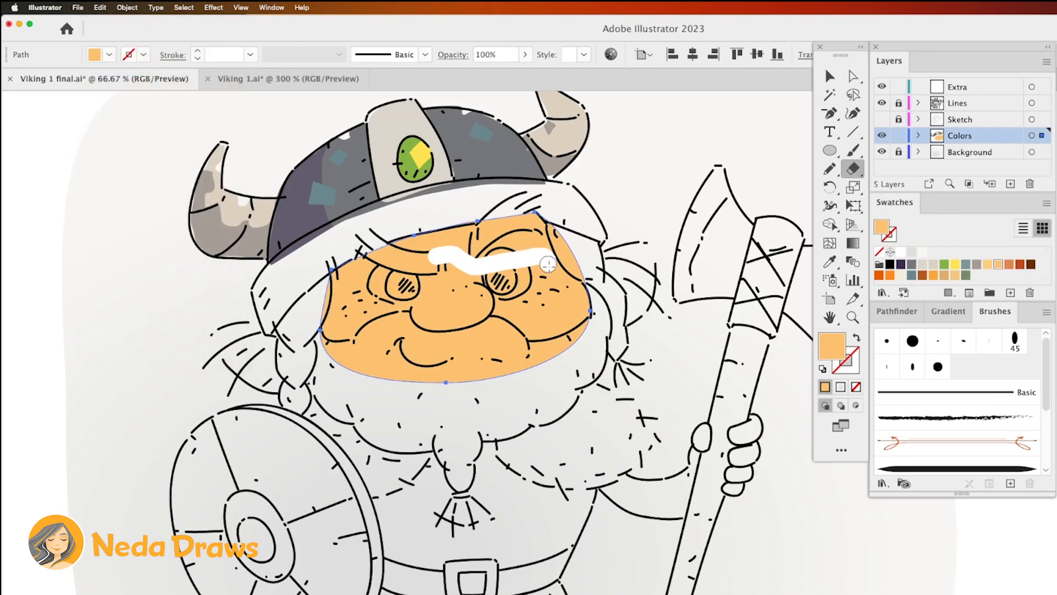
pyautogui.moveTo(548, 262); pyautogui.dragTo(567, 295)
pyautogui.moveTo(426, 341); pyautogui.dragTo(498, 292)
pyautogui.moveTo(352, 342); pyautogui.dragTo(405, 303)
pyautogui.moveTo(342, 316); pyautogui.dragTo(364, 379)
pyautogui.click(853, 77)
pyautogui.click(655, 182)
pyautogui.click(505, 351)
pyautogui.press('Delete')
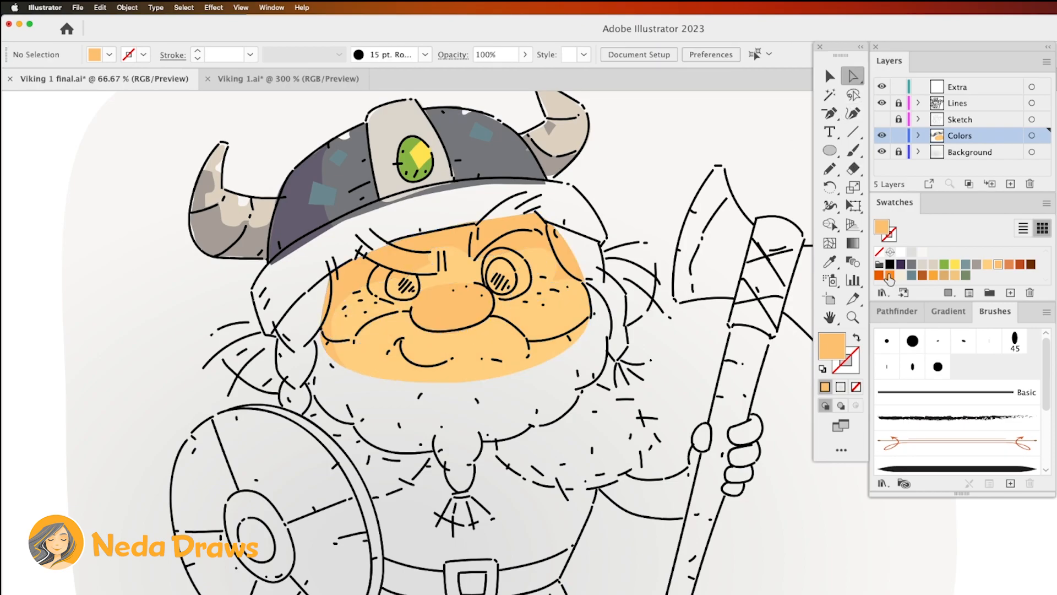
# Step: Draw an orange ellipse over the face and beard and rotate it to match the head's tilt
pyautogui.click(889, 278)
pyautogui.click(830, 150)
pyautogui.moveTo(289, 272); pyautogui.dragTo(606, 461)
pyautogui.moveTo(622, 268); pyautogui.dragTo(598, 229)
# Step: Scale the tilted orange ellipse to cover the beard and the braids on both sides
pyautogui.press('v')
pyautogui.moveTo(585, 345); pyautogui.dragTo(594, 305)
pyautogui.moveTo(304, 363); pyautogui.dragTo(283, 367)
pyautogui.moveTo(426, 237); pyautogui.dragTo(422, 211)
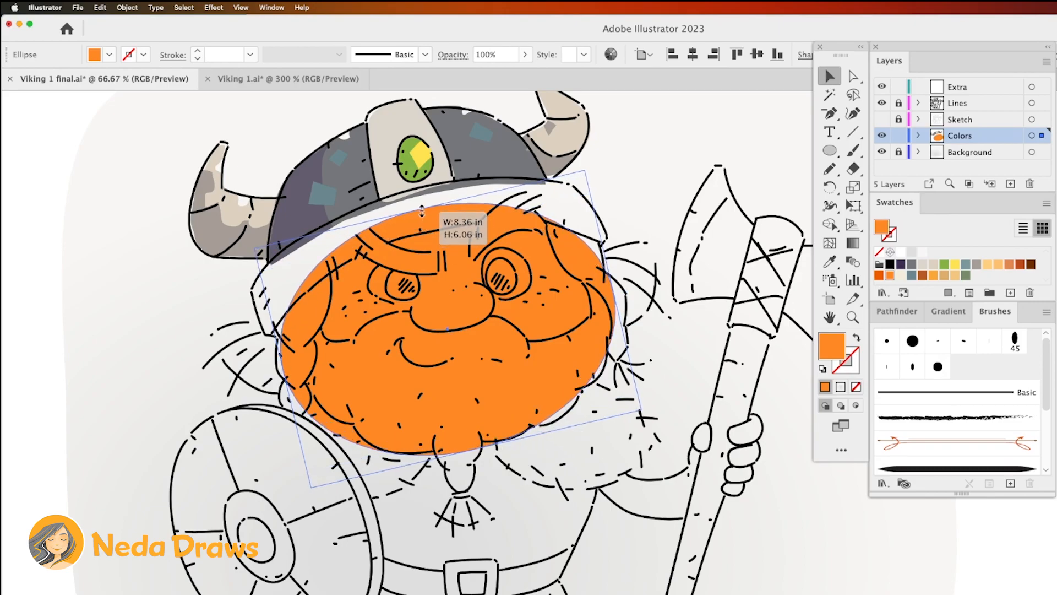
pyautogui.moveTo(613, 290); pyautogui.dragTo(663, 278)
pyautogui.moveTo(284, 367); pyautogui.dragTo(212, 385)
# Step: Set the orange ellipse's opacity to 57% and erase along the face, beard and braid outlines
pyautogui.click(525, 55)
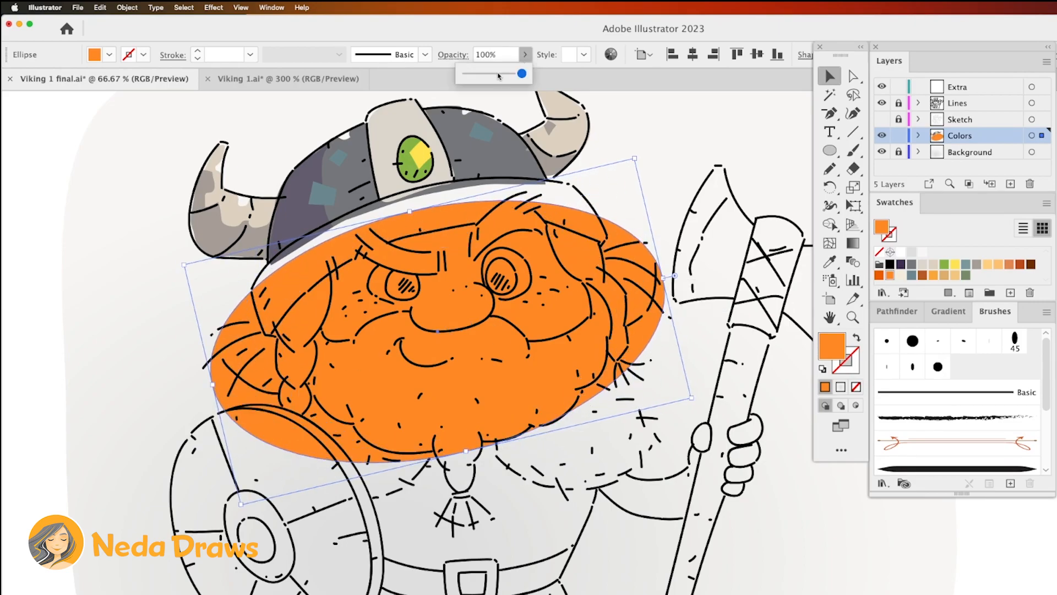
pyautogui.click(499, 74)
pyautogui.click(857, 174)
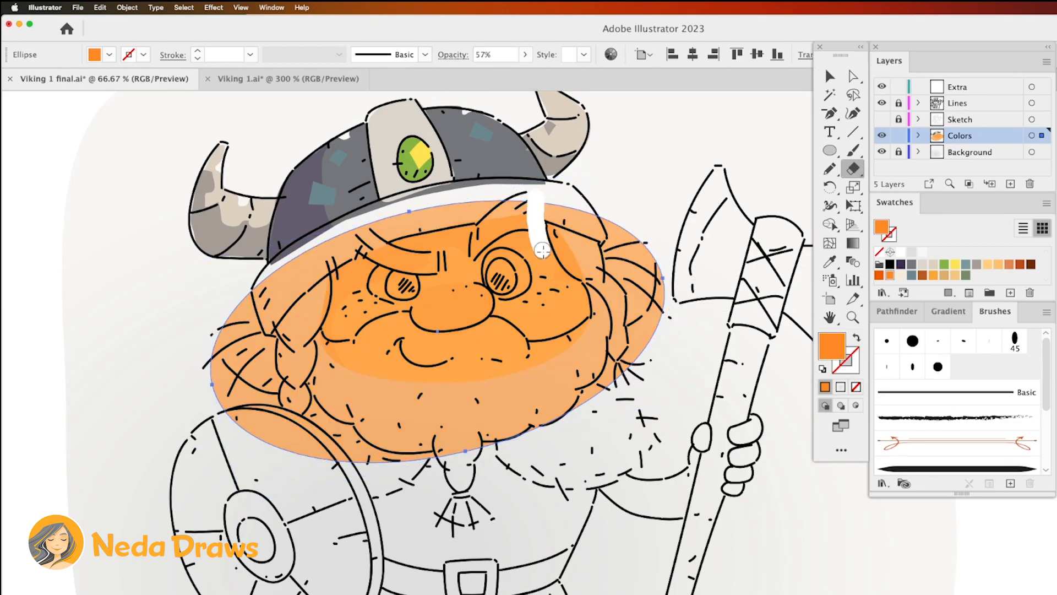
pyautogui.moveTo(581, 306)
pyautogui.mouseDown()
pyautogui.moveTo(548, 329)
pyautogui.moveTo(524, 321)
pyautogui.mouseUp()
pyautogui.moveTo(422, 318)
pyautogui.mouseDown()
pyautogui.moveTo(396, 303)
pyautogui.moveTo(334, 318)
pyautogui.mouseUp()
pyautogui.moveTo(347, 270)
pyautogui.mouseDown()
pyautogui.moveTo(318, 274)
pyautogui.moveTo(273, 310)
pyautogui.moveTo(231, 311)
pyautogui.mouseUp()
pyautogui.moveTo(218, 322); pyautogui.dragTo(224, 339)
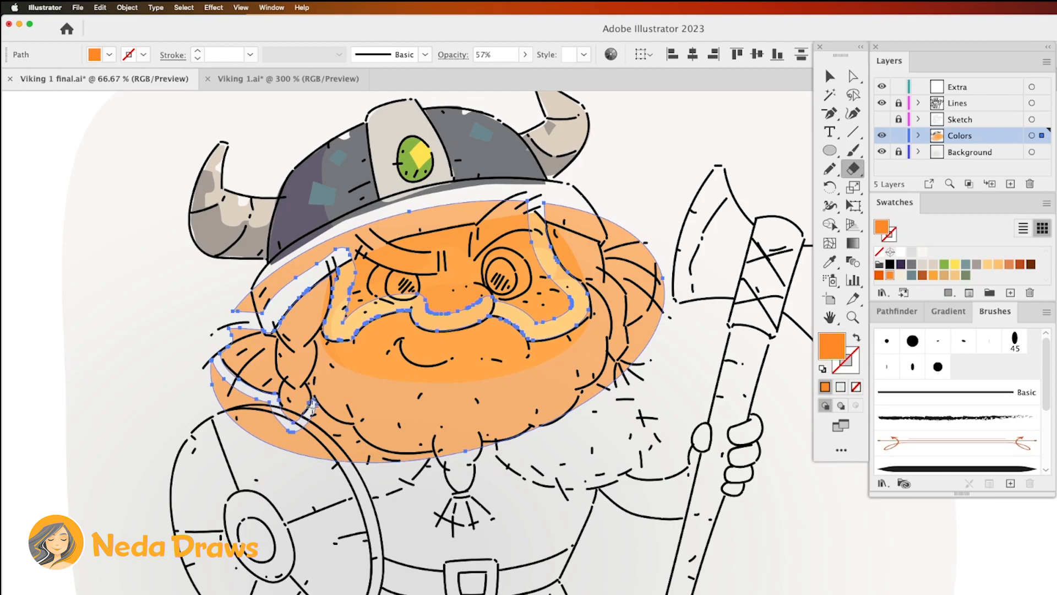
pyautogui.moveTo(626, 357); pyautogui.dragTo(637, 362)
# Step: Delete the leftover orange pieces over the face and outside the hair, and set the beard shape's opacity to 100%
pyautogui.press('a')
pyautogui.click(643, 204)
pyautogui.click(617, 241)
pyautogui.press('Delete')
pyautogui.press('Delete')
pyautogui.click(526, 55)
pyautogui.moveTo(499, 74); pyautogui.dragTo(526, 73)
# Step: Refine the orange hair shape with the Pencil around the beard tip and the braid tufts on both sides
pyautogui.press('n')
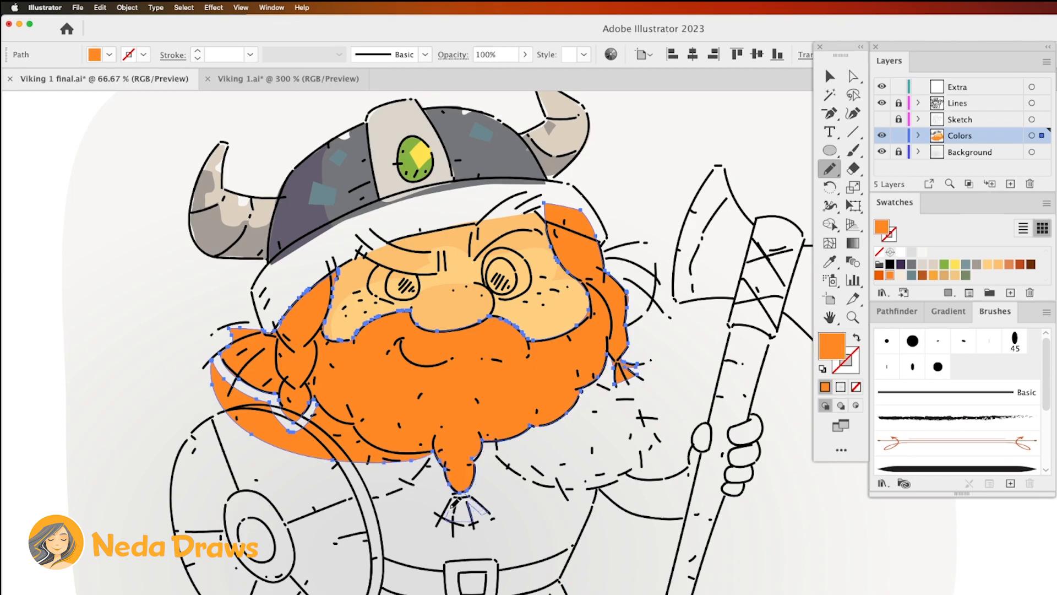
pyautogui.moveTo(321, 403); pyautogui.dragTo(256, 353)
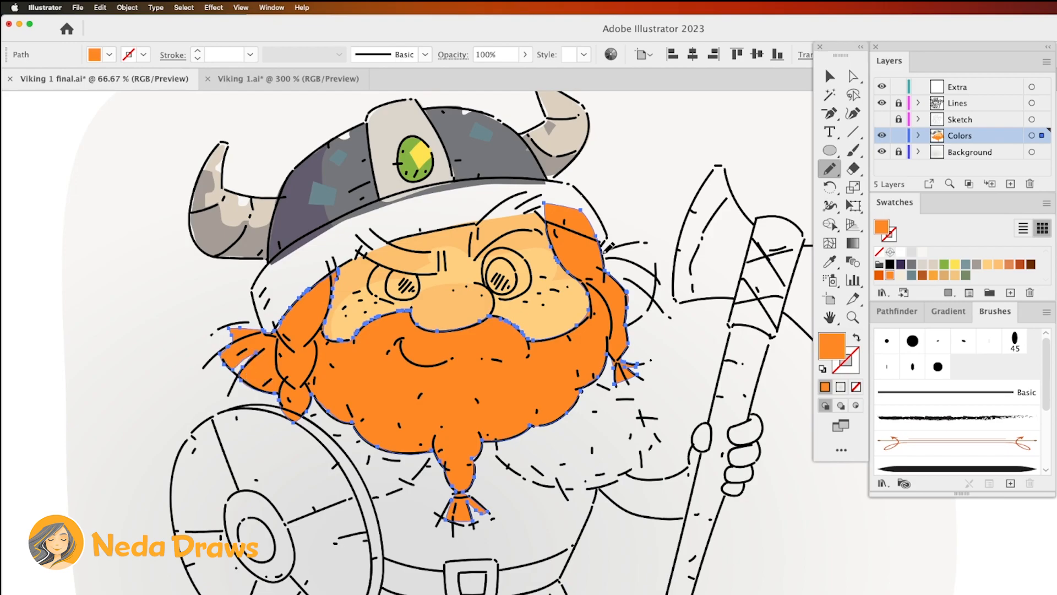
pyautogui.moveTo(654, 294); pyautogui.dragTo(650, 295)
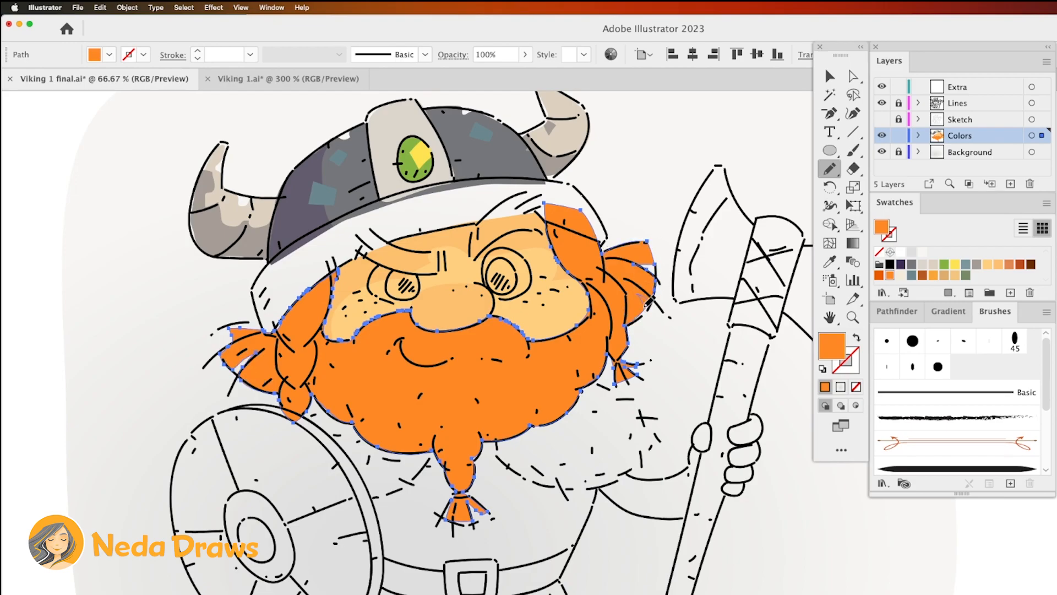
# Step: Duplicate the face shape in front, fill it dark purple at reduced opacity, and erase all but a shadow under the helmet band
pyautogui.press('a')
pyautogui.click(440, 223)
pyautogui.click(100, 8)
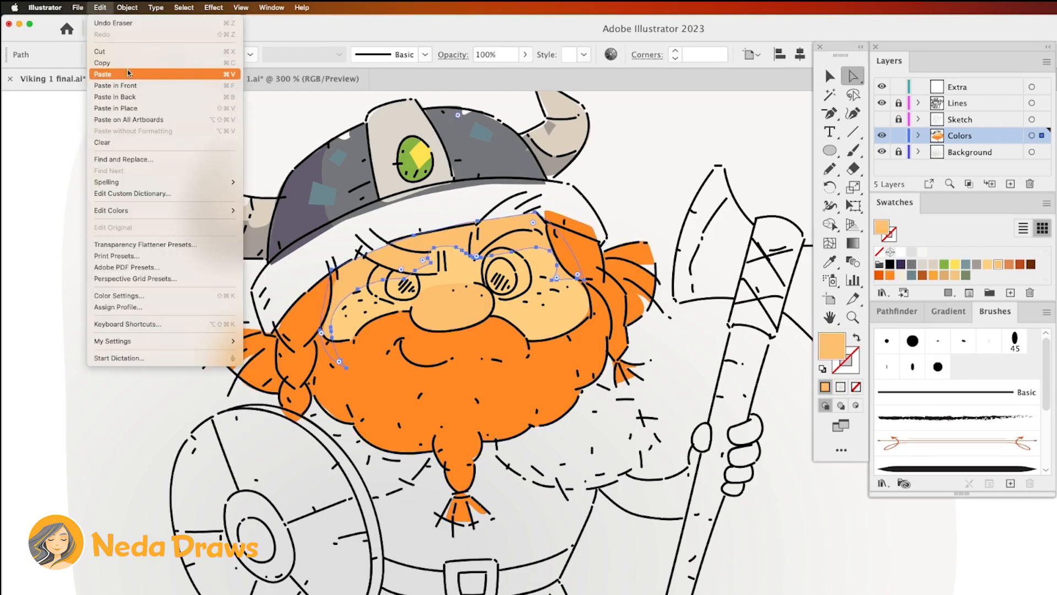
pyautogui.click(127, 64)
pyautogui.click(901, 265)
pyautogui.click(525, 55)
pyautogui.moveTo(530, 77); pyautogui.dragTo(467, 77)
pyautogui.hotkey('shift', 'e')
pyautogui.moveTo(600, 261)
pyautogui.mouseDown()
pyautogui.moveTo(528, 258)
pyautogui.moveTo(327, 332)
pyautogui.mouseUp()
# Step: Draw a light beige-grey ellipse over the helmet's lower band, fit it in place, and erase the overflow around the inked outline
pyautogui.press('l')
pyautogui.click(923, 264)
pyautogui.moveTo(313, 233)
pyautogui.mouseDown()
pyautogui.moveTo(598, 184)
pyautogui.moveTo(599, 157)
pyautogui.mouseUp()
pyautogui.press('v')
pyautogui.moveTo(547, 199); pyautogui.dragTo(527, 216)
pyautogui.hotkey('shift', 'e')
pyautogui.moveTo(574, 179); pyautogui.dragTo(601, 228)
pyautogui.moveTo(299, 214); pyautogui.dragTo(286, 268)
pyautogui.moveTo(576, 232); pyautogui.dragTo(304, 280)
# Step: Reshape the helmet band's anchor points so its edges follow the inked band outline from end to end
pyautogui.press('a')
pyautogui.moveTo(308, 255); pyautogui.dragTo(266, 334)
pyautogui.moveTo(343, 246); pyautogui.dragTo(302, 294)
pyautogui.moveTo(407, 229); pyautogui.dragTo(406, 237)
pyautogui.moveTo(466, 218); pyautogui.dragTo(545, 222)
pyautogui.moveTo(571, 213); pyautogui.dragTo(607, 237)
pyautogui.moveTo(562, 196); pyautogui.dragTo(572, 186)
pyautogui.moveTo(432, 202); pyautogui.dragTo(430, 186)
pyautogui.moveTo(313, 235); pyautogui.dragTo(252, 289)
pyautogui.press('super+shift+a')
# Step: Draw white ellipses over both eyes, fitted to the inked eye outlines
pyautogui.press('l')
pyautogui.click(901, 253)
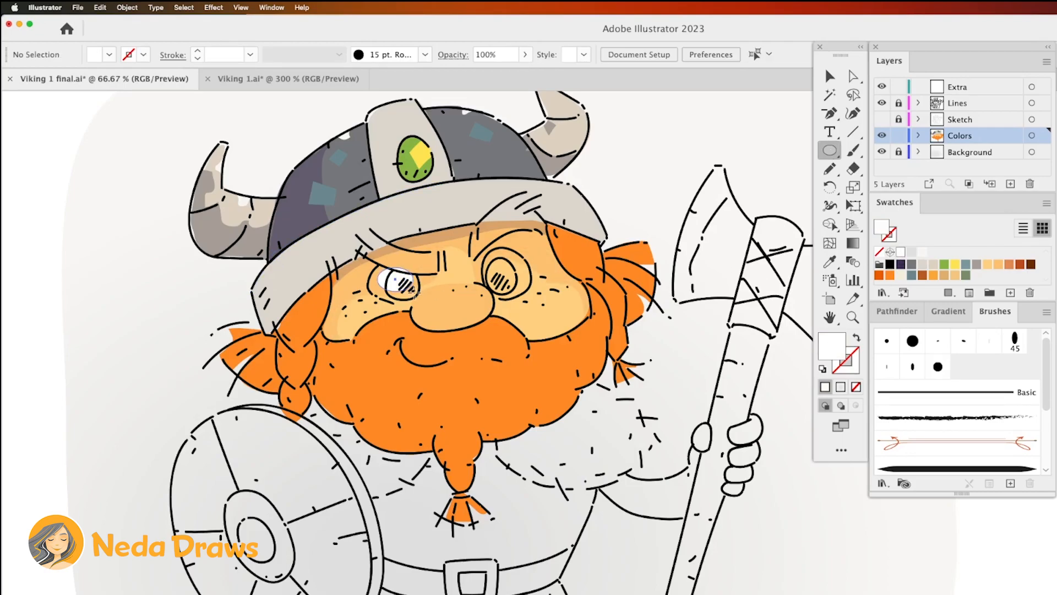
pyautogui.moveTo(486, 250); pyautogui.dragTo(530, 294)
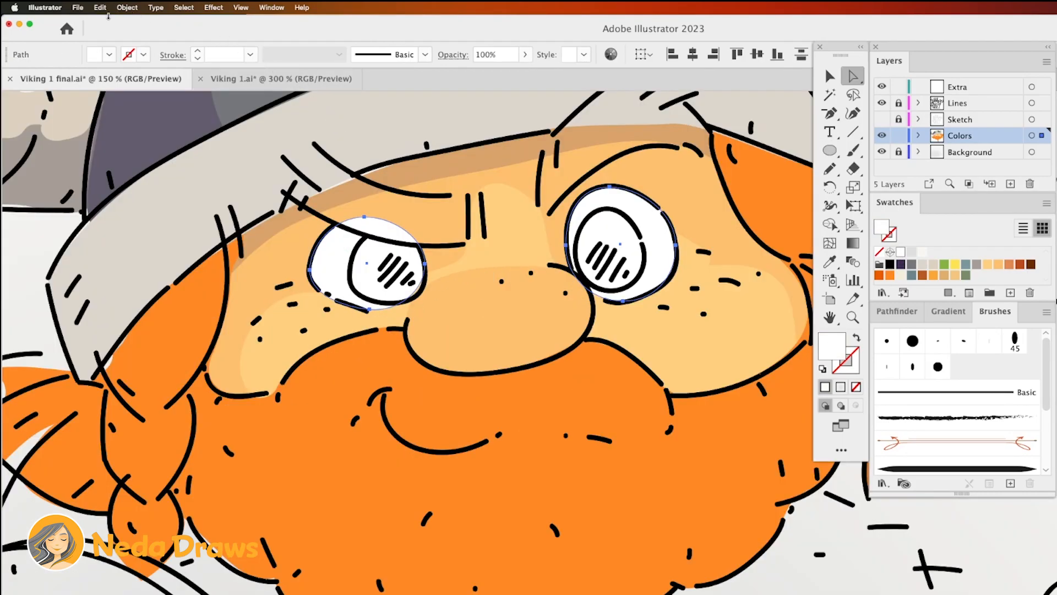
# Step: Duplicate the white eye shapes in front, fill them dark purple at reduced opacity, and erase all but a shadow along the upper edges
pyautogui.click(100, 8)
pyautogui.click(103, 63)
pyautogui.click(101, 8)
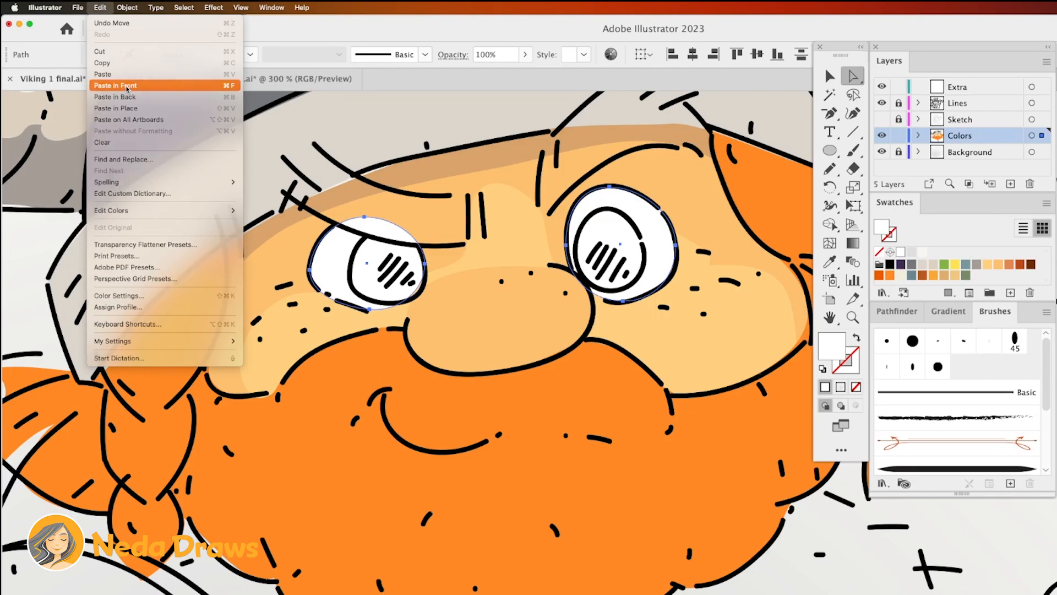
pyautogui.click(127, 87)
pyautogui.click(901, 264)
pyautogui.click(525, 55)
pyautogui.moveTo(525, 74); pyautogui.dragTo(478, 78)
pyautogui.click(853, 169)
pyautogui.moveTo(304, 298); pyautogui.dragTo(381, 311)
pyautogui.moveTo(610, 285); pyautogui.dragTo(640, 253)
pyautogui.press('super+shift+a')
# Step: Draw dark brown ellipses for both irises and adjust their anchor points to the inked outlines
pyautogui.click(1031, 264)
pyautogui.click(829, 150)
pyautogui.moveTo(363, 240); pyautogui.dragTo(425, 304)
pyautogui.moveTo(578, 213)
pyautogui.mouseDown()
pyautogui.moveTo(642, 287)
pyautogui.moveTo(605, 208)
pyautogui.mouseUp()
pyautogui.press('a')
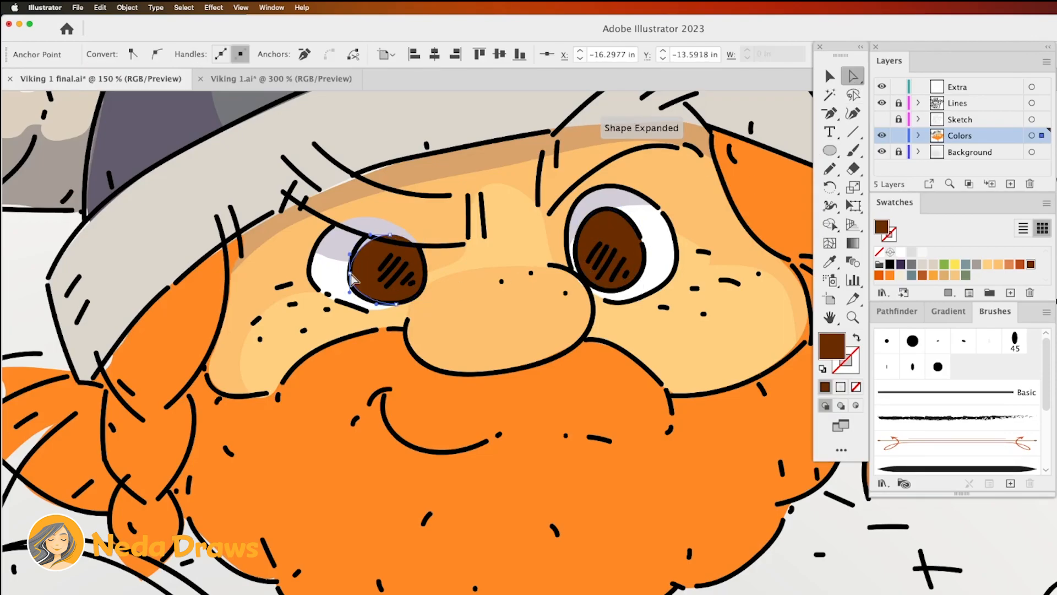
# Step: Draw a rust-red ellipse over the raised eyebrow, then reshape, erase and pencil its edges to match the inked lines
pyautogui.moveTo(530, 202); pyautogui.dragTo(664, 315)
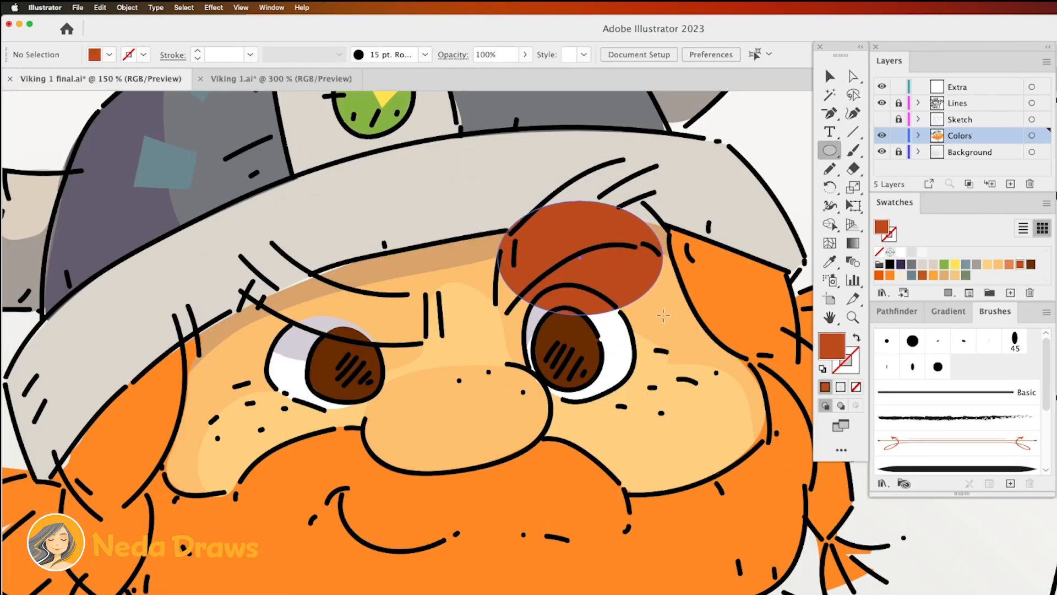
pyautogui.press('a')
pyautogui.moveTo(662, 259); pyautogui.dragTo(643, 172)
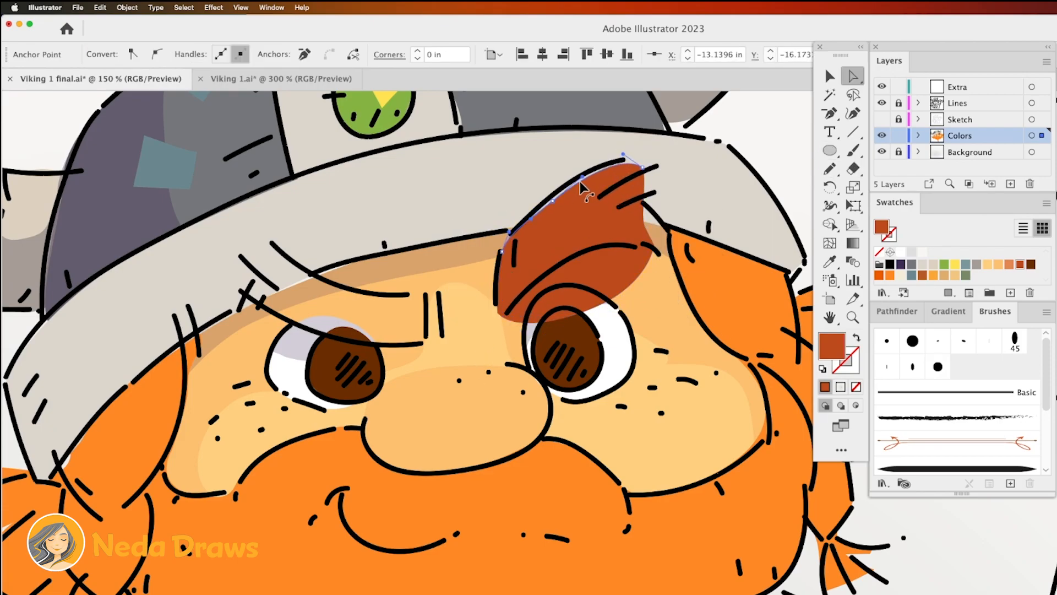
pyautogui.moveTo(654, 249); pyautogui.dragTo(682, 237)
pyautogui.hotkey('shift', 'e')
pyautogui.moveTo(652, 284)
pyautogui.mouseDown()
pyautogui.moveTo(602, 276)
pyautogui.moveTo(518, 337)
pyautogui.mouseUp()
pyautogui.press('n')
pyautogui.moveTo(651, 196); pyautogui.dragTo(662, 254)
# Step: Draw a rust-red ellipse over the other, lowered eyebrow, position it, and erase it back to the inked eyebrow outline
pyautogui.press('l')
pyautogui.moveTo(239, 269); pyautogui.dragTo(447, 337)
pyautogui.press('v')
pyautogui.moveTo(454, 266)
pyautogui.mouseDown()
pyautogui.moveTo(465, 295)
pyautogui.moveTo(444, 344)
pyautogui.mouseUp()
pyautogui.hotkey('shift', 'e')
pyautogui.moveTo(236, 236); pyautogui.dragTo(249, 311)
pyautogui.press('n')
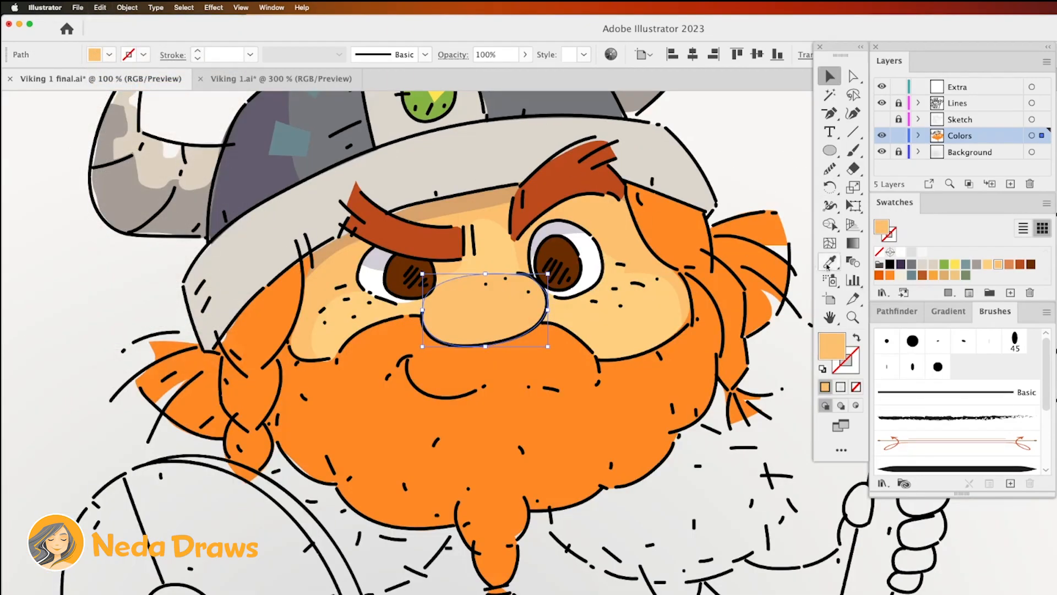
# Step: Fill the copied nose shape dark purple at 15% opacity and erase its interior to leave a shadow along the lower edge
pyautogui.click(901, 266)
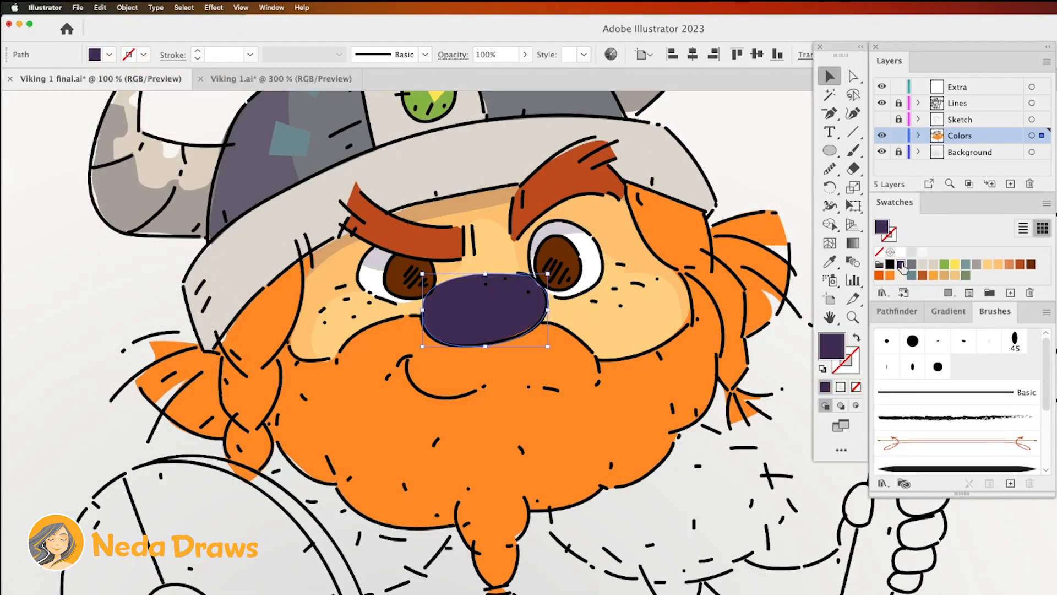
pyautogui.click(523, 56)
pyautogui.moveTo(526, 76); pyautogui.dragTo(475, 76)
pyautogui.hotkey('shift', 'e')
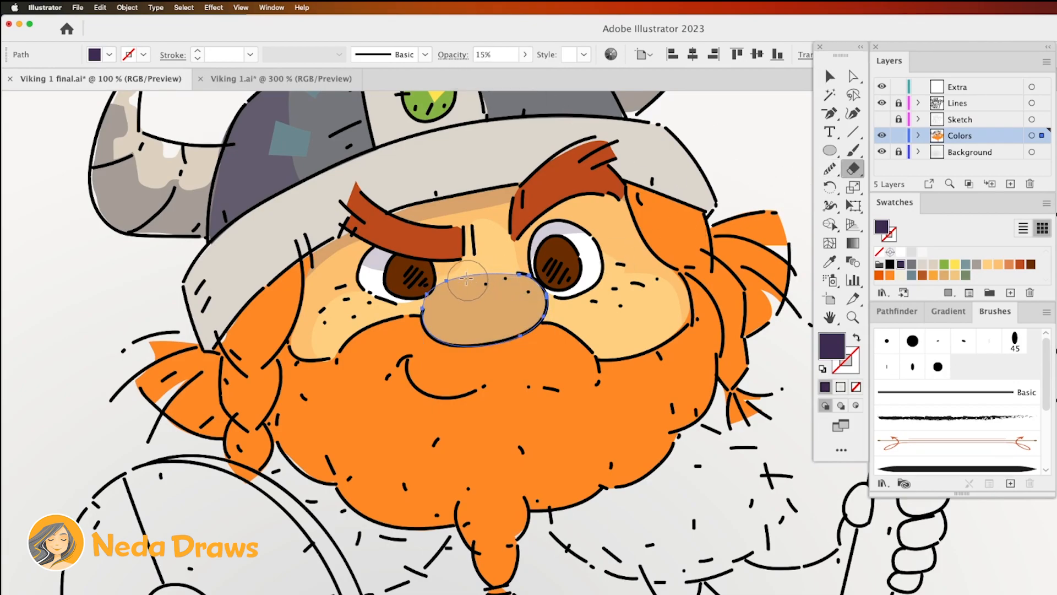
pyautogui.moveTo(463, 305); pyautogui.dragTo(580, 277)
pyautogui.moveTo(488, 284); pyautogui.dragTo(515, 282)
pyautogui.press('super+shift+a')
# Step: Duplicate the helmet band in front, fill it dark purple at 30% opacity, and erase it away from the lit side
pyautogui.press('a')
pyautogui.click(452, 179)
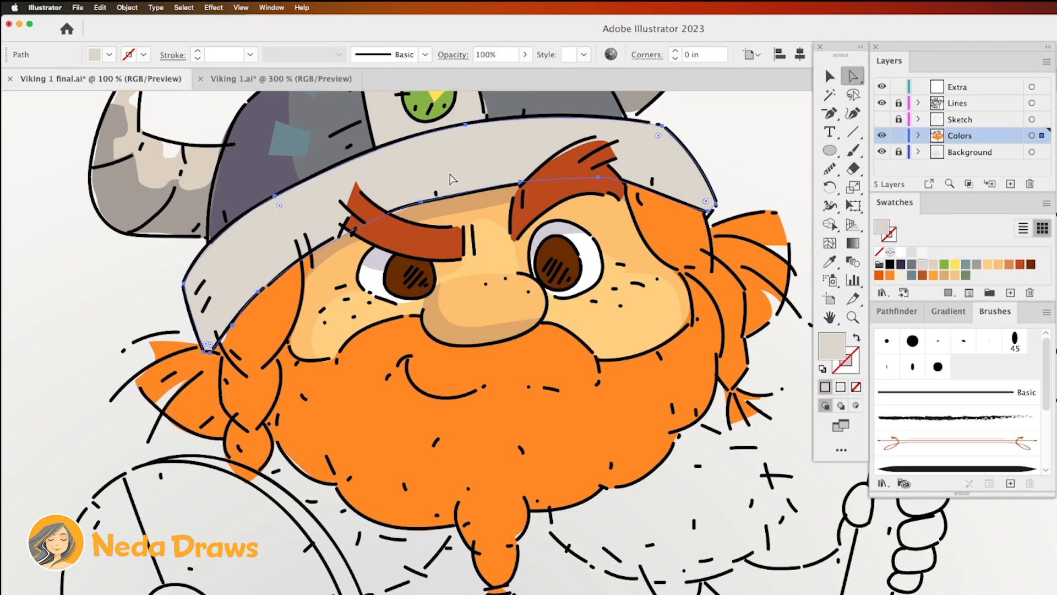
pyautogui.click(99, 8)
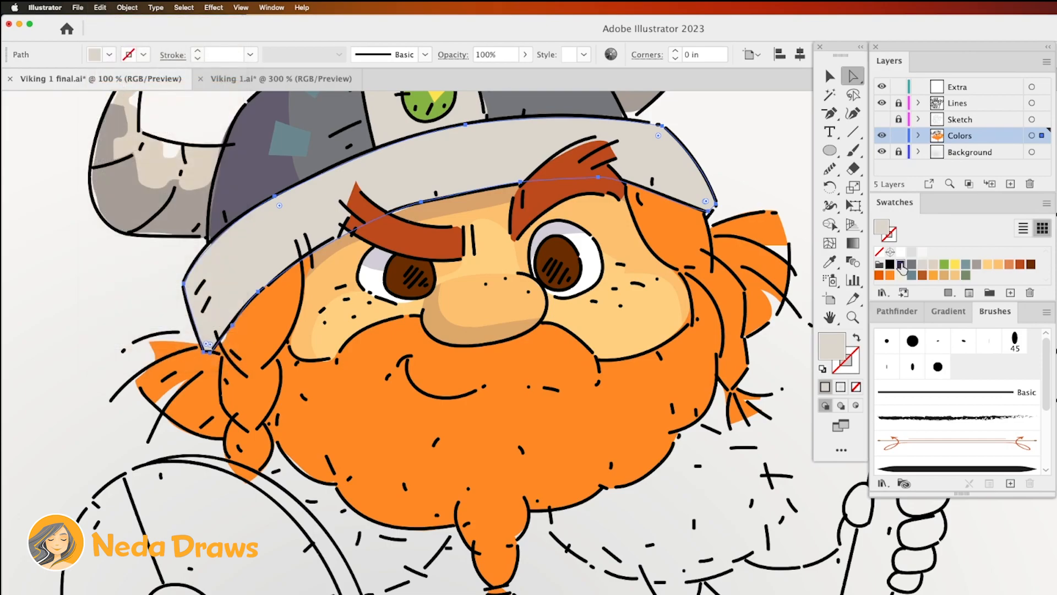
pyautogui.click(901, 264)
pyautogui.click(525, 54)
pyautogui.moveTo(522, 75); pyautogui.dragTo(485, 77)
pyautogui.click(853, 169)
pyautogui.moveTo(410, 144)
pyautogui.mouseDown()
pyautogui.moveTo(321, 186)
pyautogui.moveTo(262, 255)
pyautogui.moveTo(485, 176)
pyautogui.moveTo(583, 165)
pyautogui.moveTo(705, 205)
pyautogui.mouseUp()
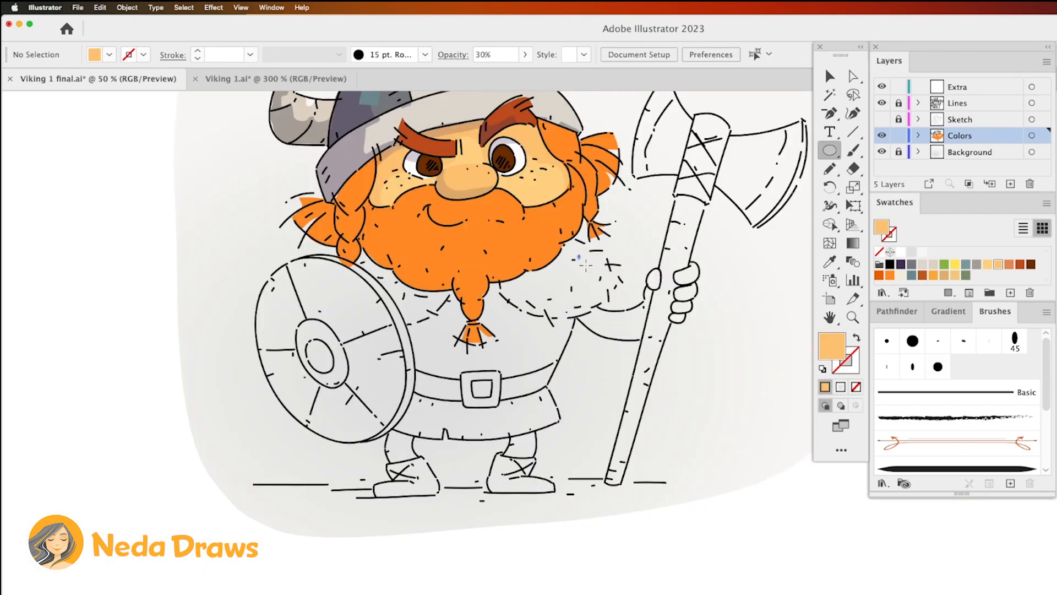
# Step: Draw light-orange skin shapes for the axe-side forearm, thumb and both legs, and erase the overflow around the legs
pyautogui.moveTo(622, 254); pyautogui.dragTo(649, 330)
pyautogui.moveTo(660, 288)
pyautogui.mouseDown()
pyautogui.moveTo(660, 261)
pyautogui.moveTo(616, 314)
pyautogui.mouseUp()
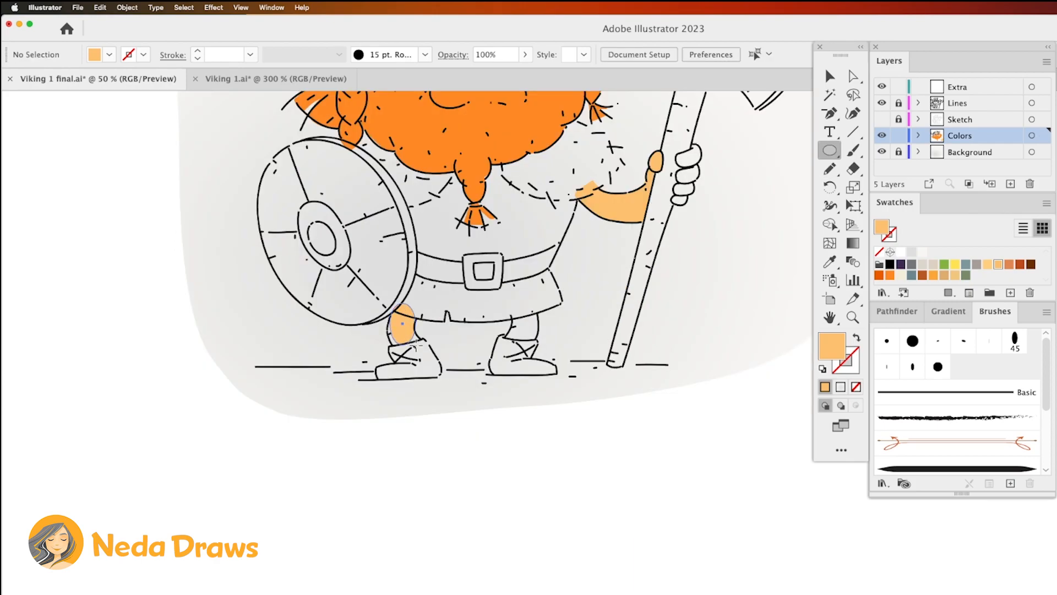
pyautogui.moveTo(423, 348); pyautogui.dragTo(424, 349)
pyautogui.moveTo(537, 352); pyautogui.dragTo(539, 351)
pyautogui.hotkey('shift', 'e')
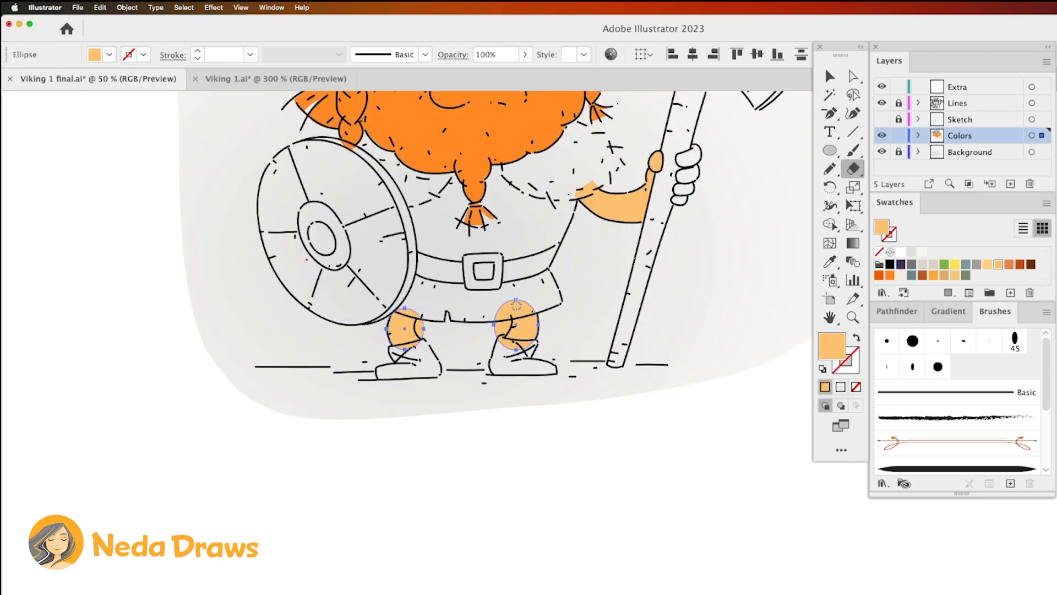
pyautogui.moveTo(427, 322); pyautogui.dragTo(429, 338)
# Step: Duplicate the leg shapes in front and fill the copies dark purple at 34% opacity for shadows
pyautogui.click(100, 8)
pyautogui.click(111, 62)
pyautogui.click(99, 7)
pyautogui.click(130, 86)
pyautogui.click(901, 265)
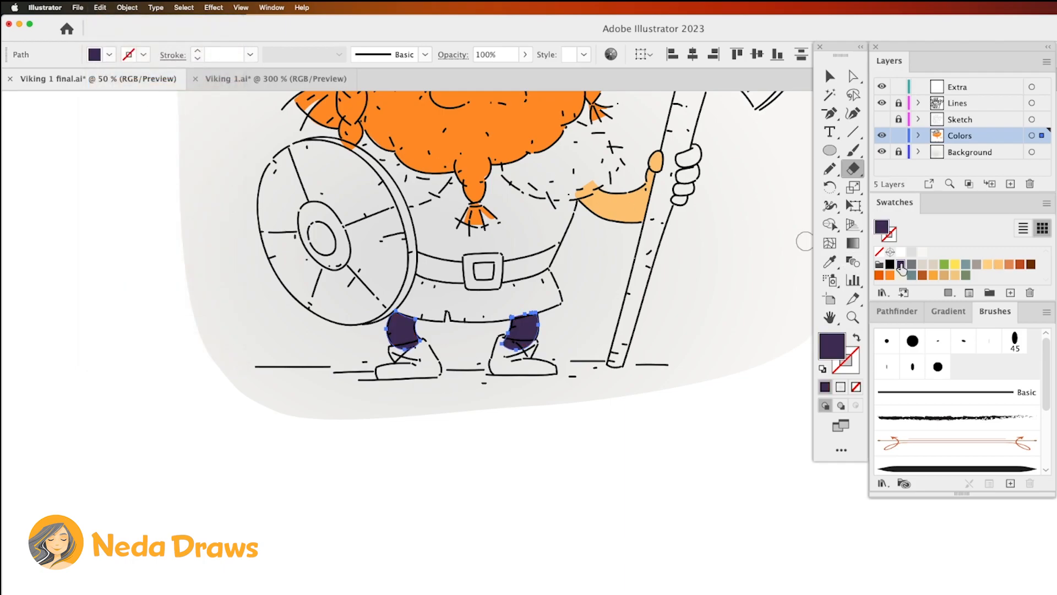
pyautogui.click(523, 54)
pyautogui.moveTo(528, 72); pyautogui.dragTo(489, 74)
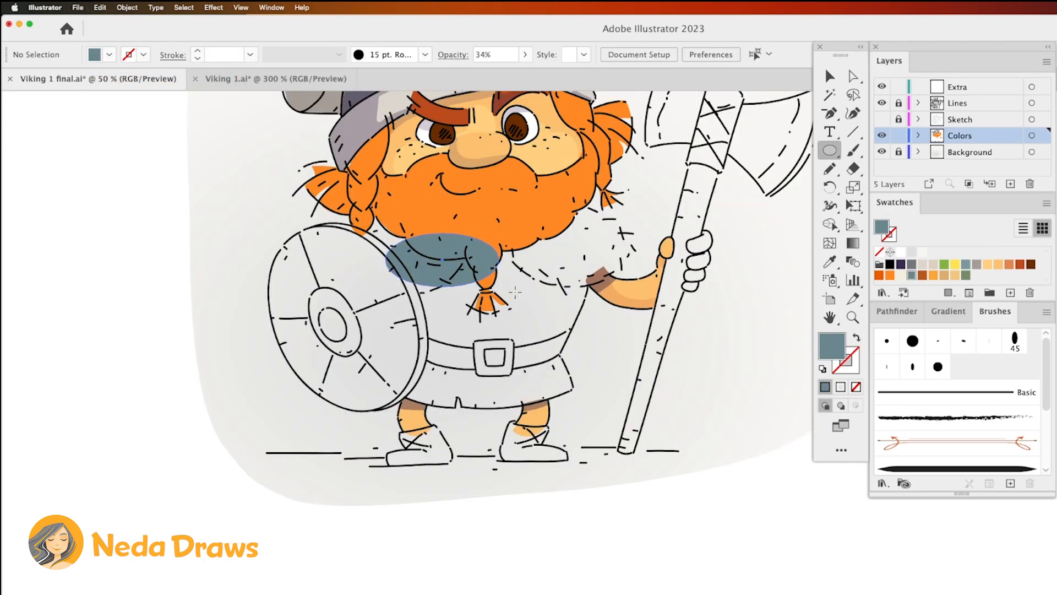
# Step: Draw slate-blue ellipses over the tunic, erase the overflow, and pencil the edges along the shoulders, sides and torn skirt hem
pyautogui.moveTo(515, 292); pyautogui.dragTo(578, 384)
pyautogui.moveTo(482, 233); pyautogui.dragTo(482, 226)
pyautogui.moveTo(578, 305)
pyautogui.mouseDown()
pyautogui.moveTo(594, 305)
pyautogui.moveTo(571, 354)
pyautogui.mouseUp()
pyautogui.click(853, 171)
pyautogui.moveTo(387, 272); pyautogui.dragTo(405, 354)
pyautogui.press('n')
pyautogui.moveTo(591, 279); pyautogui.dragTo(402, 281)
pyautogui.moveTo(562, 361); pyautogui.dragTo(496, 407)
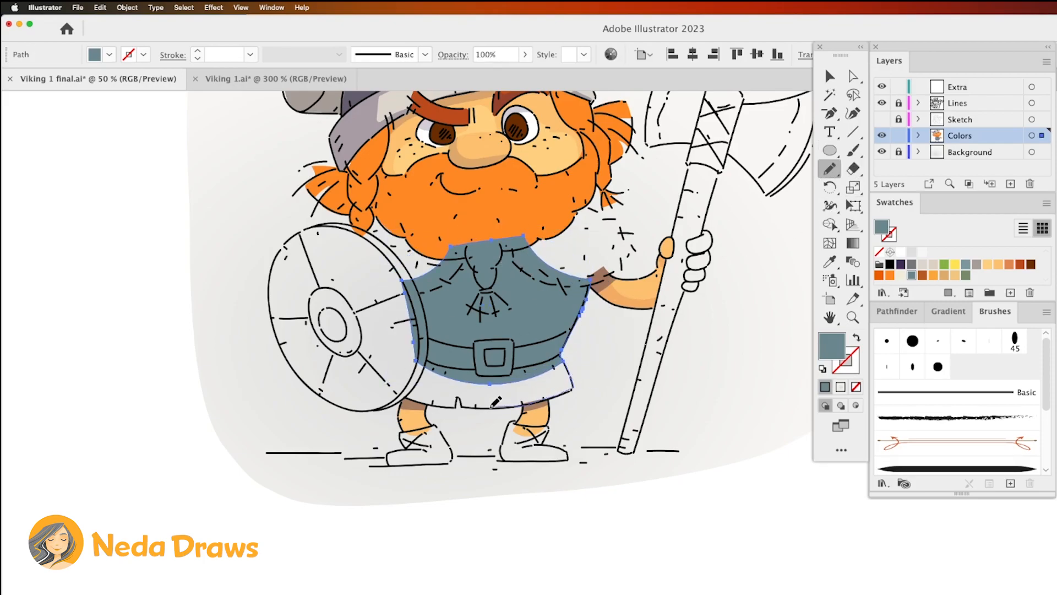
pyautogui.moveTo(421, 391); pyautogui.dragTo(409, 330)
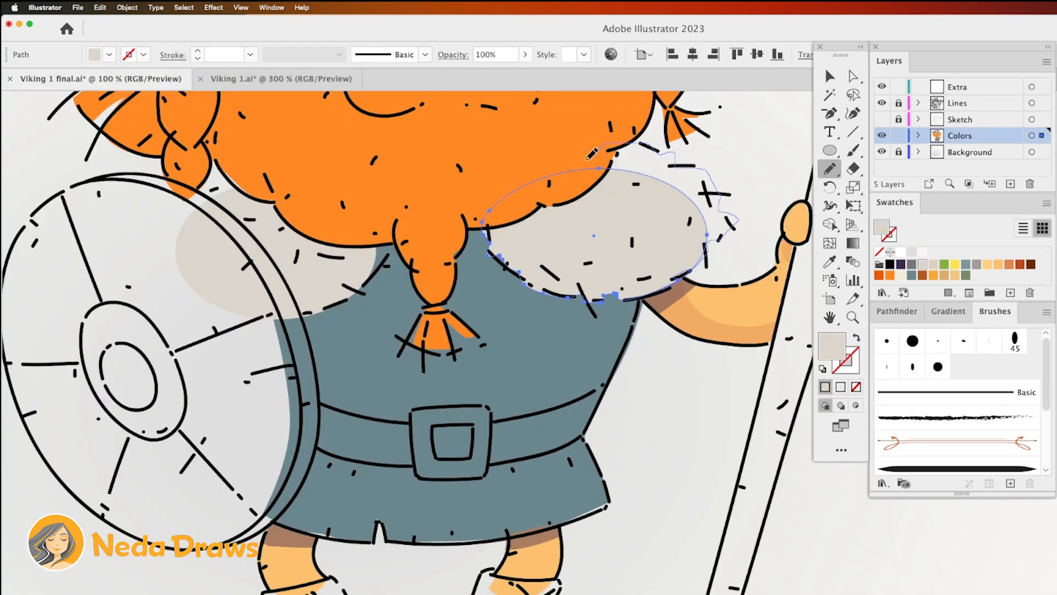
# Step: Refine the beige-grey fur collar shapes on both shoulders with jagged Pencil edges
pyautogui.moveTo(603, 148); pyautogui.dragTo(603, 148)
pyautogui.keyDown('super'); pyautogui.click(365, 281); pyautogui.keyUp('super')
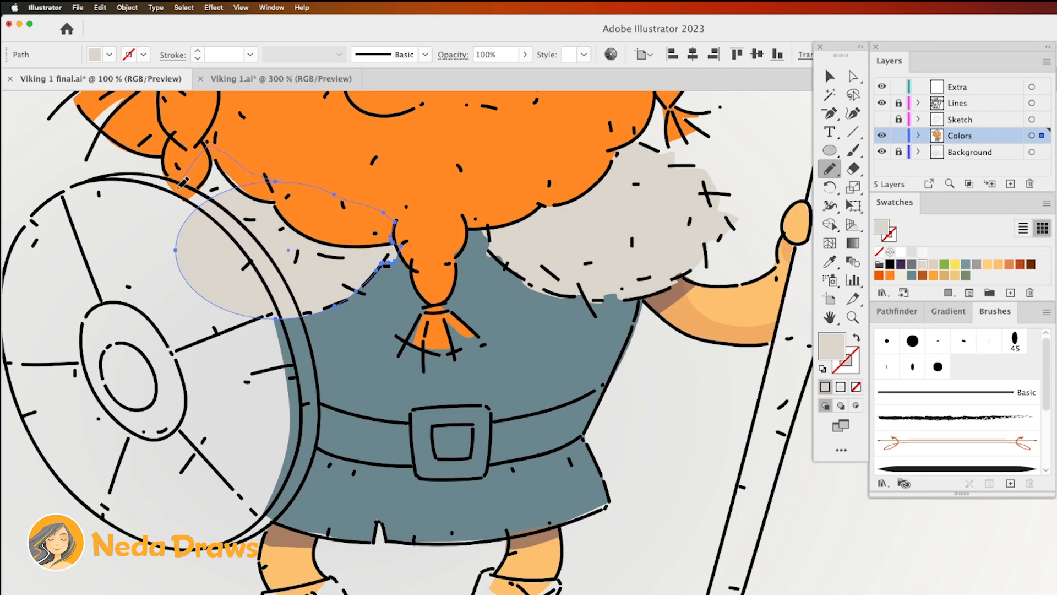
pyautogui.moveTo(266, 316); pyautogui.dragTo(268, 318)
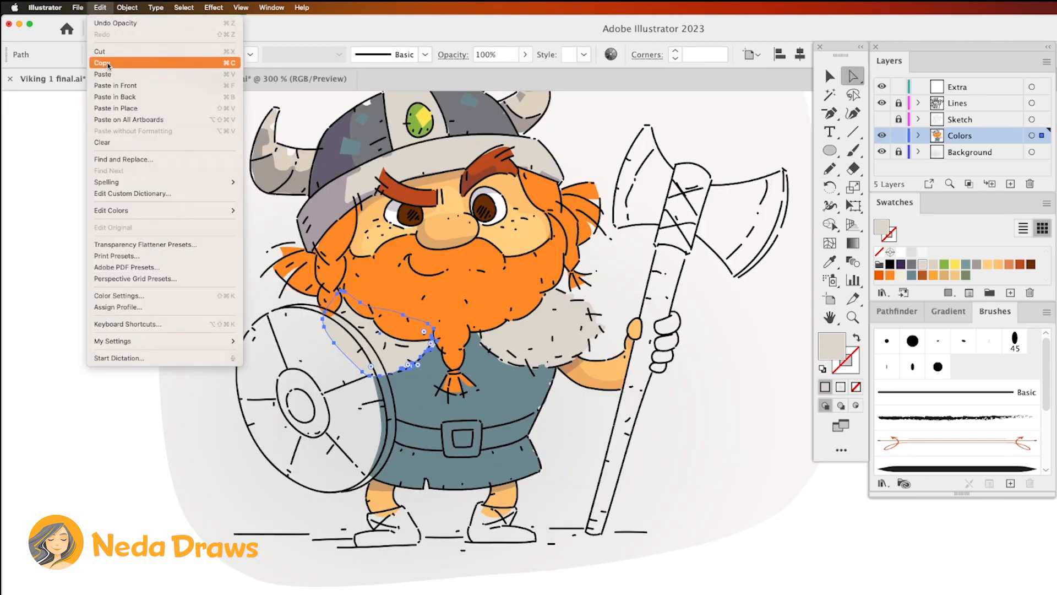
# Step: Set the dark purple copy of the shield-side fur to 23% opacity and redraw its edge with the Pencil as a shadow
pyautogui.click(525, 55)
pyautogui.moveTo(532, 70); pyautogui.dragTo(475, 70)
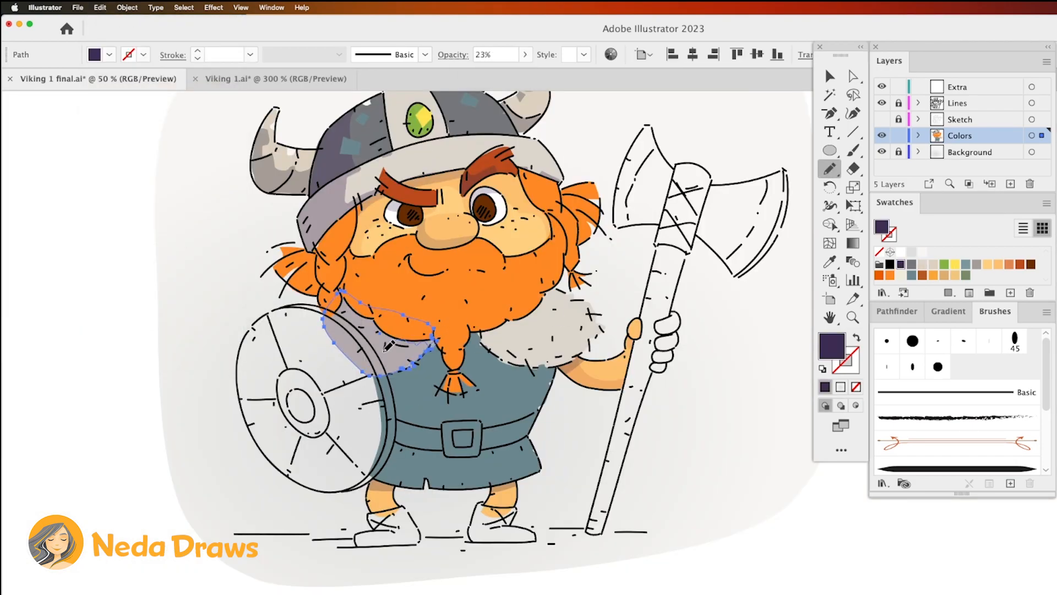
pyautogui.moveTo(385, 347); pyautogui.dragTo(412, 368)
# Step: Duplicate the axe-side fur shape in front, fill it cream, and trim it with the Pencil into an inner highlight
pyautogui.press('a')
pyautogui.click(543, 330)
pyautogui.click(100, 8)
pyautogui.click(101, 62)
pyautogui.click(100, 8)
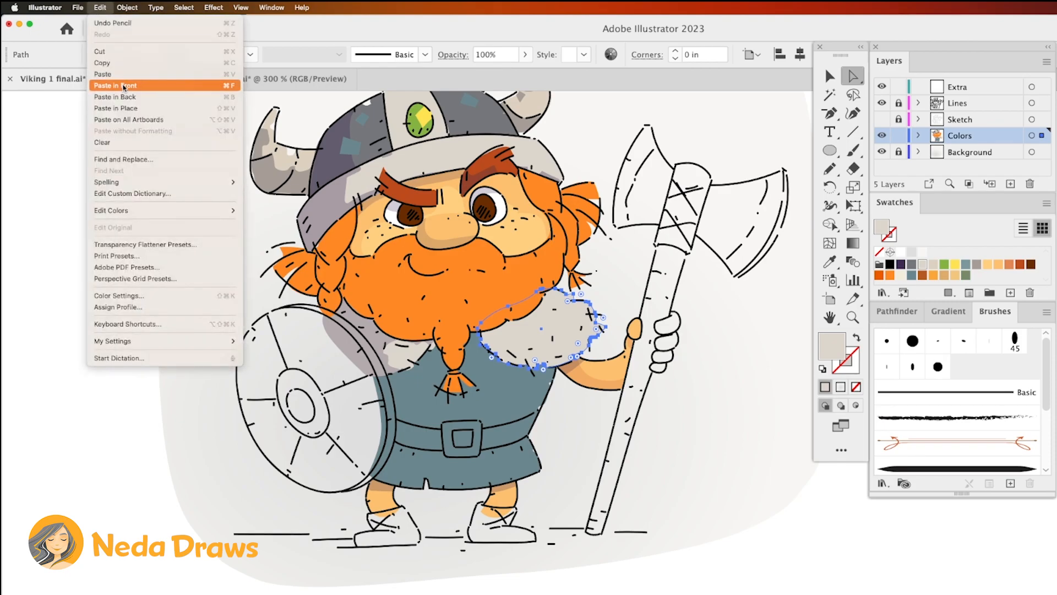
pyautogui.click(124, 86)
pyautogui.click(901, 275)
pyautogui.press('n')
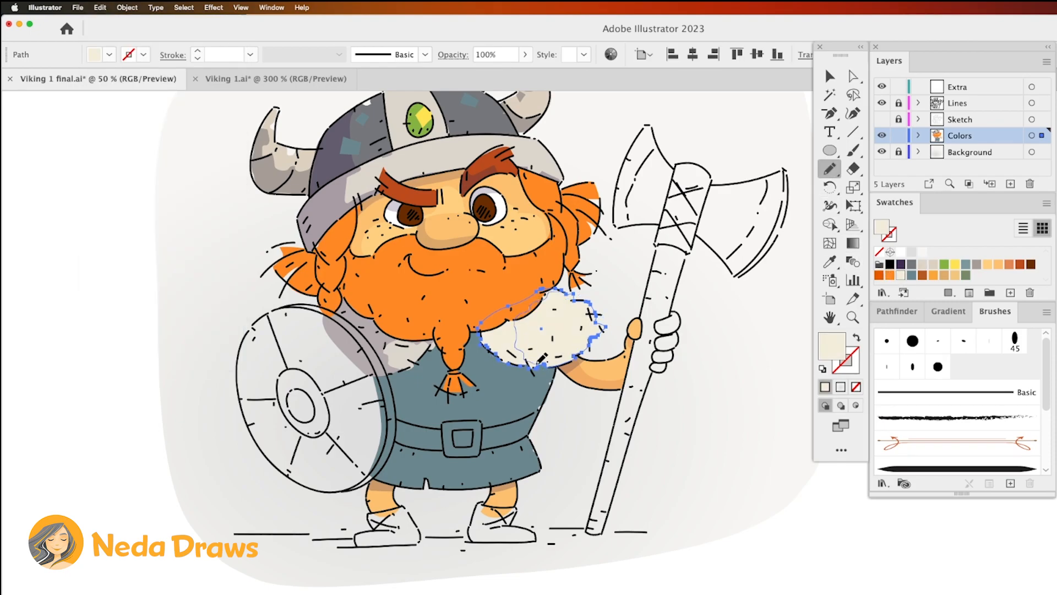
pyautogui.moveTo(541, 358); pyautogui.dragTo(542, 359)
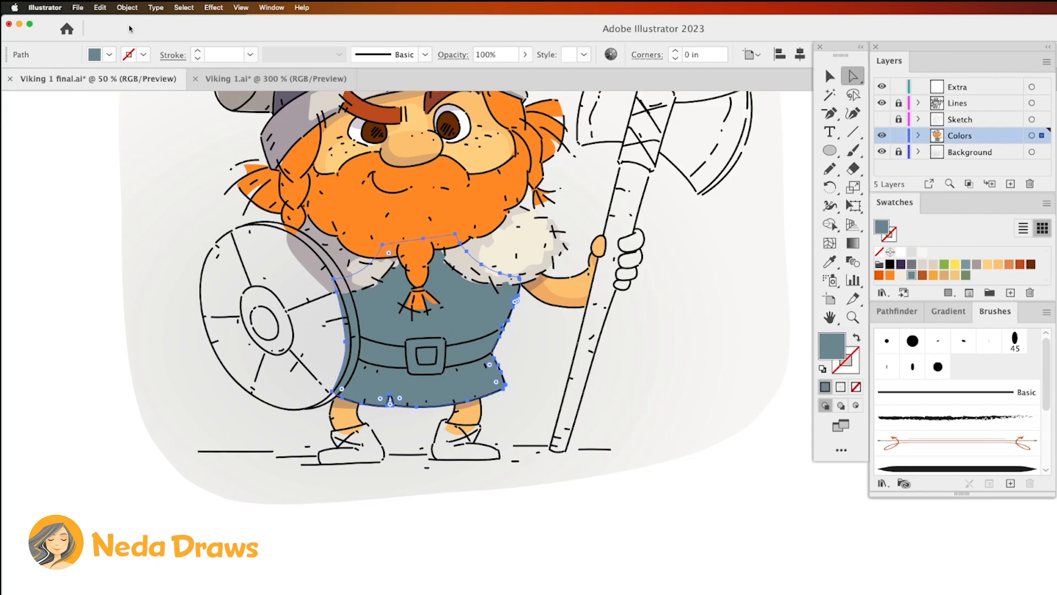
# Step: Duplicate the tunic shape in front, fill it rust red, and erase along the belt's upper and lower lines
pyautogui.click(100, 8)
pyautogui.click(102, 62)
pyautogui.click(100, 8)
pyautogui.click(124, 86)
pyautogui.click(1020, 265)
pyautogui.press('n')
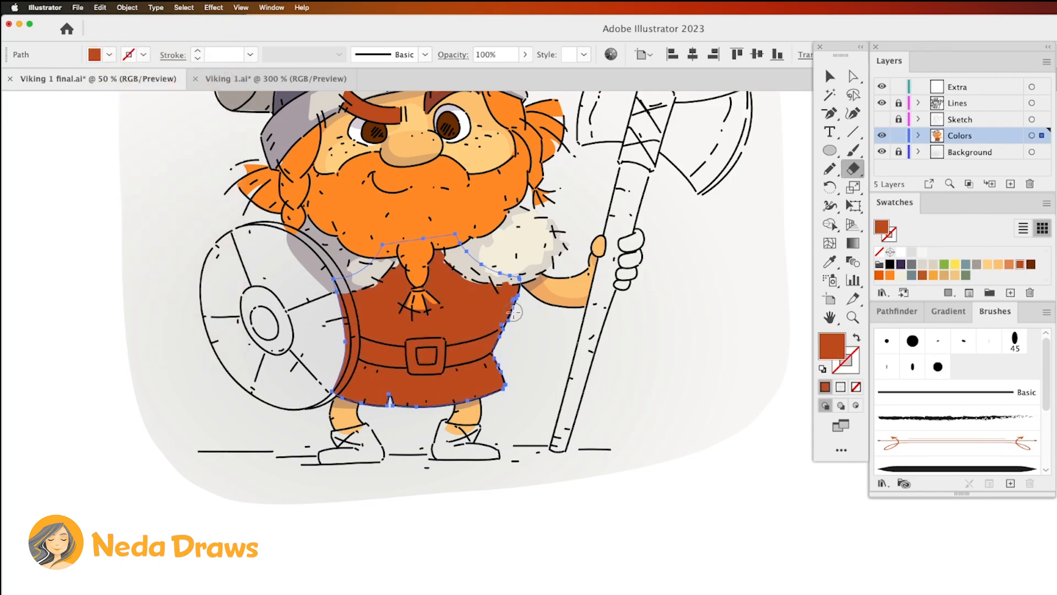
pyautogui.moveTo(427, 337); pyautogui.dragTo(344, 315)
pyautogui.moveTo(504, 359)
pyautogui.mouseDown()
pyautogui.moveTo(393, 377)
pyautogui.moveTo(345, 364)
pyautogui.mouseUp()
# Step: Delete the leftover rust-red pieces above and below the belt
pyautogui.press('a')
pyautogui.press('shift+super+a')
pyautogui.click(465, 299)
pyautogui.press('Delete')
pyautogui.click(478, 389)
pyautogui.press('Delete')
# Step: Draw an orange rounded-rectangle buckle over the belt and fit it to the inked outline with an open center
pyautogui.moveTo(830, 150); pyautogui.dragTo(881, 168)
pyautogui.moveTo(408, 339); pyautogui.dragTo(445, 375)
pyautogui.hotkey('shift', 'e')
pyautogui.press('super+equal')
pyautogui.press('super+equal')
pyautogui.moveTo(526, 336); pyautogui.dragTo(532, 345)
# Step: Cut the buckle diagonally with the Knife and fill its upper, axe-side half yellow
pyautogui.moveTo(854, 169); pyautogui.dragTo(911, 205)
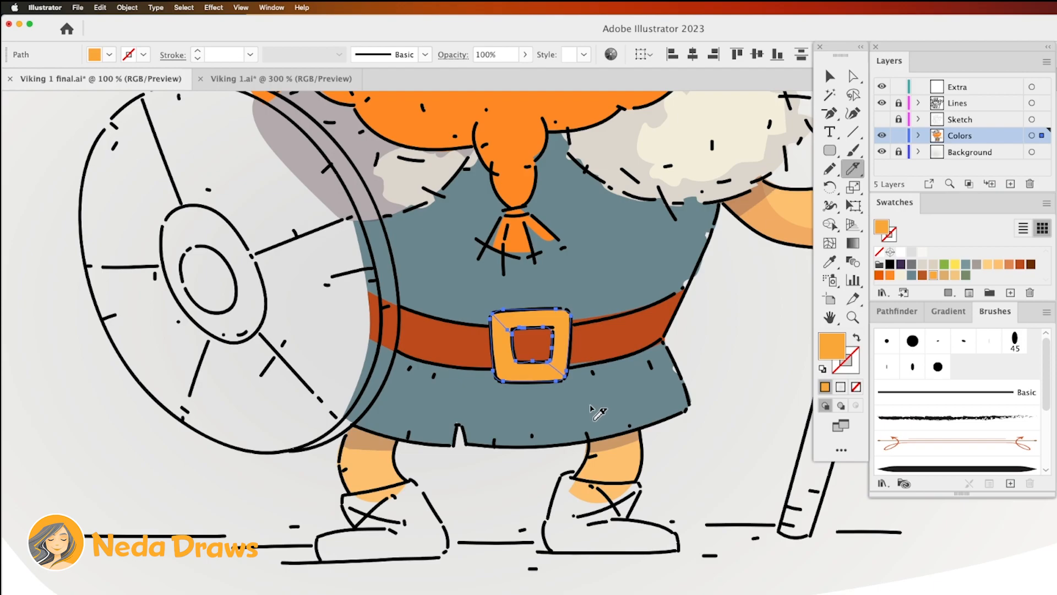
pyautogui.click(853, 77)
pyautogui.click(562, 330)
pyautogui.click(956, 265)
# Step: Paste a copy of the tunic shape in front of the belt and fill it dark purple at 26% opacity
pyautogui.scroll(-2, 581, 237)
pyautogui.click(581, 237)
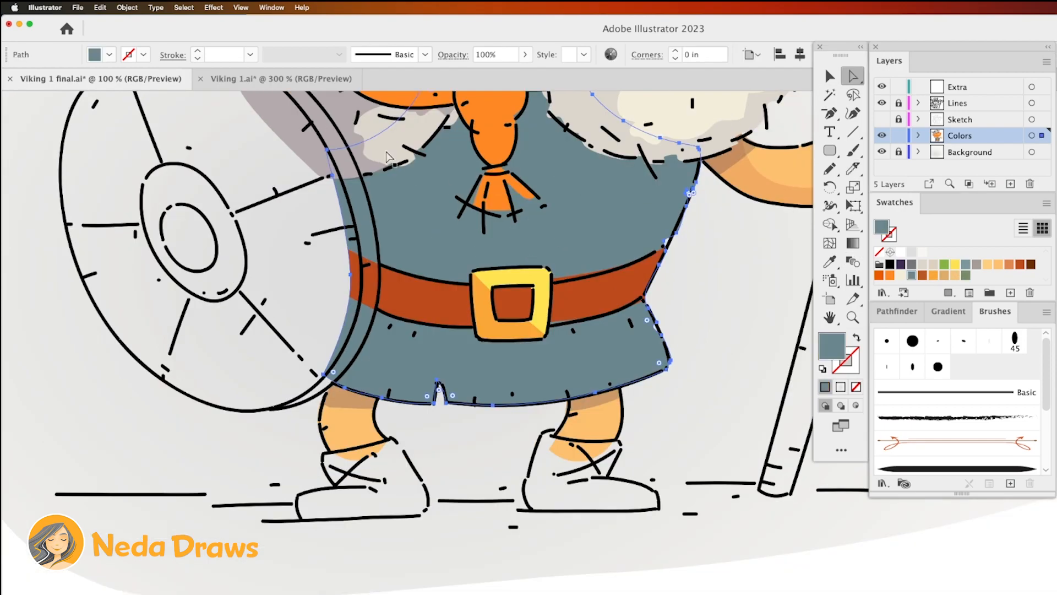
pyautogui.click(101, 10)
pyautogui.click(110, 64)
pyautogui.click(433, 302)
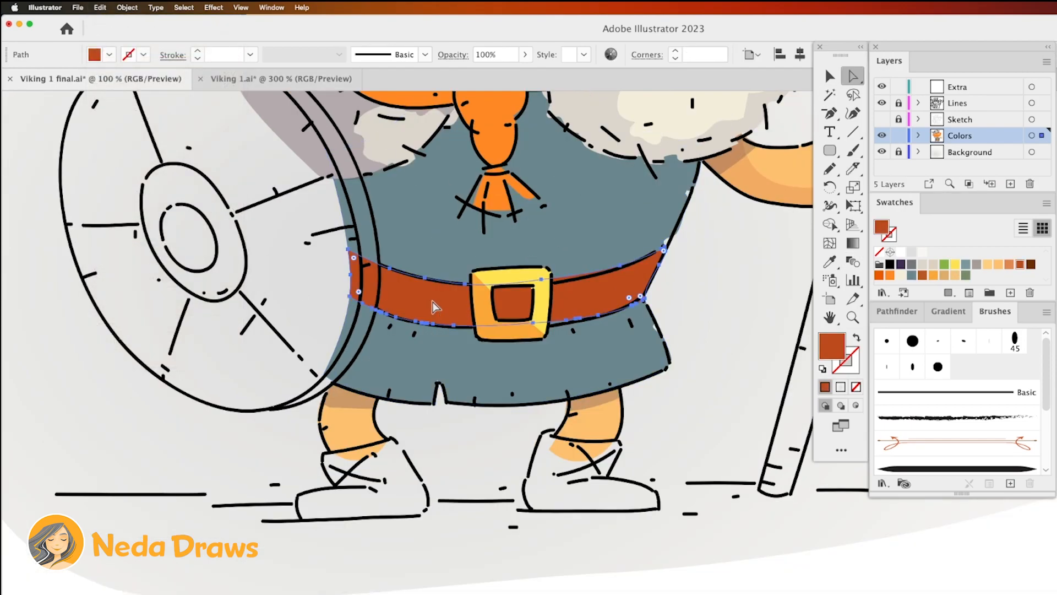
pyautogui.click(100, 7)
pyautogui.click(142, 98)
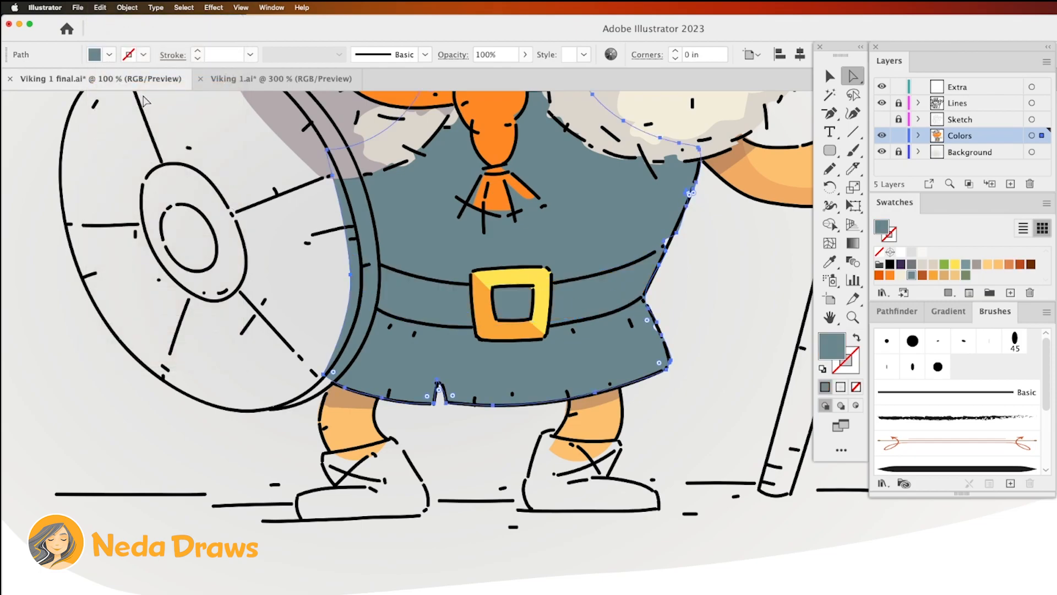
pyautogui.click(901, 264)
pyautogui.click(525, 55)
pyautogui.moveTo(525, 73); pyautogui.dragTo(476, 75)
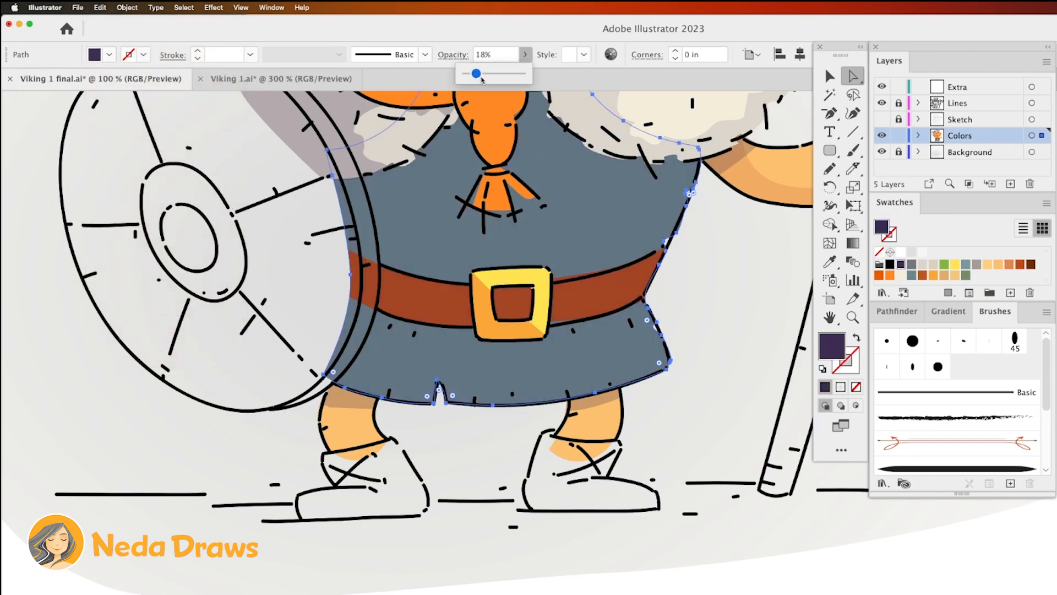
# Step: Erase the tunic shadow along the chest's inner edges, from the axe-side waist past the fur collar to the belt line
pyautogui.moveTo(853, 169)
pyautogui.mouseDown()
pyautogui.moveTo(885, 186)
pyautogui.moveTo(903, 170)
pyautogui.mouseUp()
pyautogui.moveTo(673, 254); pyautogui.dragTo(663, 204)
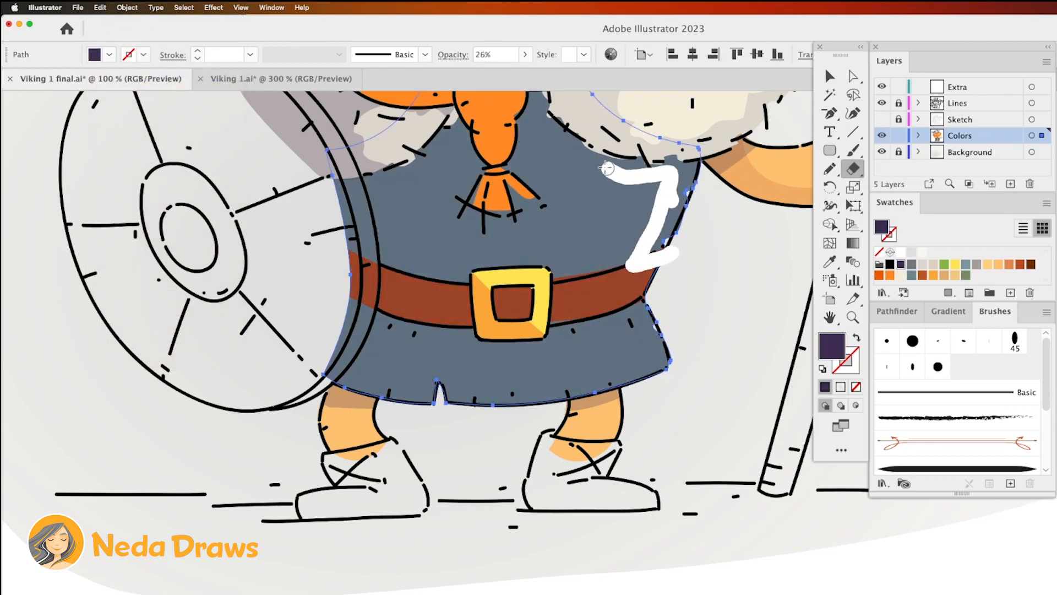
pyautogui.moveTo(612, 172); pyautogui.dragTo(511, 102)
pyautogui.moveTo(404, 225); pyautogui.dragTo(470, 272)
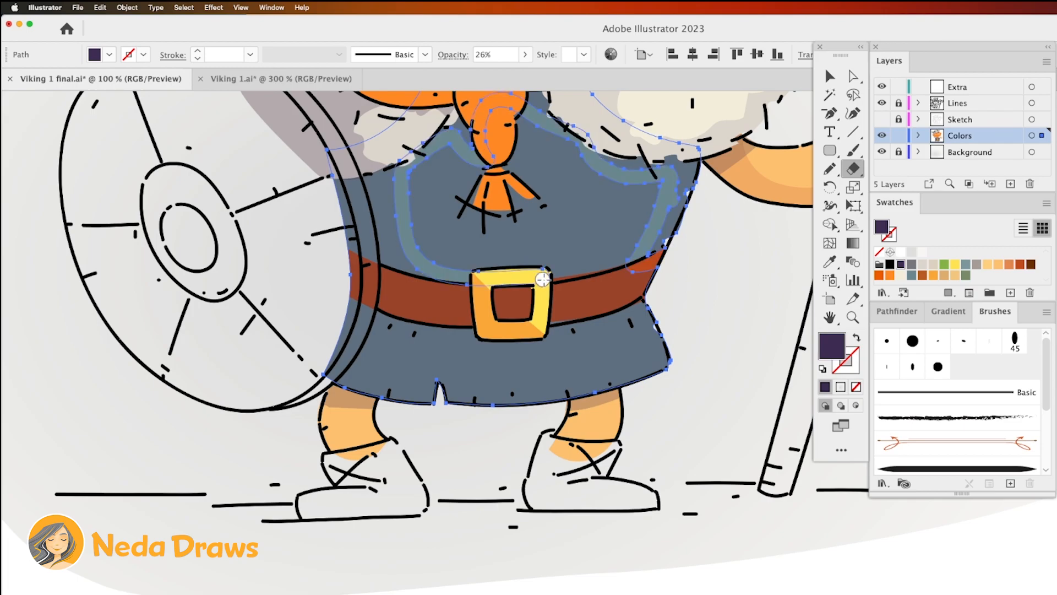
# Step: Select the lower part of the tunic shadow and erase it around the buckle and across the skirt
pyautogui.press('a')
pyautogui.hotkey('ctrl', 'shift', 'a')
pyautogui.click(627, 325)
pyautogui.hotkey('shift', 'e')
pyautogui.moveTo(512, 322); pyautogui.dragTo(515, 327)
pyautogui.moveTo(446, 274); pyautogui.dragTo(455, 331)
pyautogui.moveTo(405, 391); pyautogui.dragTo(407, 388)
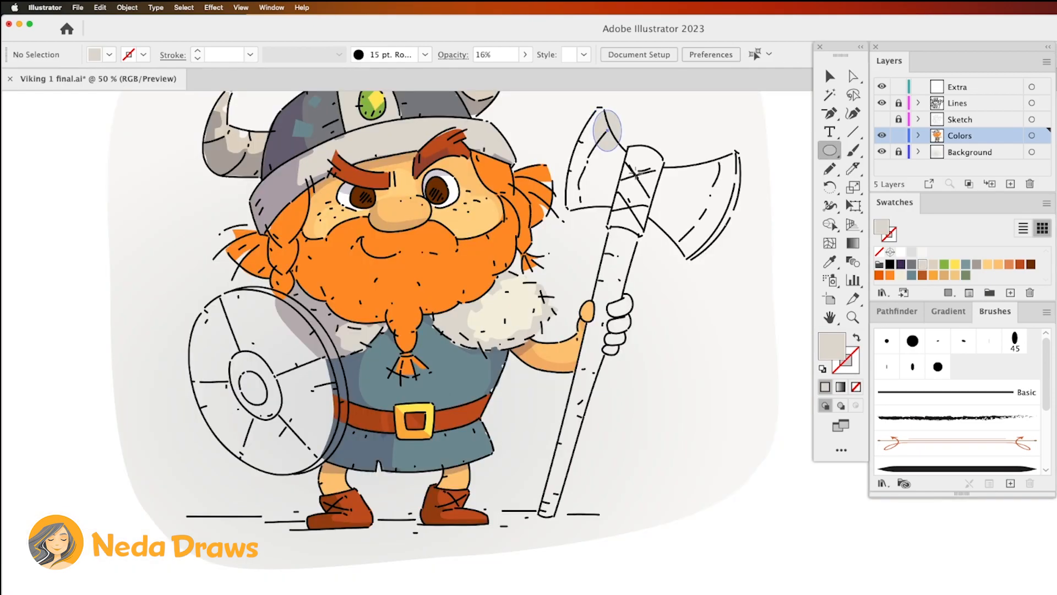
# Step: Draw a light gray ellipse over the whole axe head and erase it along the blades' upper and lower edges
pyautogui.moveTo(598, 110); pyautogui.dragTo(749, 286)
pyautogui.click(673, 128)
pyautogui.hotkey('shift', 'e')
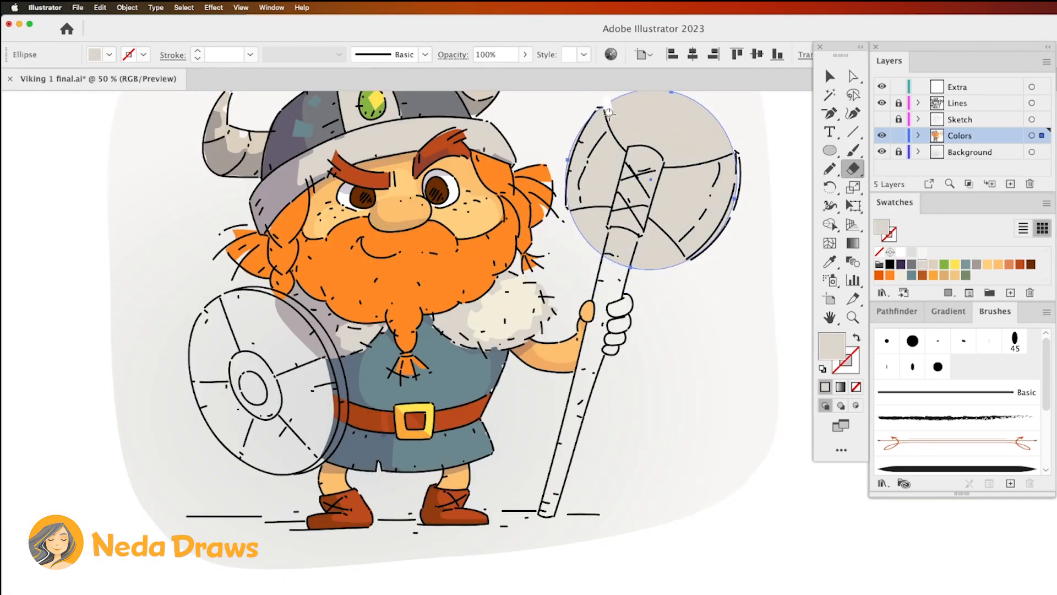
pyautogui.moveTo(685, 161); pyautogui.dragTo(735, 150)
pyautogui.moveTo(688, 263); pyautogui.dragTo(640, 219)
# Step: Delete the gray pieces outside the axe blades and refine the fill's upper edge with the Pencil
pyautogui.click(854, 76)
pyautogui.click(800, 148)
pyautogui.click(673, 140)
pyautogui.press('Delete')
pyautogui.click(653, 247)
pyautogui.press('Delete')
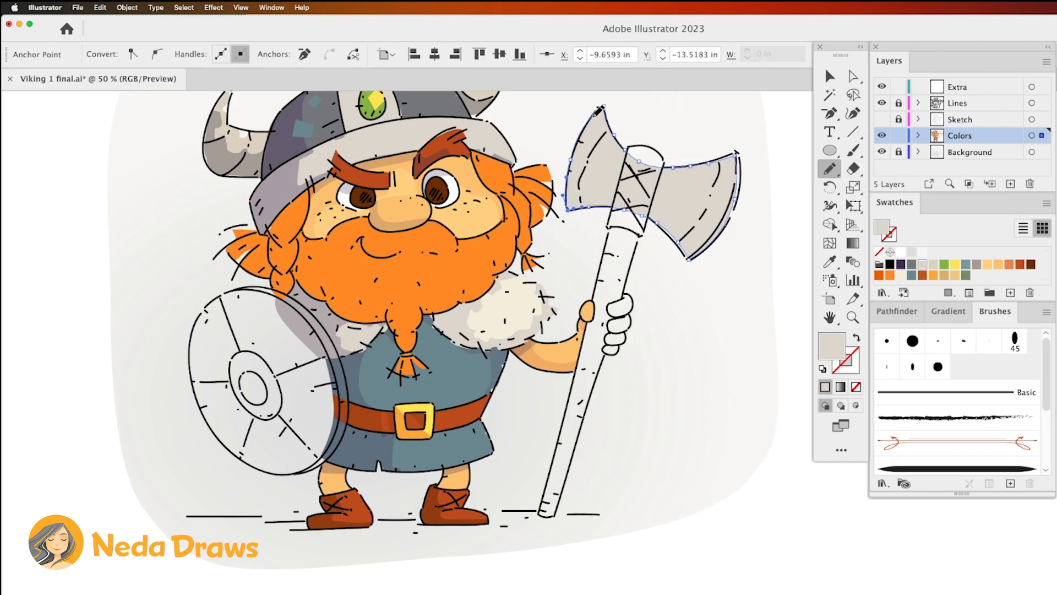
pyautogui.moveTo(597, 110); pyautogui.dragTo(643, 146)
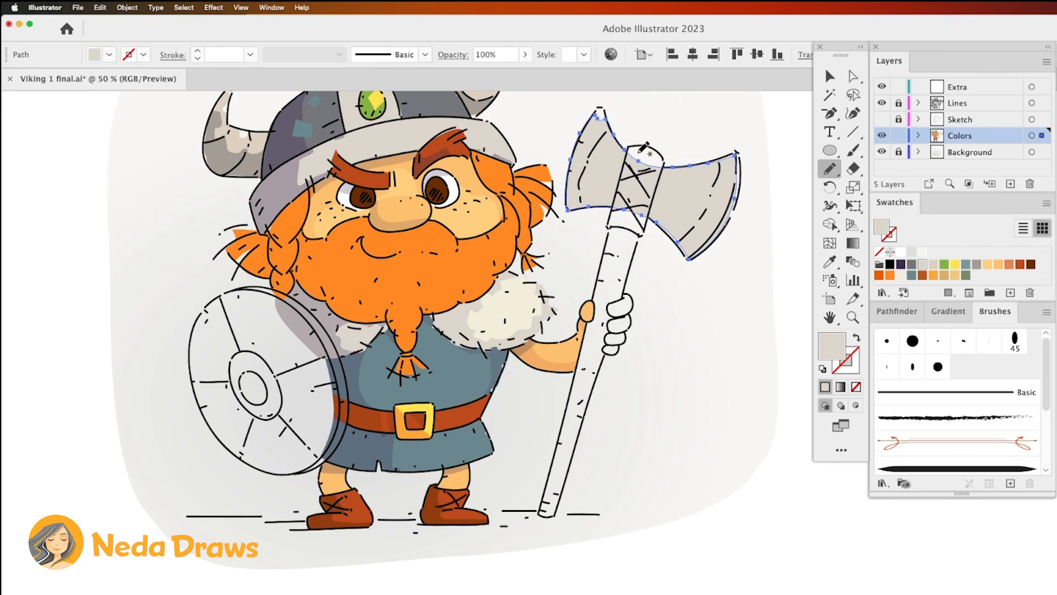
# Step: Paste a copy of the axe head in front and fill it dark purple at 25% opacity
pyautogui.click(100, 8)
pyautogui.click(110, 60)
pyautogui.click(99, 9)
pyautogui.click(132, 85)
pyautogui.click(900, 264)
pyautogui.click(525, 54)
pyautogui.moveTo(498, 72); pyautogui.dragTo(477, 73)
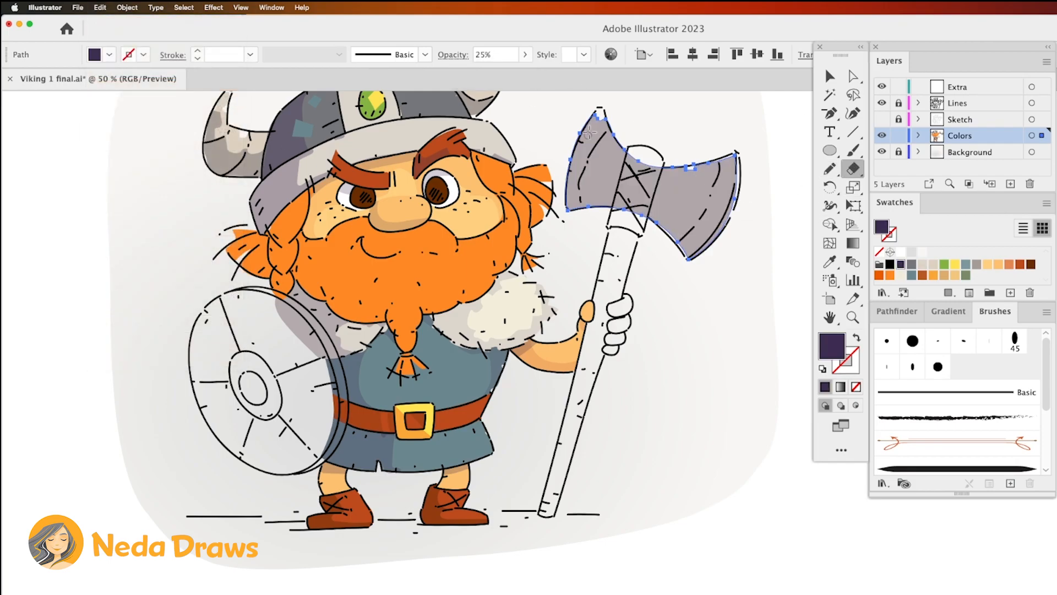
# Step: Trim the axe head shadow to a band along the blades' lower edges, deleting the rest and erasing patches near the large blade
pyautogui.click(853, 76)
pyautogui.click(779, 137)
pyautogui.click(697, 172)
pyautogui.press('Delete')
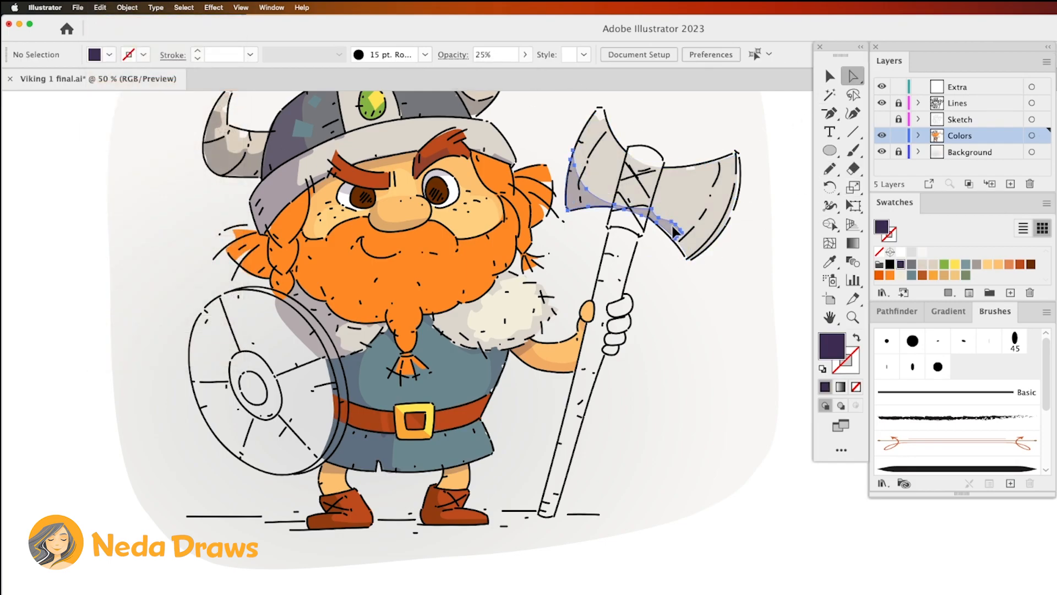
pyautogui.click(677, 230)
pyautogui.click(853, 169)
pyautogui.moveTo(684, 223); pyautogui.dragTo(664, 259)
pyautogui.moveTo(654, 208); pyautogui.dragTo(655, 221)
# Step: Paste a cream copy of the axe head in front and erase it to highlights along the large blade's cutting edge
pyautogui.click(829, 76)
pyautogui.click(639, 194)
pyautogui.click(100, 8)
pyautogui.click(110, 62)
pyautogui.click(100, 8)
pyautogui.click(133, 85)
pyautogui.click(901, 275)
pyautogui.click(853, 169)
pyautogui.moveTo(714, 154); pyautogui.dragTo(707, 190)
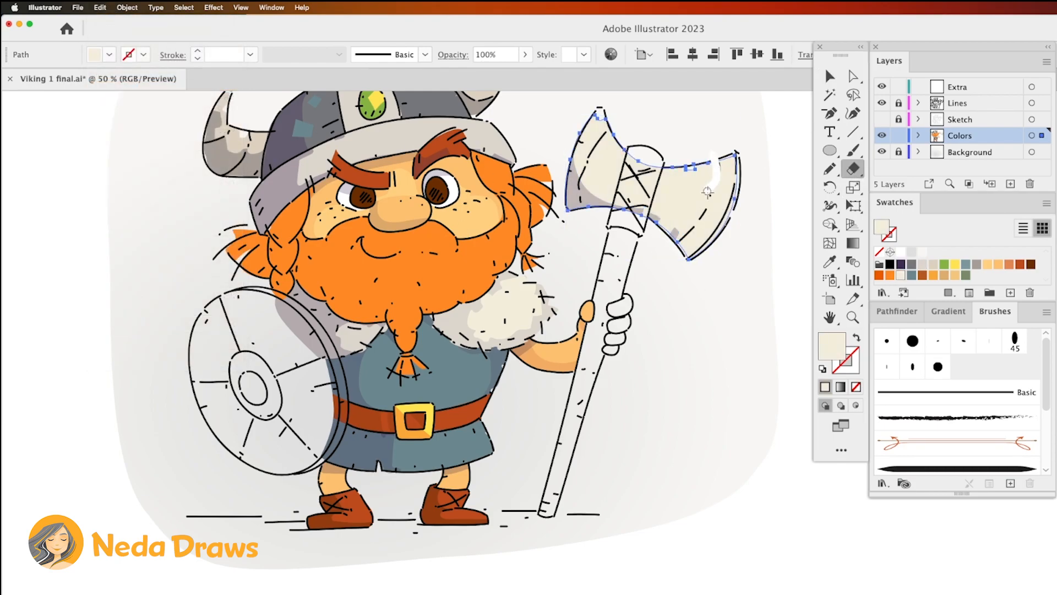
# Step: Draw a tan rectangle over the axe handle, tilt it and fit its corners to the handle's outline
pyautogui.moveTo(830, 150); pyautogui.dragTo(903, 150)
pyautogui.click(944, 274)
pyautogui.moveTo(595, 523)
pyautogui.mouseDown()
pyautogui.moveTo(622, 220)
pyautogui.moveTo(665, 230)
pyautogui.mouseUp()
pyautogui.press('v')
pyautogui.moveTo(611, 371); pyautogui.dragTo(589, 371)
pyautogui.click(853, 76)
pyautogui.moveTo(615, 223); pyautogui.dragTo(609, 226)
pyautogui.moveTo(534, 514); pyautogui.dragTo(556, 512)
# Step: Paste a copy of the axe handle in front and fill it lighter tan
pyautogui.click(100, 8)
pyautogui.click(110, 63)
pyautogui.click(99, 8)
pyautogui.click(127, 86)
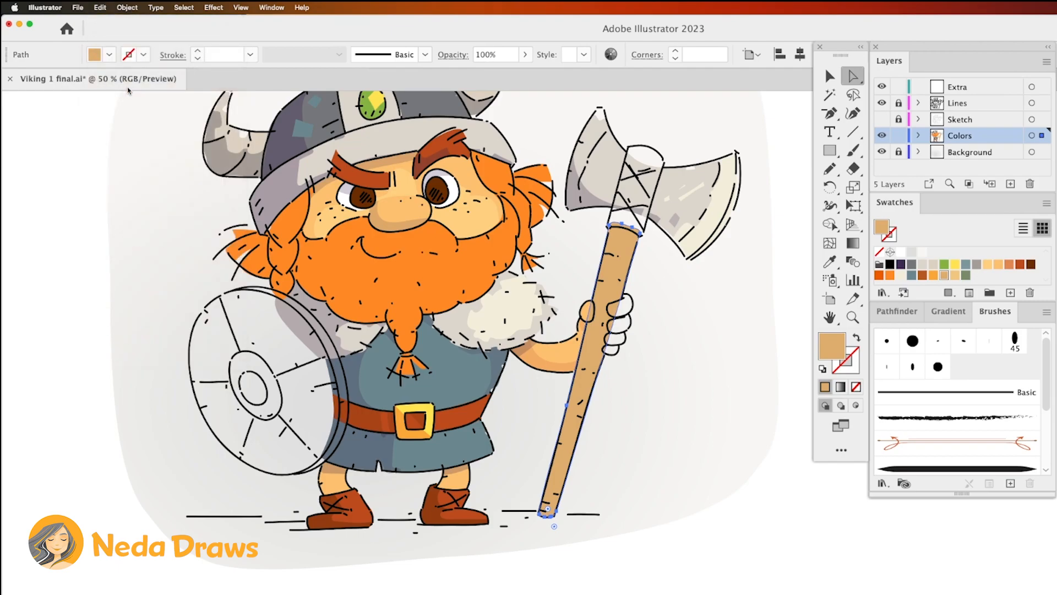
pyautogui.click(955, 275)
# Step: Erase shading patches from the lighter handle copy below the axe head, beside the thumb and at the lower end
pyautogui.hotkey('shift', 'e')
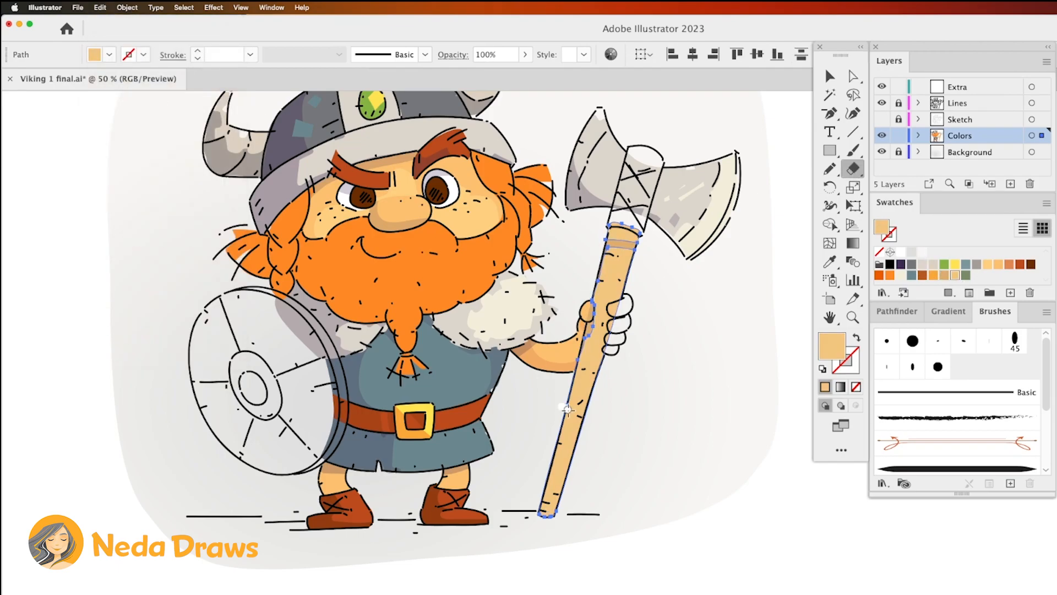
pyautogui.moveTo(547, 511); pyautogui.dragTo(551, 512)
pyautogui.click(853, 76)
pyautogui.click(608, 246)
pyautogui.hotkey('shift', 'e')
pyautogui.moveTo(592, 300); pyautogui.dragTo(587, 326)
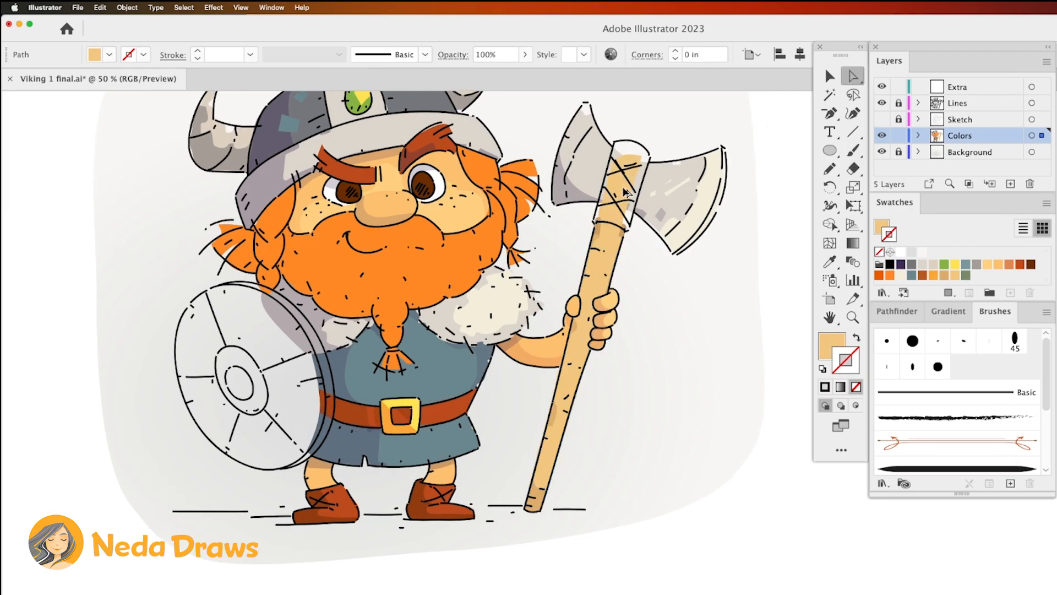
# Step: Fill the shape over the axe's binding olive green and reshape it to the binding's outline with the Pencil
pyautogui.moveTo(634, 147); pyautogui.dragTo(642, 140)
pyautogui.click(966, 276)
pyautogui.press('n')
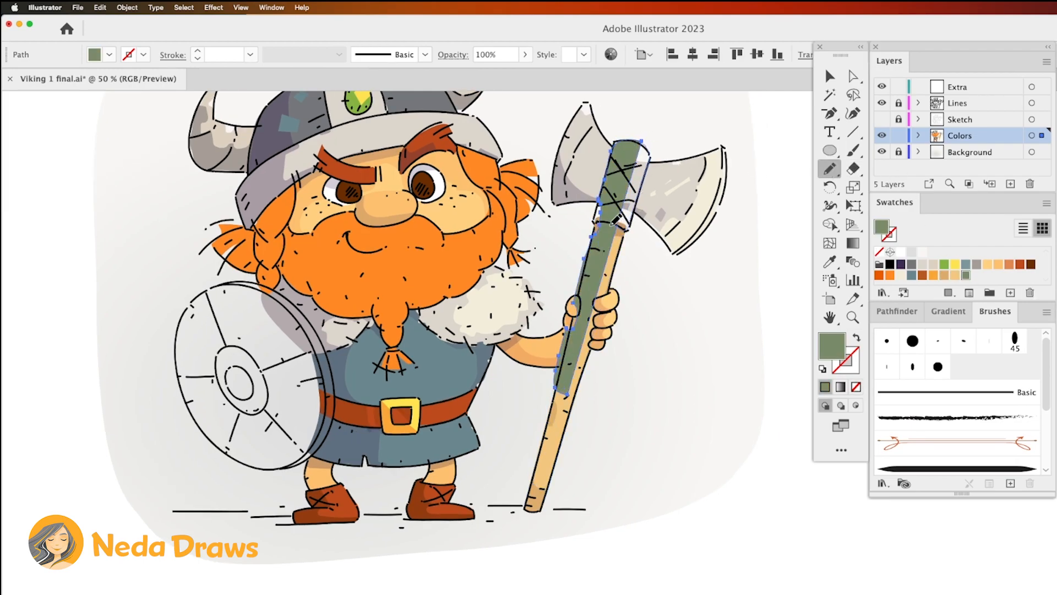
pyautogui.moveTo(618, 222); pyautogui.dragTo(643, 185)
# Step: Paste a copy of the green binding in front and fill it light tan
pyautogui.click(100, 8)
pyautogui.click(109, 61)
pyautogui.click(100, 8)
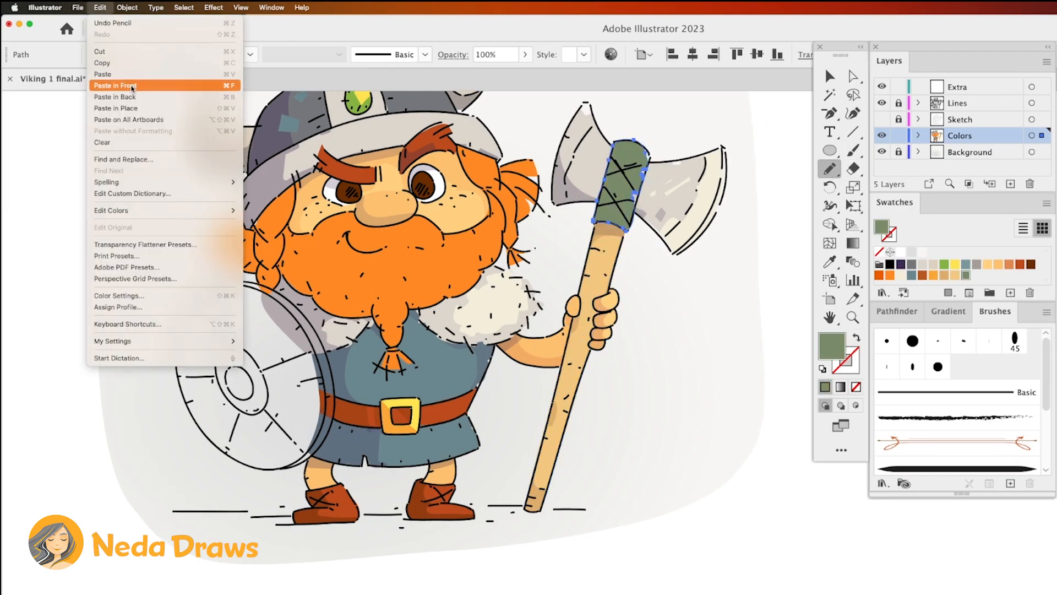
pyautogui.click(129, 86)
pyautogui.click(956, 276)
# Step: Erase part of the binding's tan highlight and lower its opacity
pyautogui.hotkey('shift', 'e')
pyautogui.moveTo(627, 206); pyautogui.dragTo(629, 225)
pyautogui.press('a')
pyautogui.click(626, 171)
pyautogui.click(526, 54)
pyautogui.moveTo(524, 74); pyautogui.dragTo(472, 74)
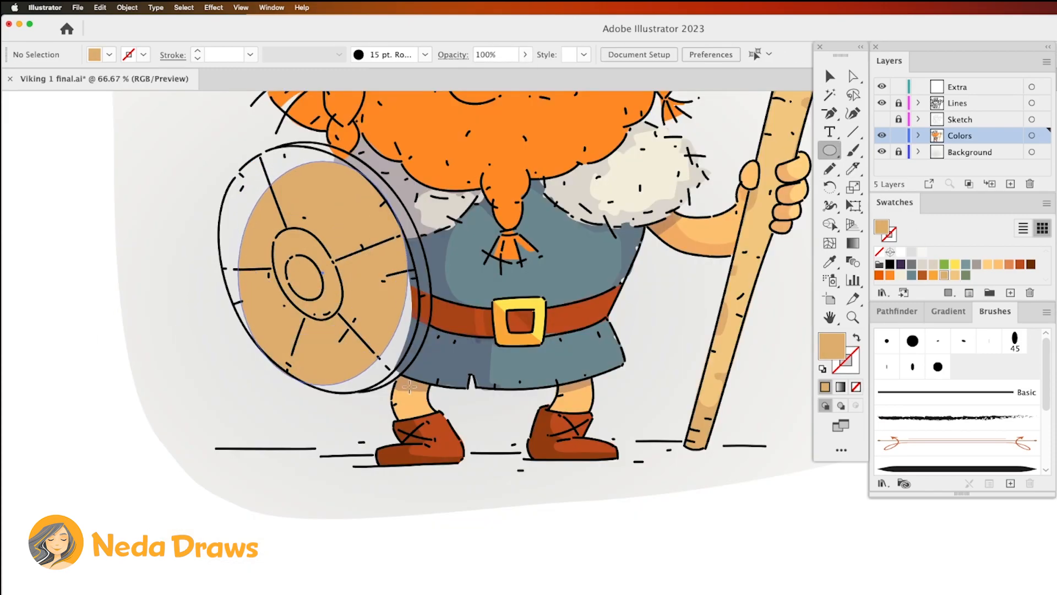
# Step: Rotate and stretch the tan ellipse and adjust its anchor points until it fits the whole shield, including the rim
pyautogui.press('v')
pyautogui.moveTo(342, 221); pyautogui.dragTo(334, 214)
pyautogui.moveTo(246, 309); pyautogui.dragTo(233, 313)
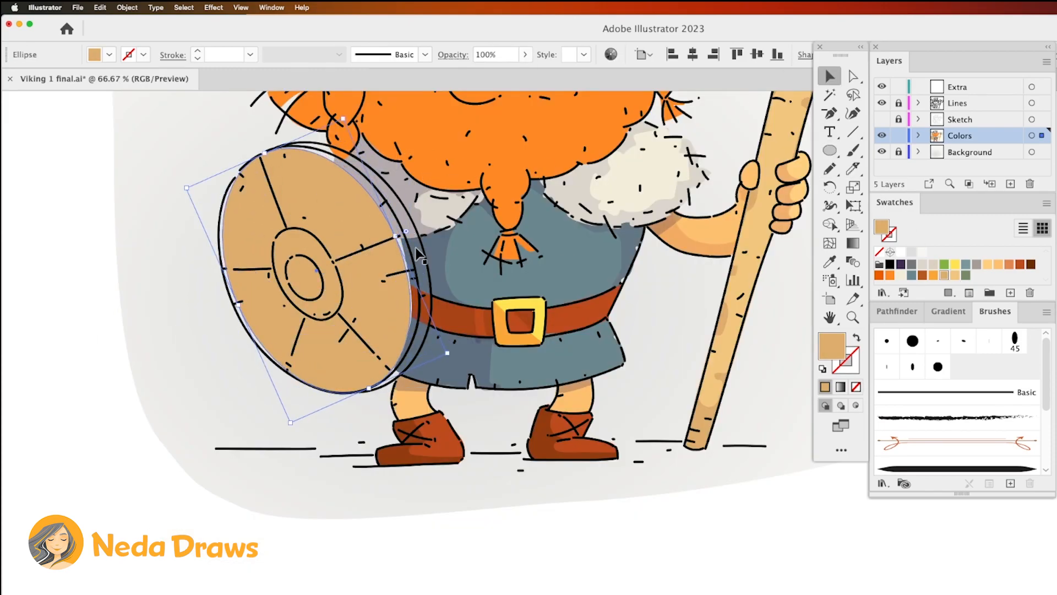
pyautogui.moveTo(403, 236); pyautogui.dragTo(414, 228)
pyautogui.press('a')
pyautogui.click(232, 313)
pyautogui.click(415, 227)
pyautogui.moveTo(385, 162); pyautogui.dragTo(380, 155)
# Step: Paste a lighter tan copy of the shield in front and reshape it with the Pencil into highlights on the axe-side planks
pyautogui.click(101, 8)
pyautogui.click(108, 61)
pyautogui.click(100, 8)
pyautogui.click(129, 87)
pyautogui.click(832, 265)
pyautogui.click(761, 227)
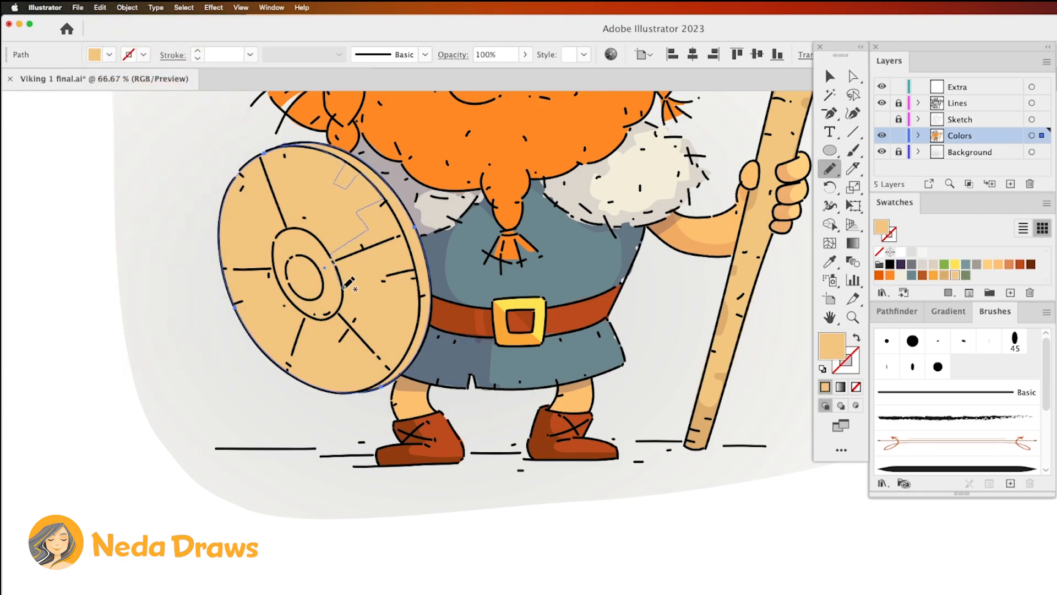
pyautogui.moveTo(413, 349); pyautogui.dragTo(381, 386)
# Step: Paste a copy of the shield's face in front and fill it dark purple at 12% opacity
pyautogui.click(259, 325)
pyautogui.click(100, 8)
pyautogui.click(129, 86)
pyautogui.click(901, 264)
pyautogui.click(525, 55)
pyautogui.moveTo(521, 73); pyautogui.dragTo(473, 73)
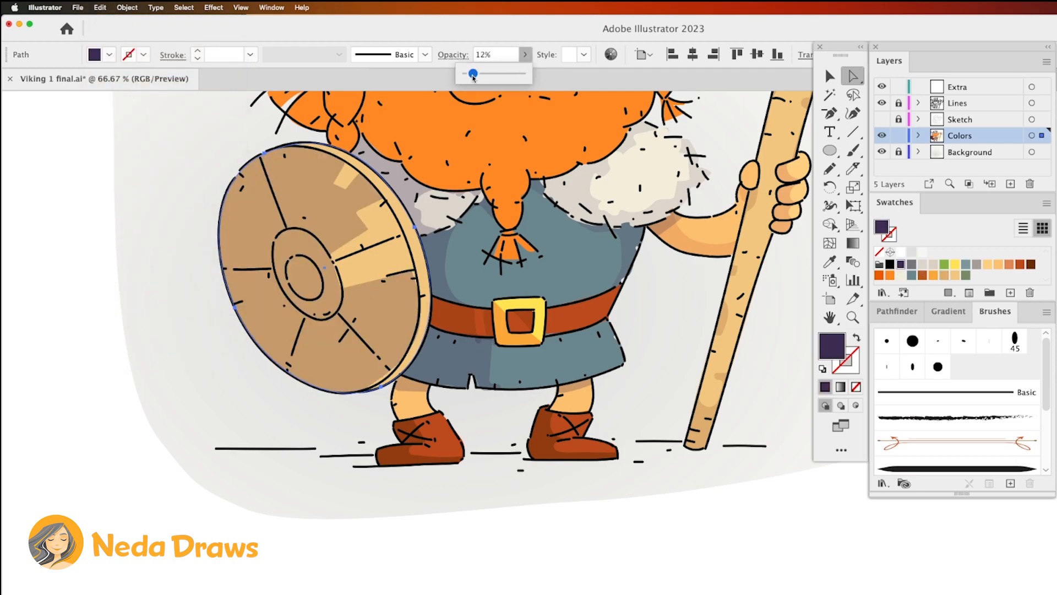
# Step: Erase a jagged line down through the shield's shadow and delete its axe-side half
pyautogui.moveTo(853, 169); pyautogui.dragTo(895, 170)
pyautogui.moveTo(345, 316); pyautogui.dragTo(351, 342)
pyautogui.moveTo(337, 322); pyautogui.dragTo(331, 370)
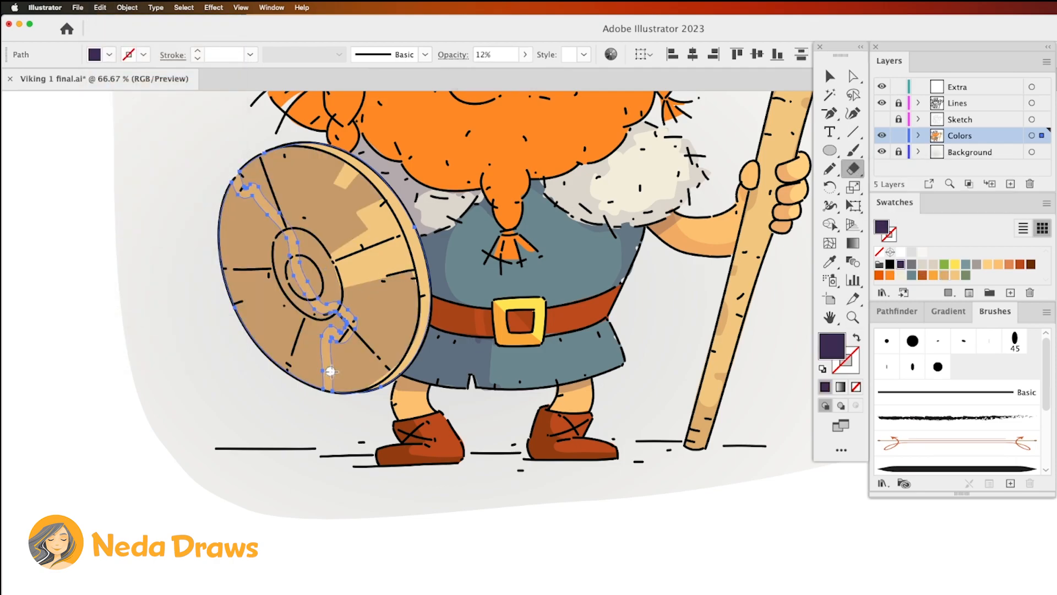
pyautogui.click(853, 76)
pyautogui.click(374, 325)
pyautogui.press('Delete')
# Step: Draw a light gray ellipse over the shield's central boss, rotate it and fit it to the inked outline
pyautogui.click(830, 151)
pyautogui.click(923, 264)
pyautogui.moveTo(274, 239); pyautogui.dragTo(343, 324)
pyautogui.press('v')
pyautogui.moveTo(313, 284); pyautogui.dragTo(317, 275)
pyautogui.moveTo(336, 318); pyautogui.dragTo(338, 321)
pyautogui.press('a')
pyautogui.moveTo(331, 259); pyautogui.dragTo(324, 272)
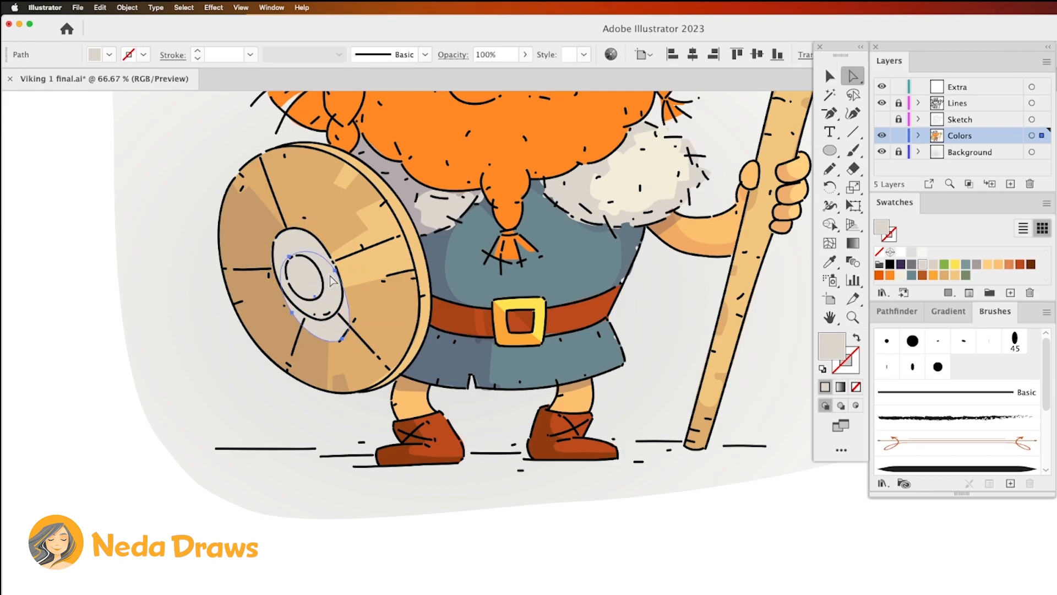
# Step: Fit a gray ellipse to the shield's inner knob and shade it with dark purple
pyautogui.click(977, 265)
pyautogui.press('v')
pyautogui.moveTo(371, 316); pyautogui.dragTo(333, 299)
pyautogui.moveTo(289, 254); pyautogui.dragTo(295, 262)
pyautogui.press('i')
pyautogui.click(900, 264)
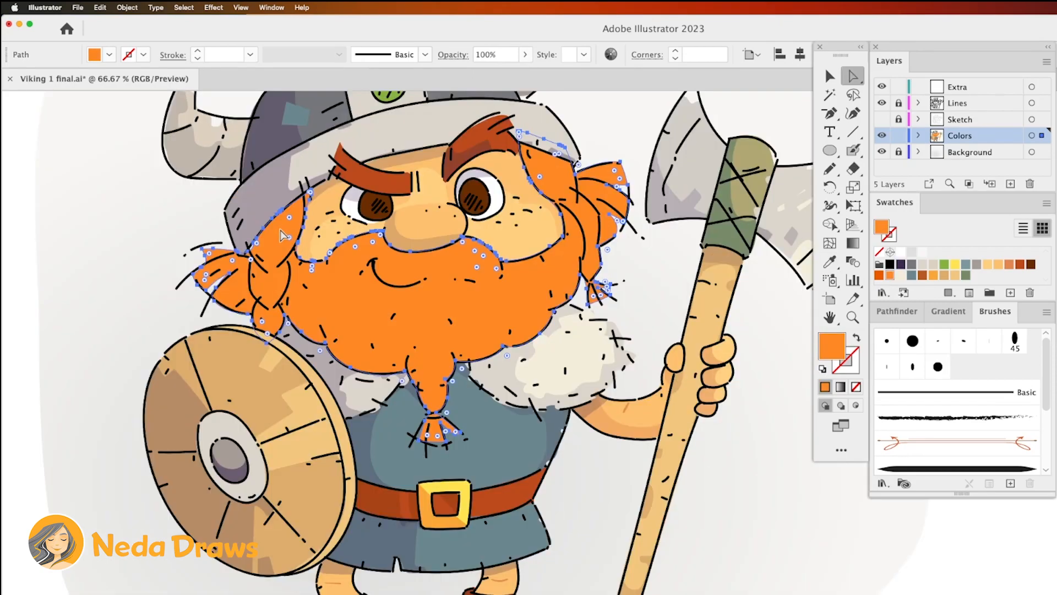
# Step: Paste a copy of the beard and hair shape in front and fill it darker orange
pyautogui.click(100, 8)
pyautogui.click(118, 86)
pyautogui.click(879, 275)
# Step: Erase the darker orange along the shadow border through the moustache, beard and side hair, and delete the lit areas
pyautogui.click(853, 169)
pyautogui.moveTo(377, 234)
pyautogui.mouseDown()
pyautogui.moveTo(399, 275)
pyautogui.moveTo(432, 270)
pyautogui.moveTo(423, 290)
pyautogui.moveTo(366, 291)
pyautogui.moveTo(330, 322)
pyautogui.moveTo(423, 337)
pyautogui.moveTo(435, 409)
pyautogui.mouseUp()
pyautogui.moveTo(427, 275)
pyautogui.mouseDown()
pyautogui.moveTo(457, 267)
pyautogui.moveTo(463, 282)
pyautogui.moveTo(481, 284)
pyautogui.mouseUp()
pyautogui.moveTo(554, 246)
pyautogui.mouseDown()
pyautogui.moveTo(562, 273)
pyautogui.moveTo(537, 320)
pyautogui.moveTo(450, 370)
pyautogui.mouseUp()
pyautogui.moveTo(543, 133)
pyautogui.mouseDown()
pyautogui.moveTo(534, 157)
pyautogui.moveTo(583, 206)
pyautogui.moveTo(598, 302)
pyautogui.mouseUp()
pyautogui.press('a')
pyautogui.click(639, 253)
pyautogui.click(599, 190)
pyautogui.press('Delete')
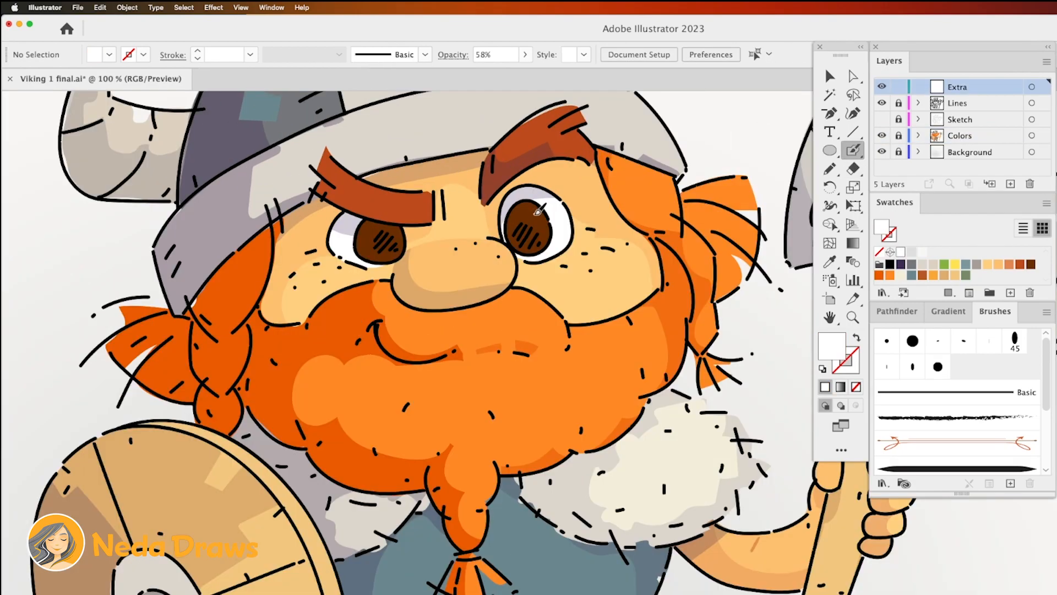
# Step: Paint white highlights on both pupils, the nose and the cheeks in the Extra layer
pyautogui.moveTo(535, 212); pyautogui.dragTo(542, 214)
pyautogui.moveTo(397, 236); pyautogui.dragTo(394, 238)
pyautogui.moveTo(465, 254); pyautogui.dragTo(497, 252)
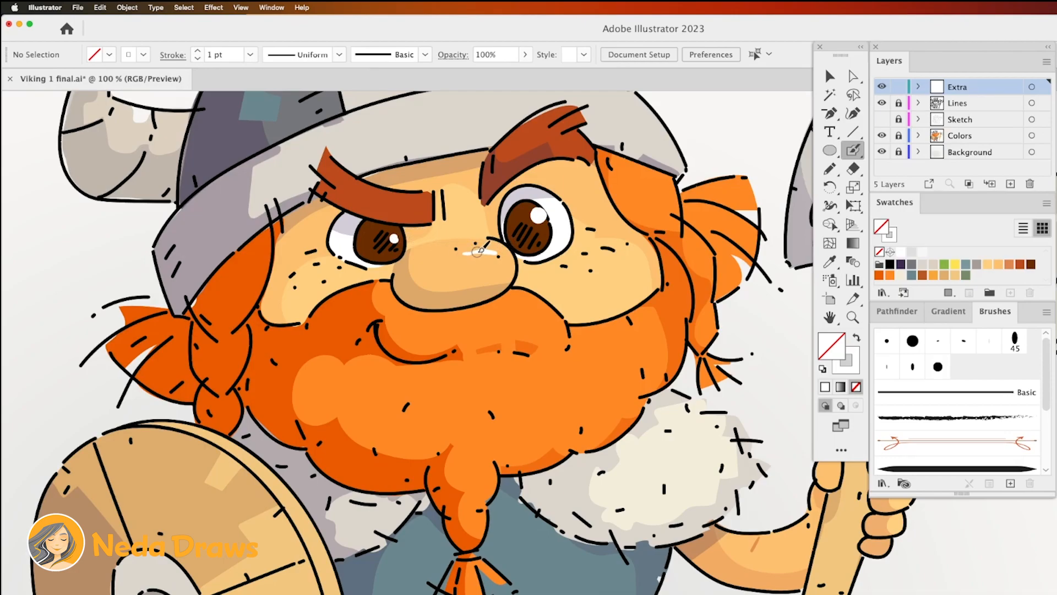
pyautogui.moveTo(588, 268); pyautogui.dragTo(598, 256)
pyautogui.moveTo(604, 272); pyautogui.dragTo(613, 262)
pyautogui.moveTo(328, 275); pyautogui.dragTo(346, 270)
# Step: Paint short white hair strokes across the moustache and beard
pyautogui.moveTo(534, 306)
pyautogui.mouseDown()
pyautogui.moveTo(507, 311)
pyautogui.moveTo(511, 336)
pyautogui.mouseUp()
pyautogui.moveTo(440, 325)
pyautogui.mouseDown()
pyautogui.moveTo(434, 335)
pyautogui.moveTo(408, 329)
pyautogui.mouseUp()
pyautogui.moveTo(623, 302)
pyautogui.mouseDown()
pyautogui.moveTo(640, 315)
pyautogui.moveTo(603, 381)
pyautogui.mouseUp()
pyautogui.moveTo(606, 435); pyautogui.dragTo(612, 450)
pyautogui.moveTo(537, 386)
pyautogui.mouseDown()
pyautogui.moveTo(534, 441)
pyautogui.moveTo(484, 461)
pyautogui.mouseUp()
pyautogui.moveTo(441, 389); pyautogui.dragTo(439, 402)
# Step: Add short white hair strokes to the axe-side hair and its tied tuft
pyautogui.moveTo(634, 178); pyautogui.dragTo(641, 187)
pyautogui.moveTo(653, 177); pyautogui.dragTo(656, 195)
pyautogui.moveTo(721, 194); pyautogui.dragTo(755, 197)
pyautogui.moveTo(717, 222); pyautogui.dragTo(738, 228)
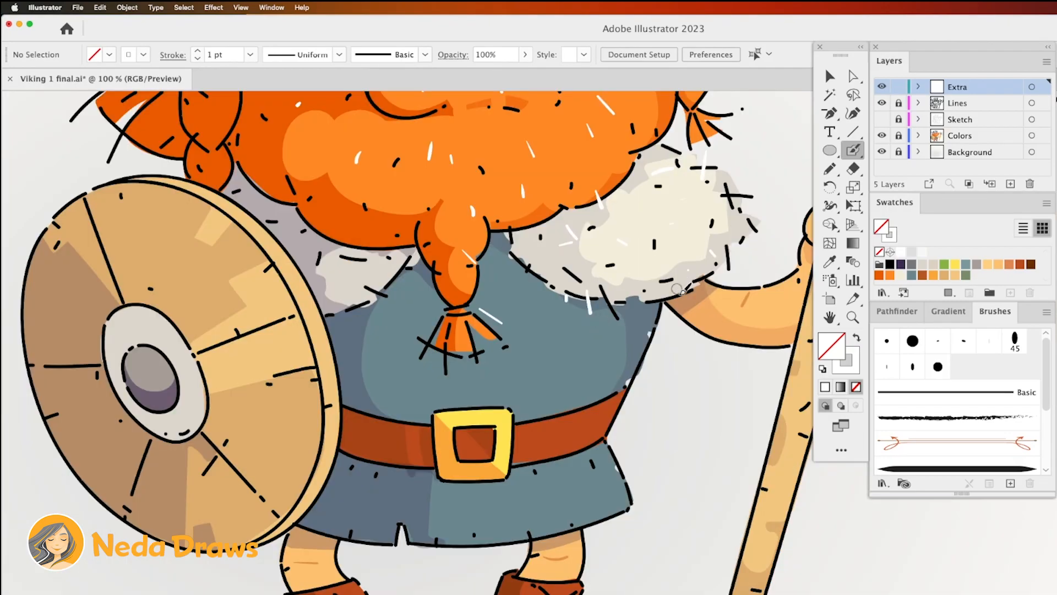
# Step: Paint white highlight strokes on both parts of the fur collar, the belt and the buckle
pyautogui.moveTo(679, 290); pyautogui.dragTo(687, 304)
pyautogui.moveTo(386, 275)
pyautogui.mouseDown()
pyautogui.moveTo(402, 289)
pyautogui.moveTo(354, 304)
pyautogui.mouseUp()
pyautogui.moveTo(566, 414); pyautogui.dragTo(583, 411)
pyautogui.moveTo(483, 422); pyautogui.dragTo(494, 413)
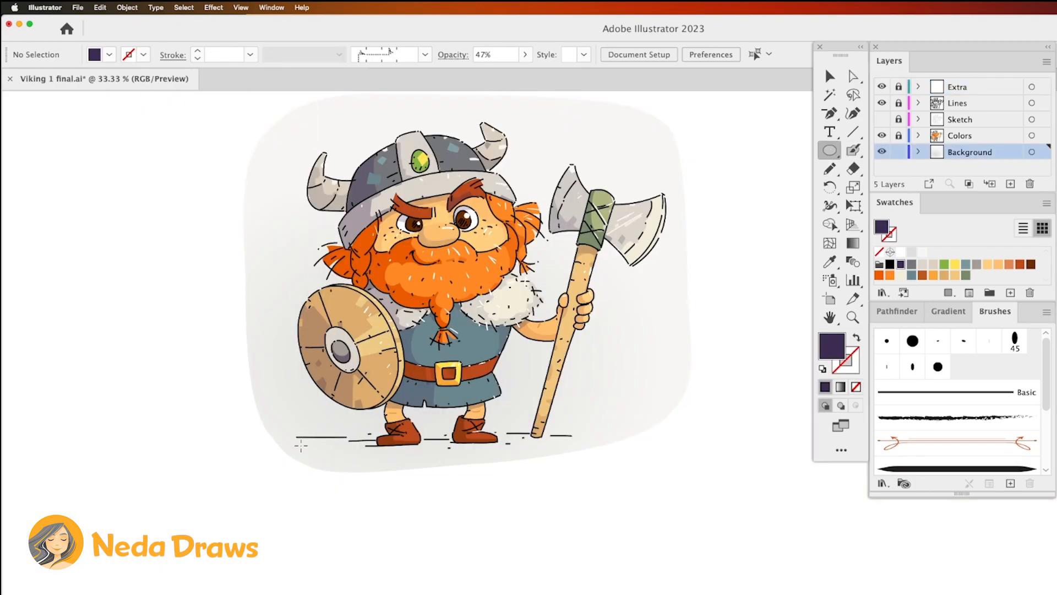
# Step: Draw a flat dark purple ellipse under the feet in the Background layer and set its opacity to 19%
pyautogui.moveTo(301, 445); pyautogui.dragTo(502, 456)
pyautogui.click(525, 55)
pyautogui.click(485, 76)
pyautogui.moveTo(483, 76); pyautogui.dragTo(478, 77)
# Step: Erase the ground shadow's axe-side end and upper shield-side edge, and cut diagonal streaks into its shield-side end
pyautogui.hotkey('shift', 'e')
pyautogui.moveTo(507, 449); pyautogui.dragTo(455, 464)
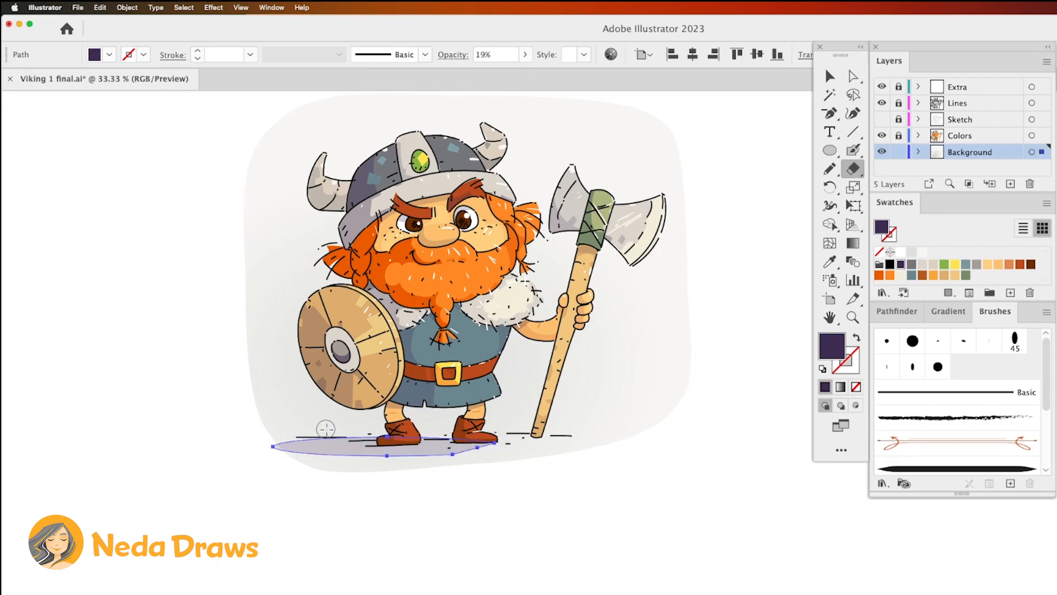
pyautogui.moveTo(326, 430); pyautogui.dragTo(277, 448)
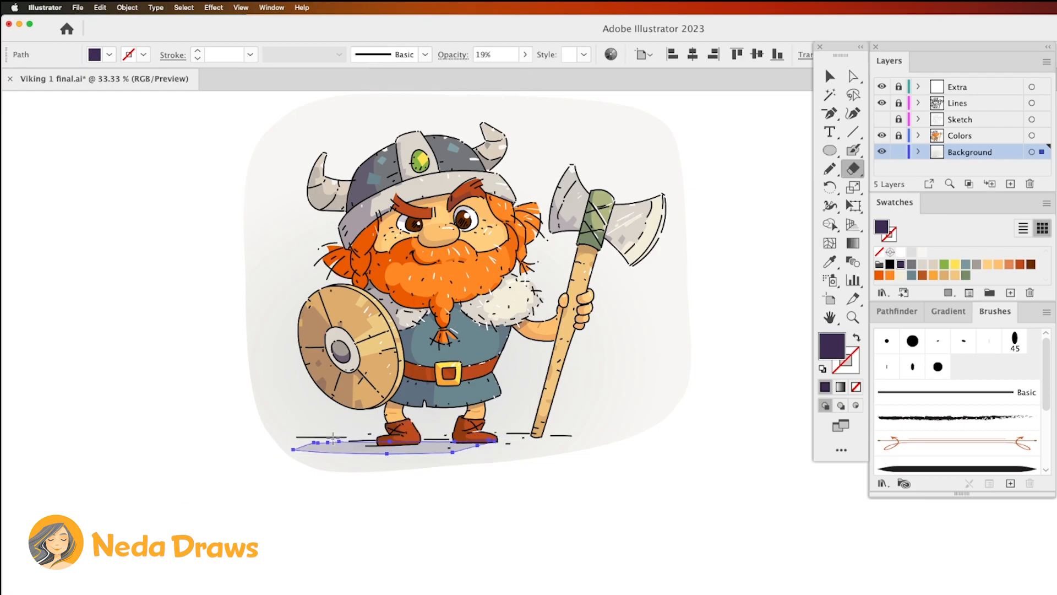
pyautogui.moveTo(333, 438); pyautogui.dragTo(301, 457)
pyautogui.press('v')
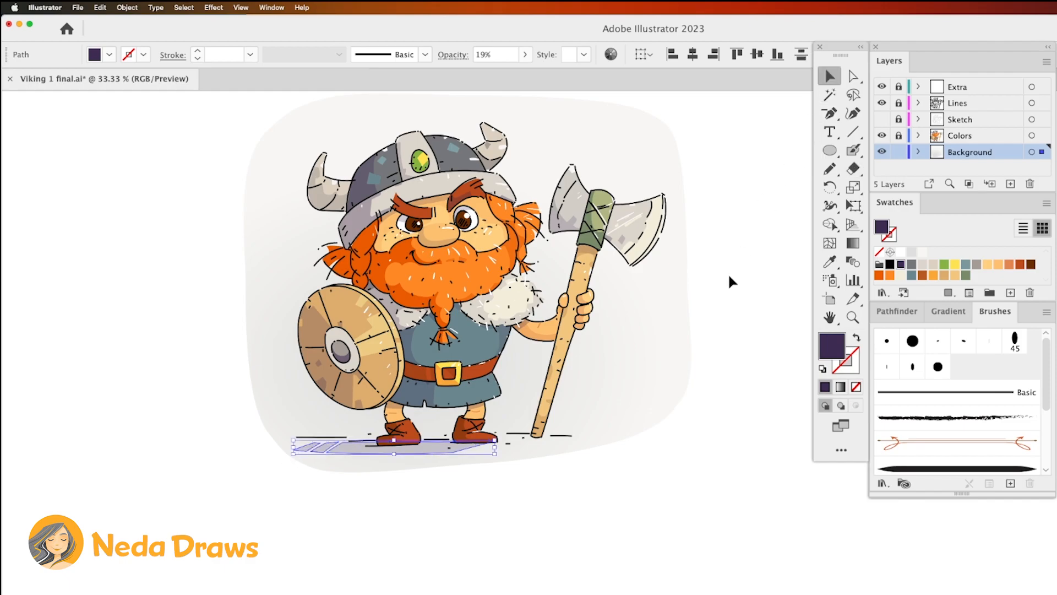
pyautogui.click(738, 292)
pyautogui.click(342, 450)
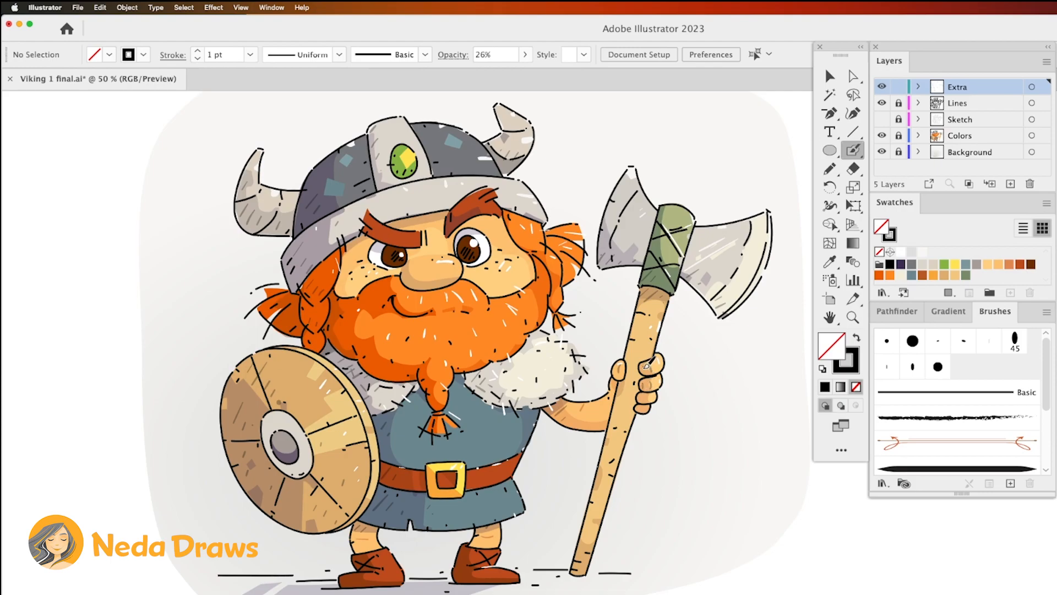
pyautogui.press('super+minus')
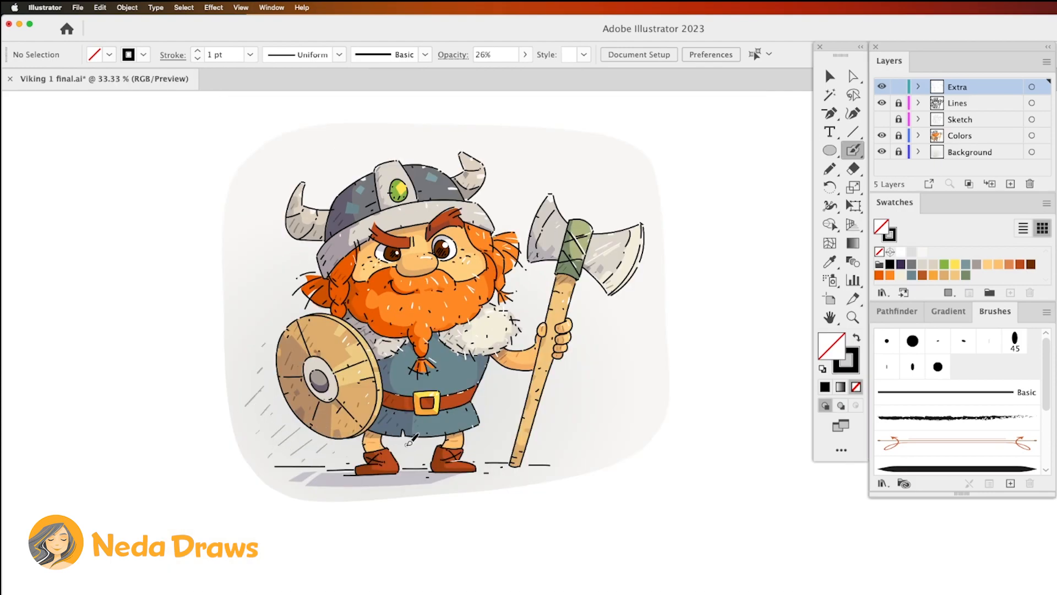